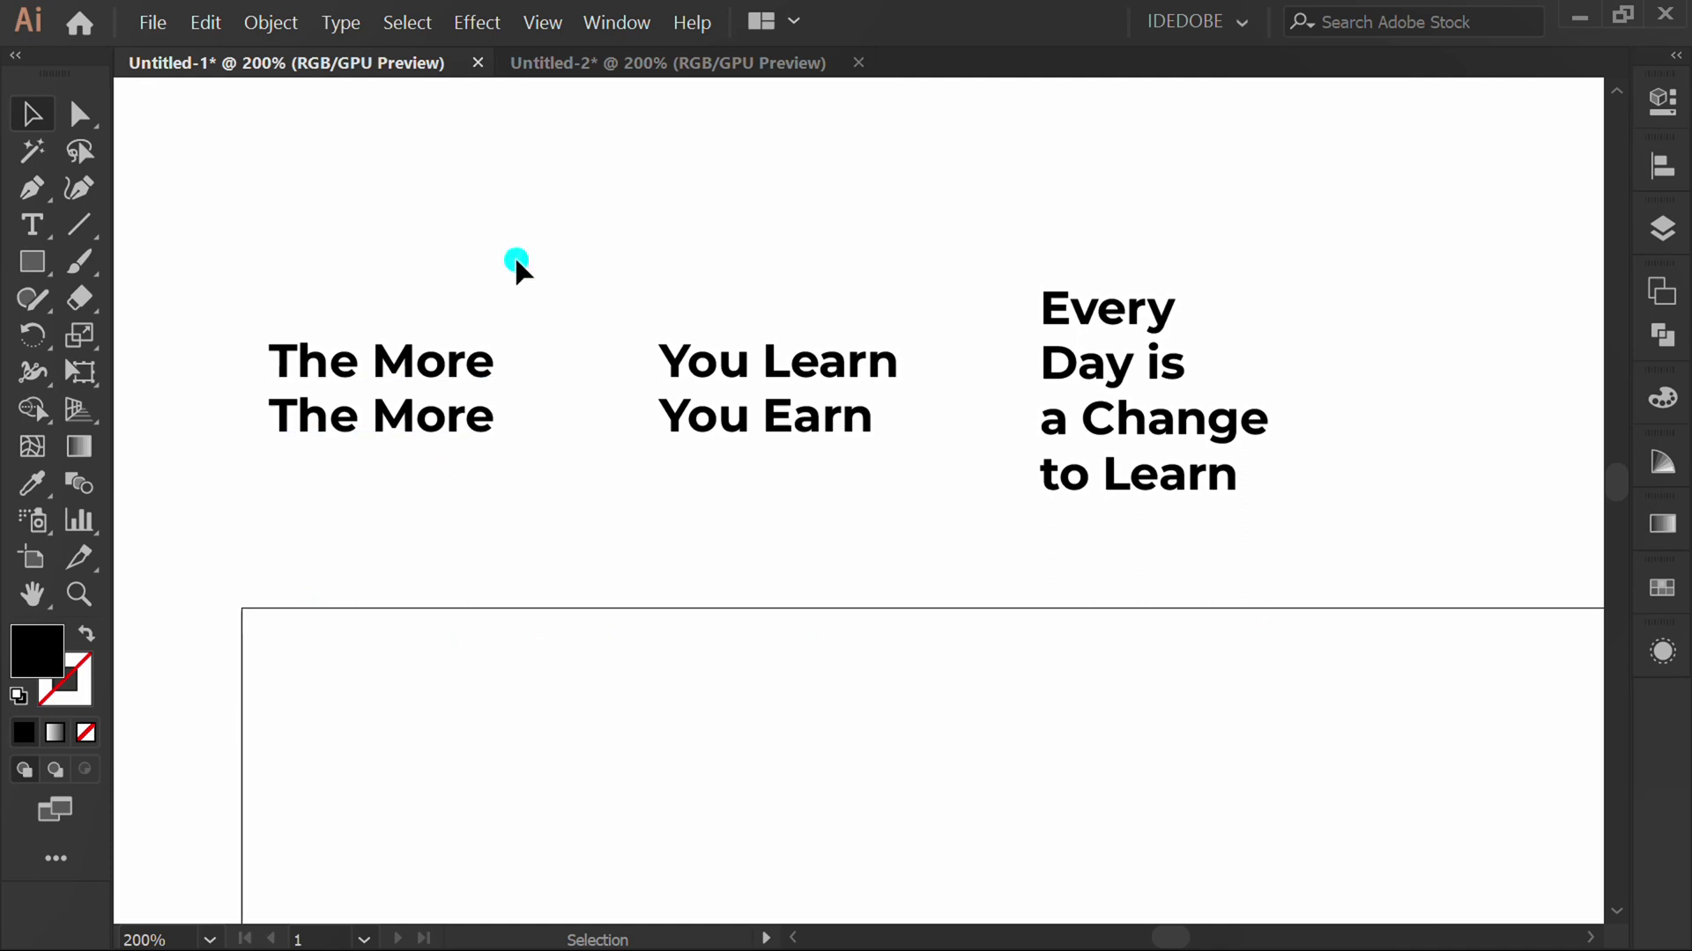
Fill The More text with yellow.
{"action": "left_click_drag", "start_coordinate": [516, 260], "coordinate": [389, 492]}
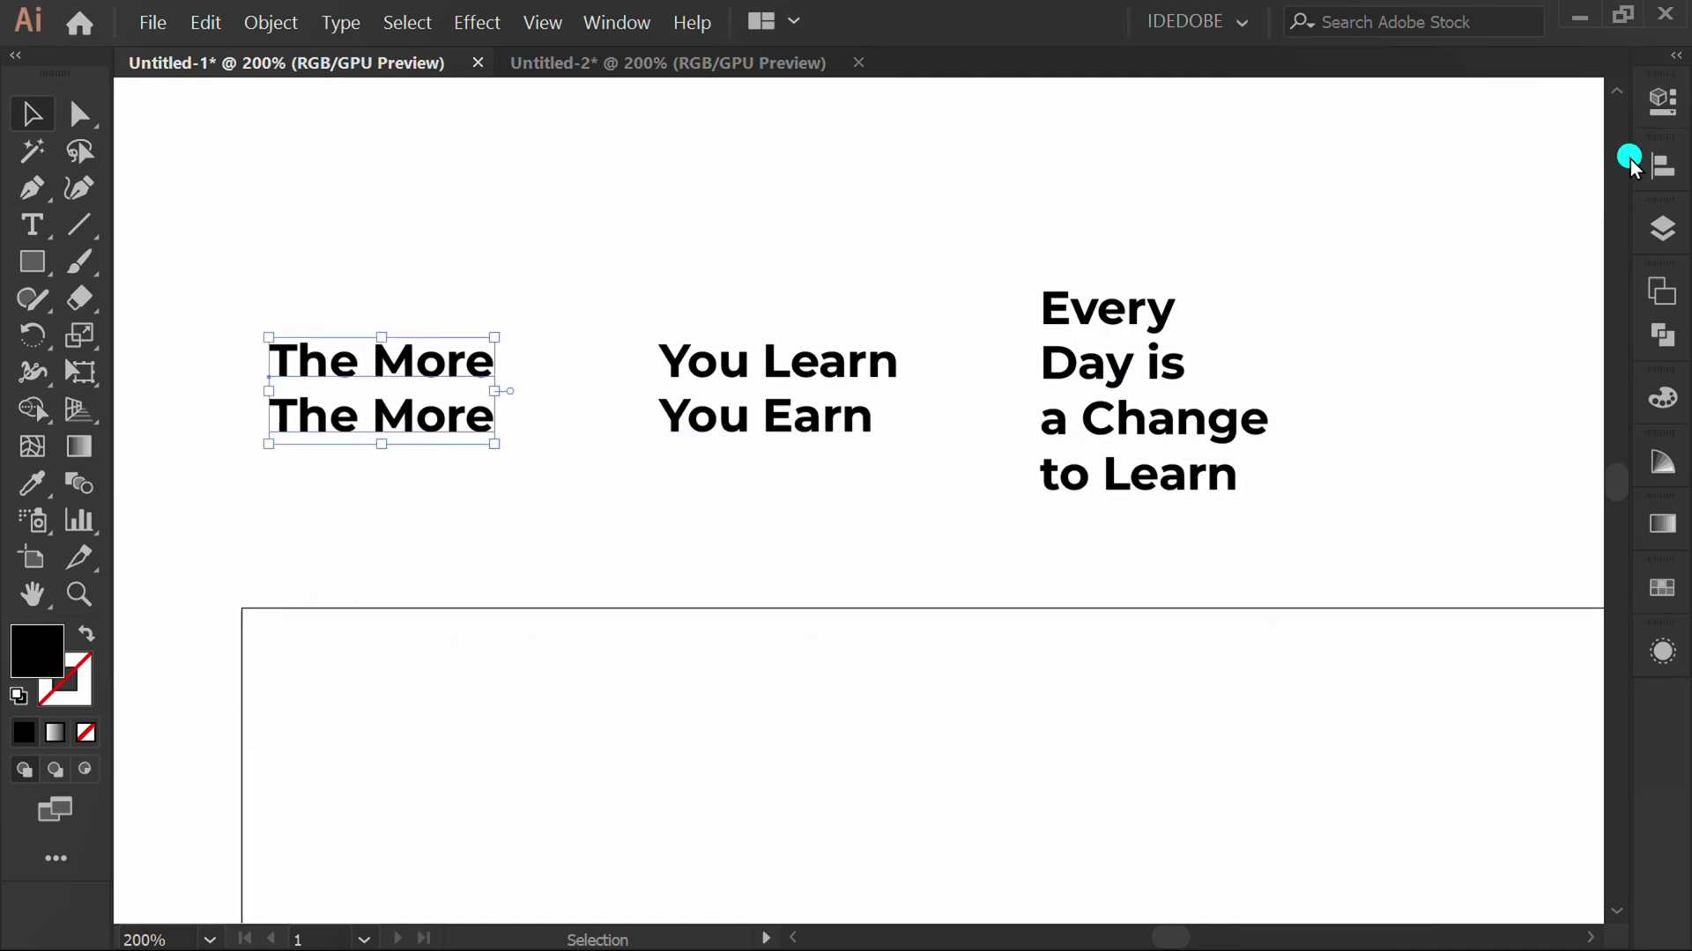
{"action": "left_click", "coordinate": [1663, 98]}
{"action": "left_click", "coordinate": [1280, 410]}
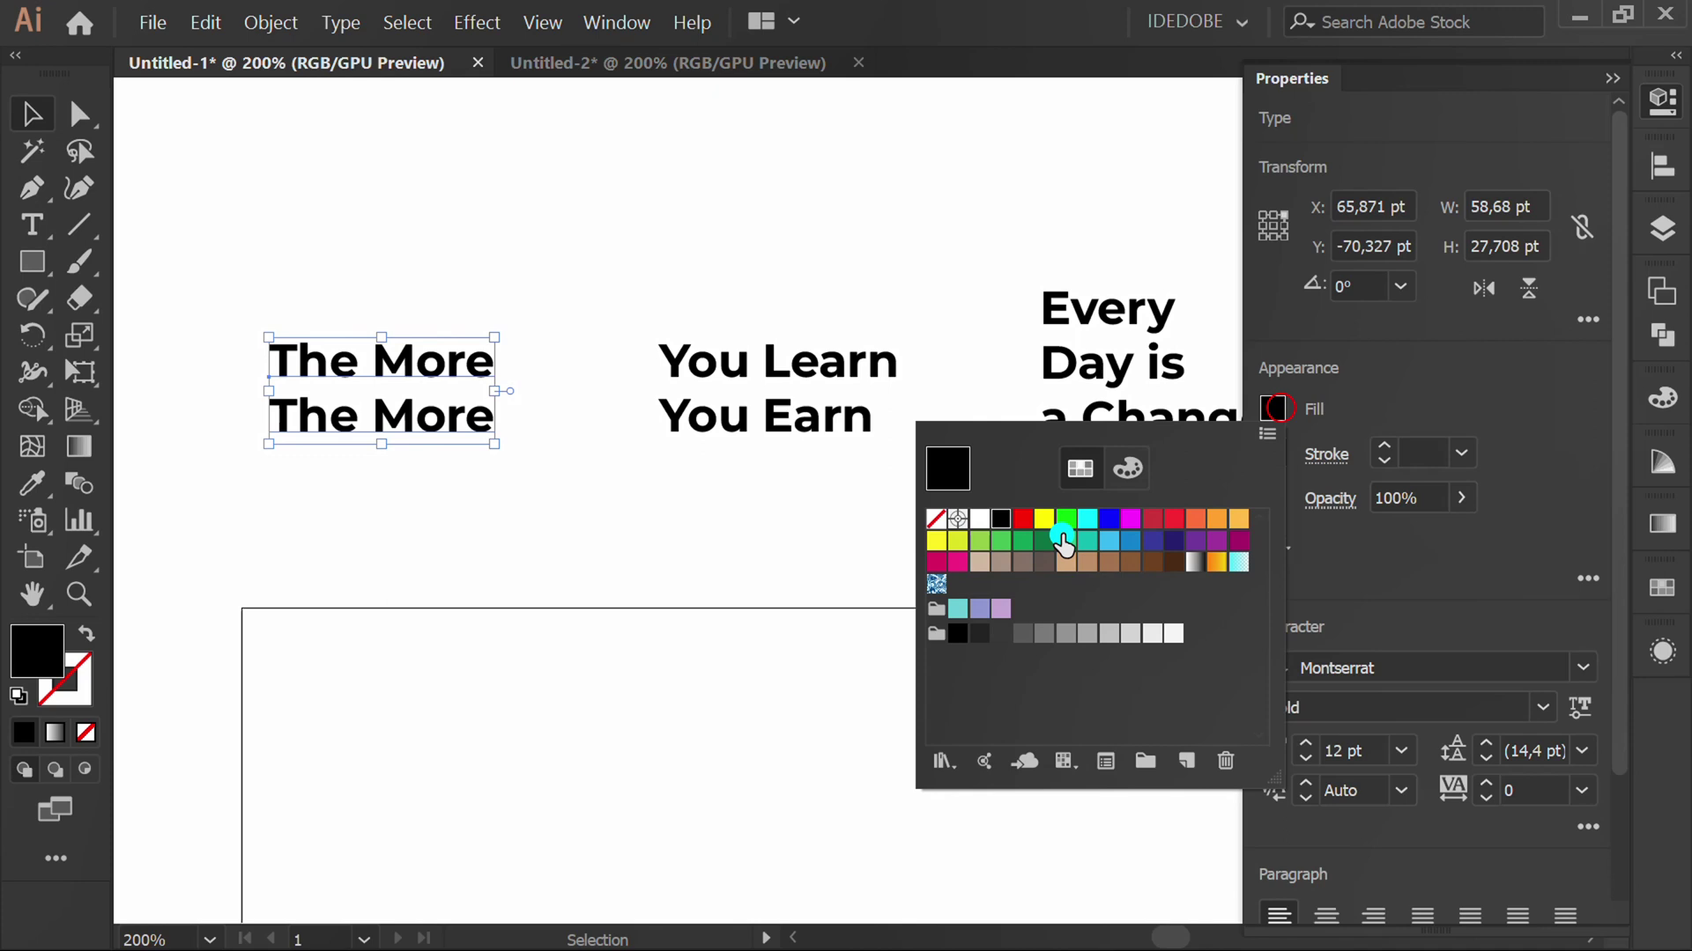
{"action": "left_click", "coordinate": [939, 554]}
{"action": "left_click", "coordinate": [710, 565]}
{"action": "left_click", "coordinate": [706, 564]}
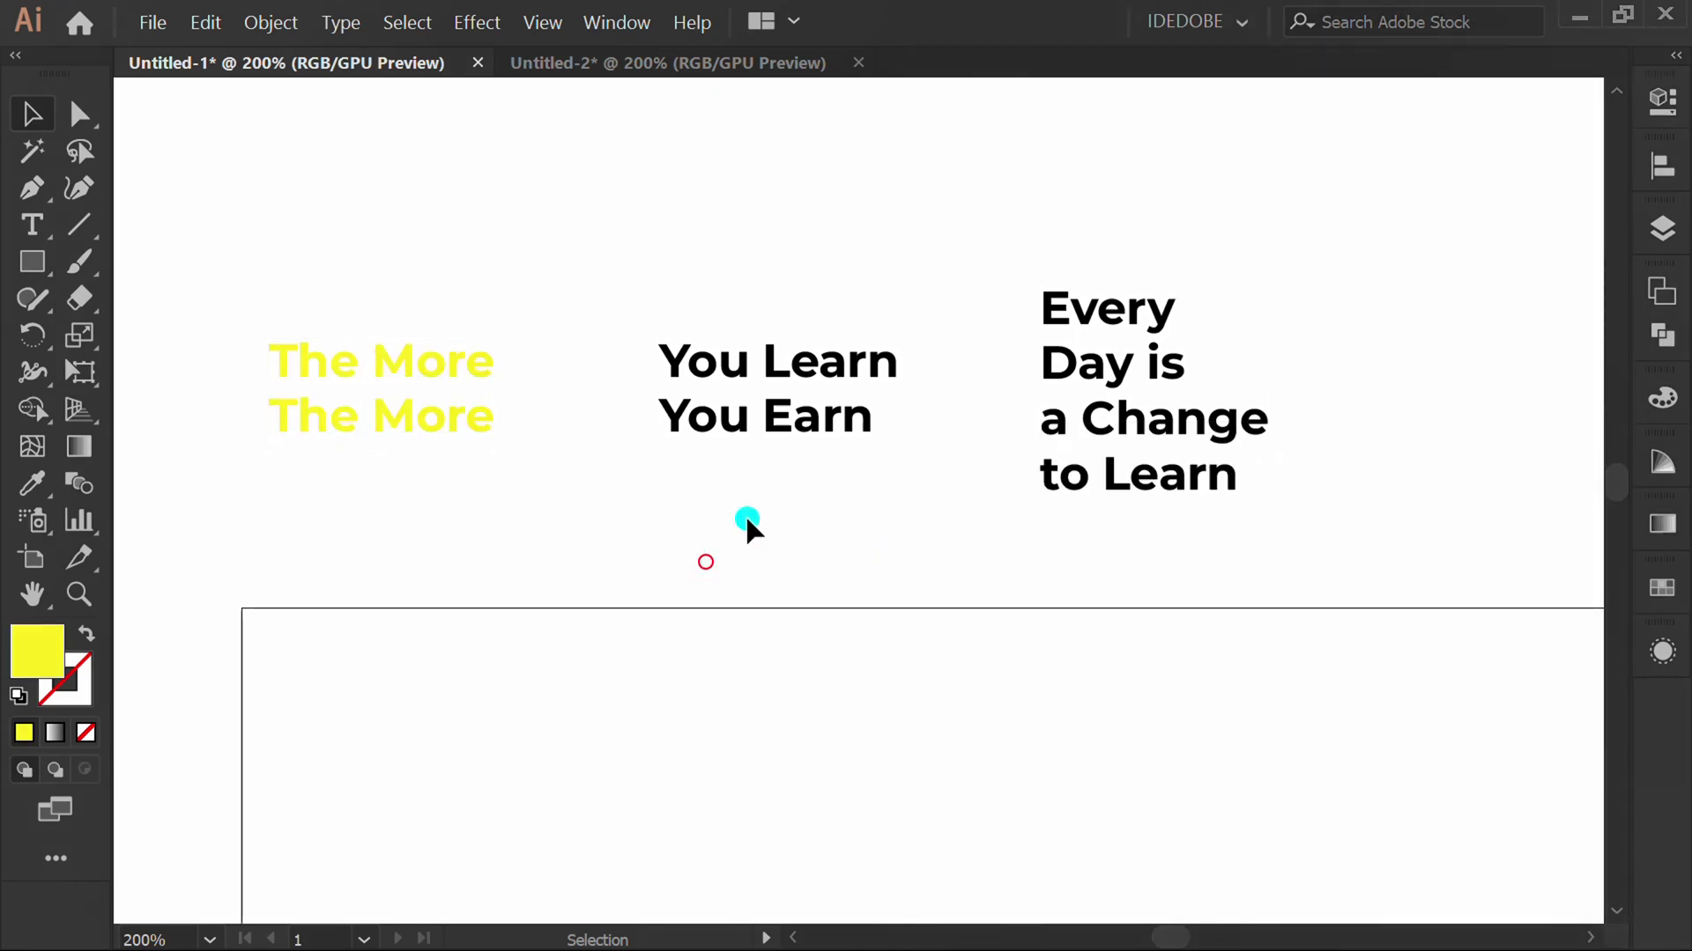
Fill the You Learn You Earn text with beige.
{"action": "left_click_drag", "start_coordinate": [909, 254], "coordinate": [784, 471]}
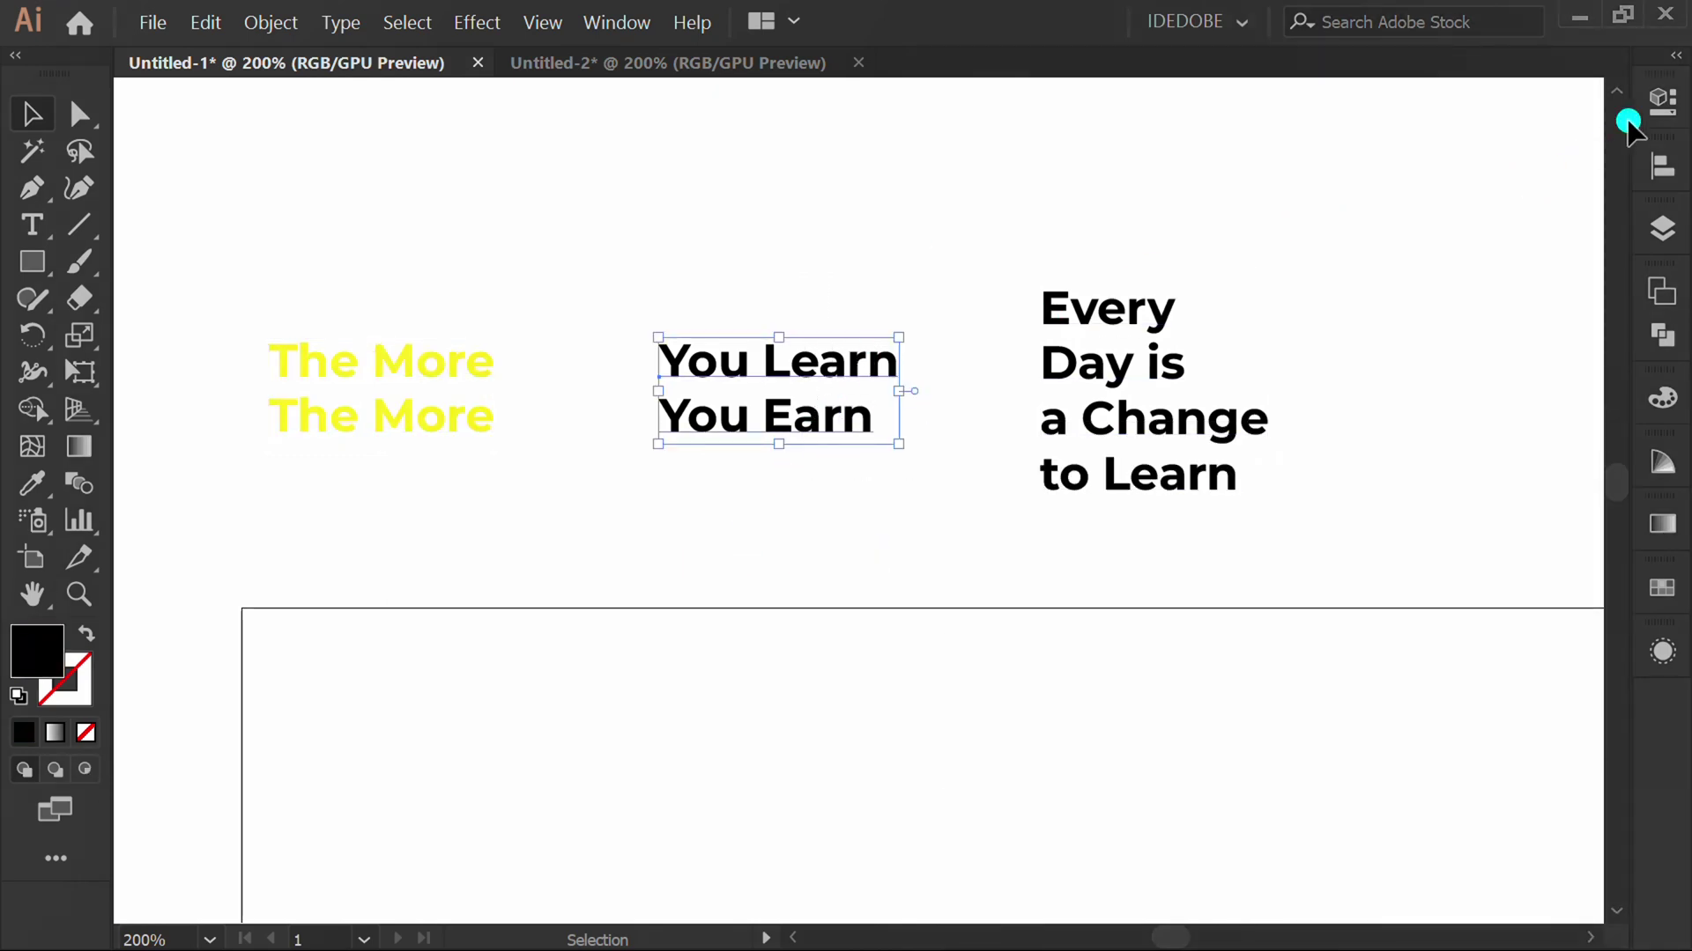
{"action": "left_click", "coordinate": [1663, 102]}
{"action": "left_click", "coordinate": [1268, 408]}
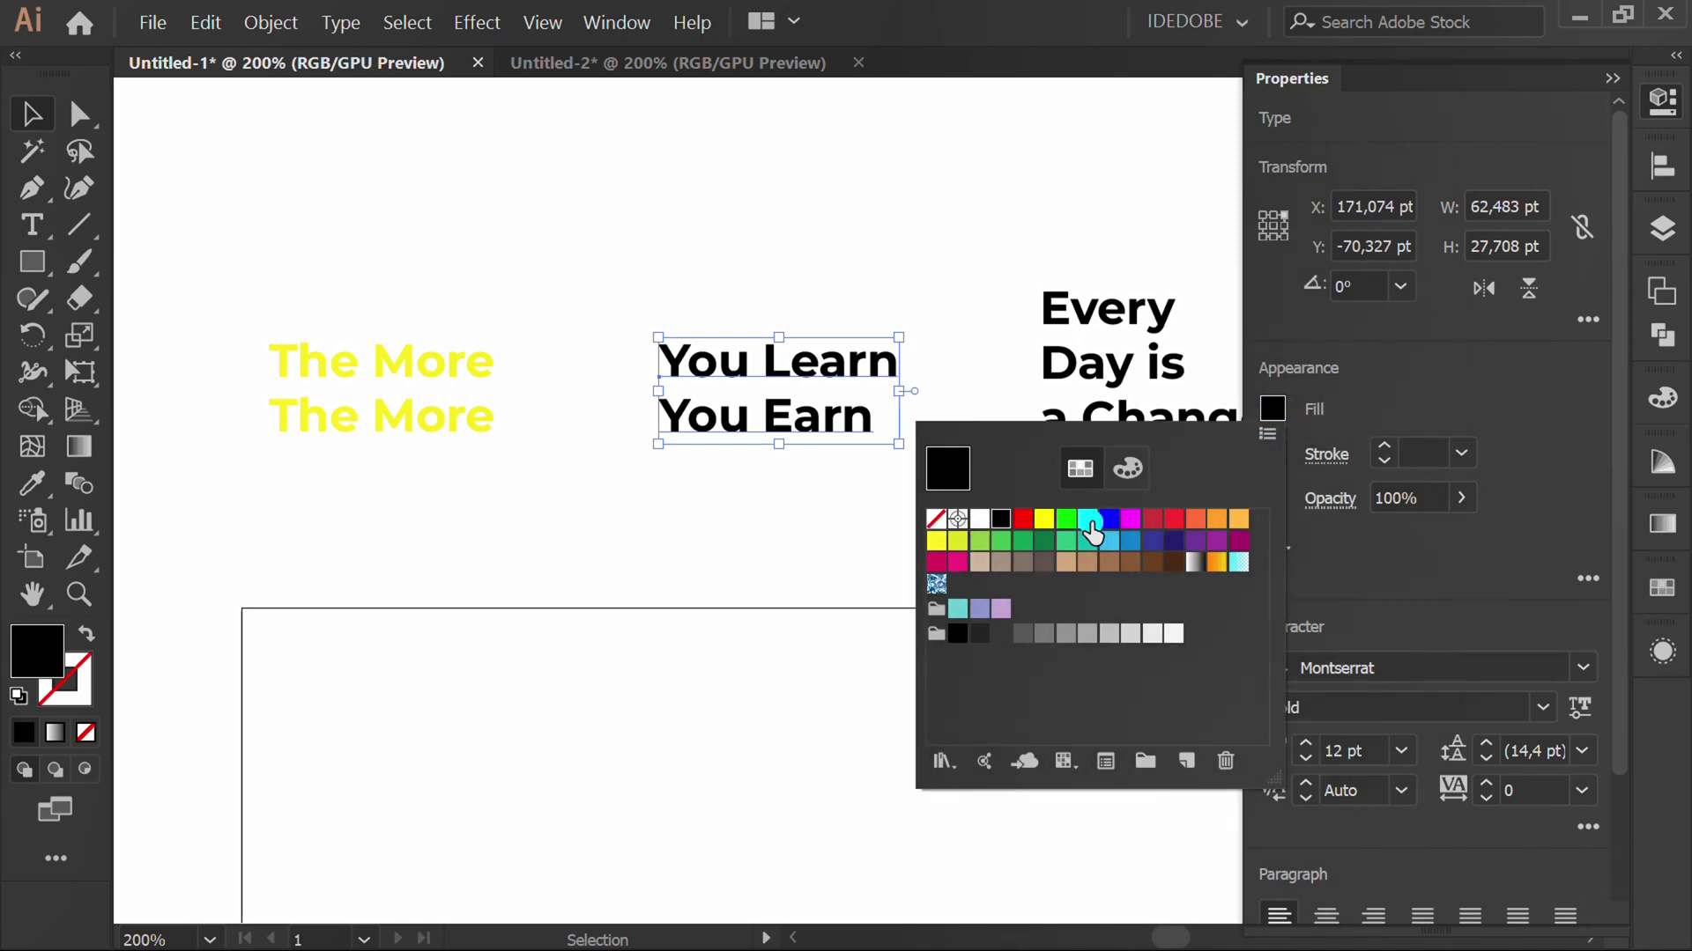
{"action": "left_click", "coordinate": [978, 562]}
{"action": "left_click", "coordinate": [776, 555]}
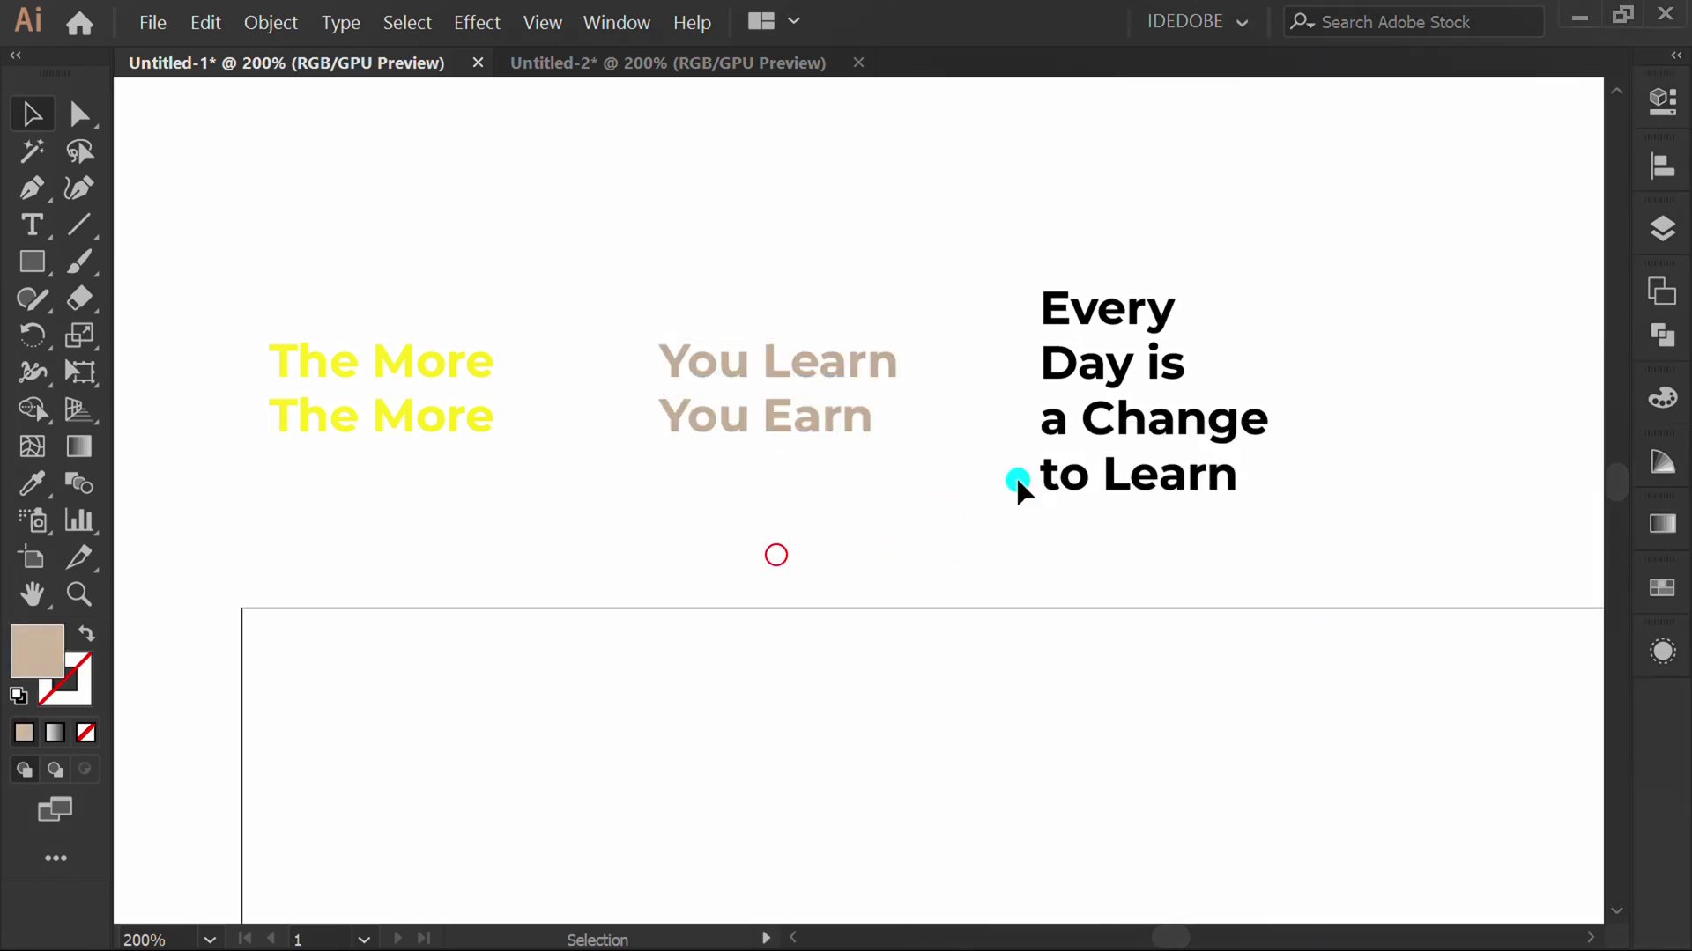
Make the Every Day is a Change to Learn text white.
{"action": "left_click_drag", "start_coordinate": [1275, 215], "coordinate": [1123, 494]}
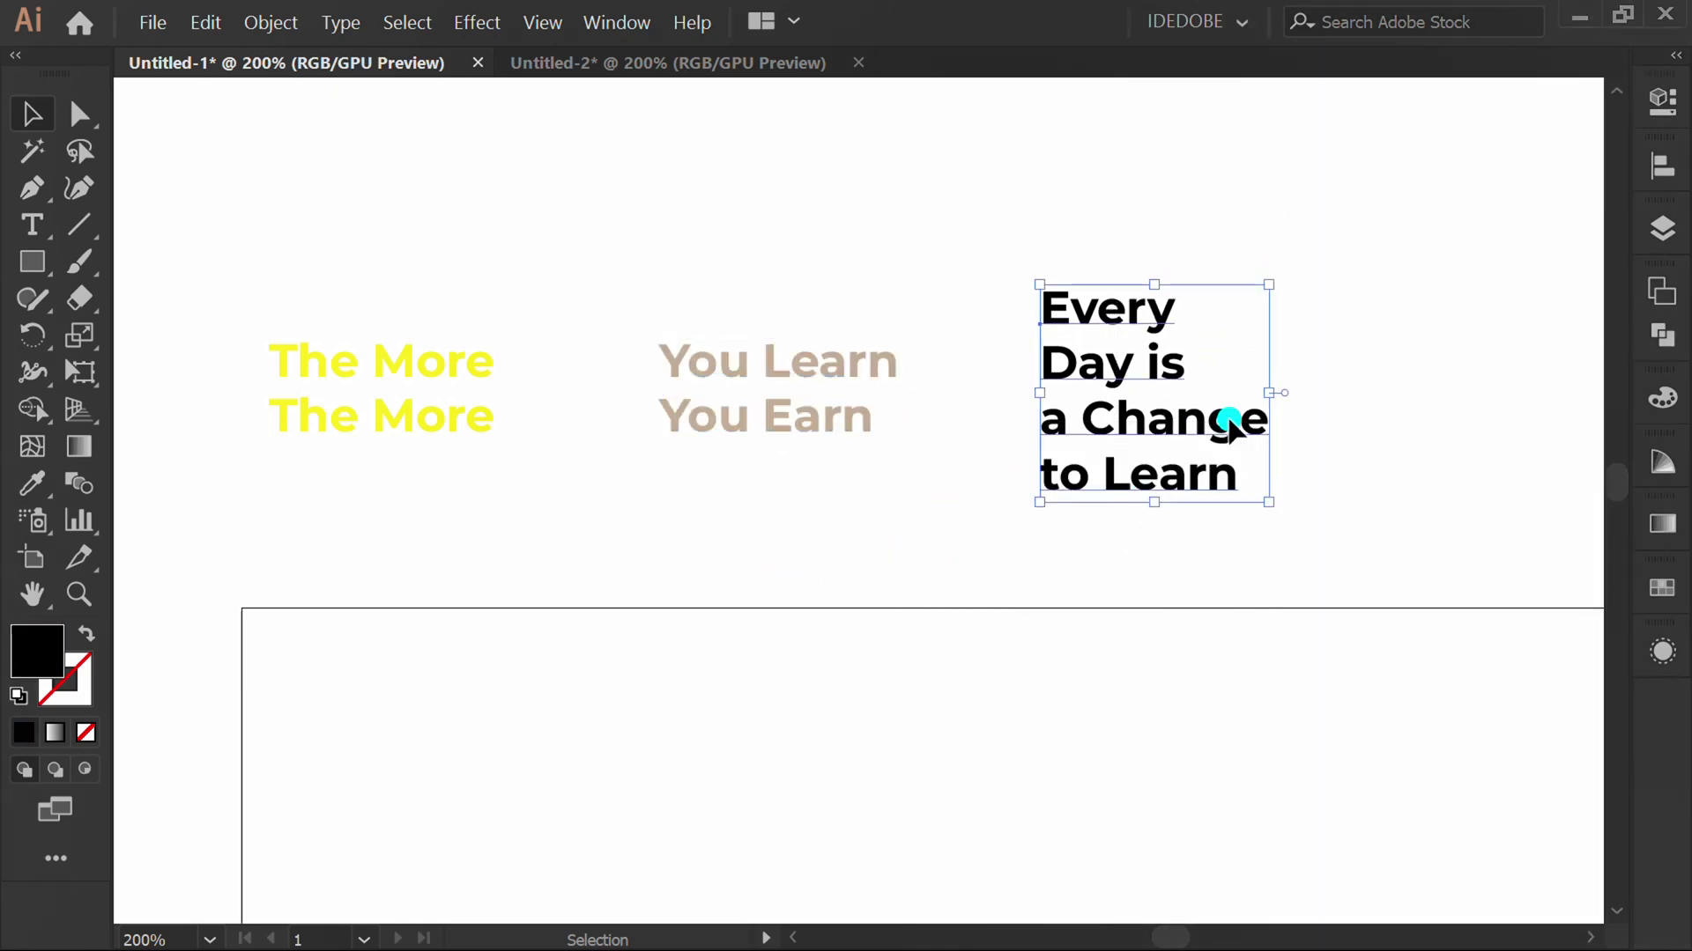
{"action": "left_click", "coordinate": [1663, 101]}
{"action": "left_click", "coordinate": [1272, 408]}
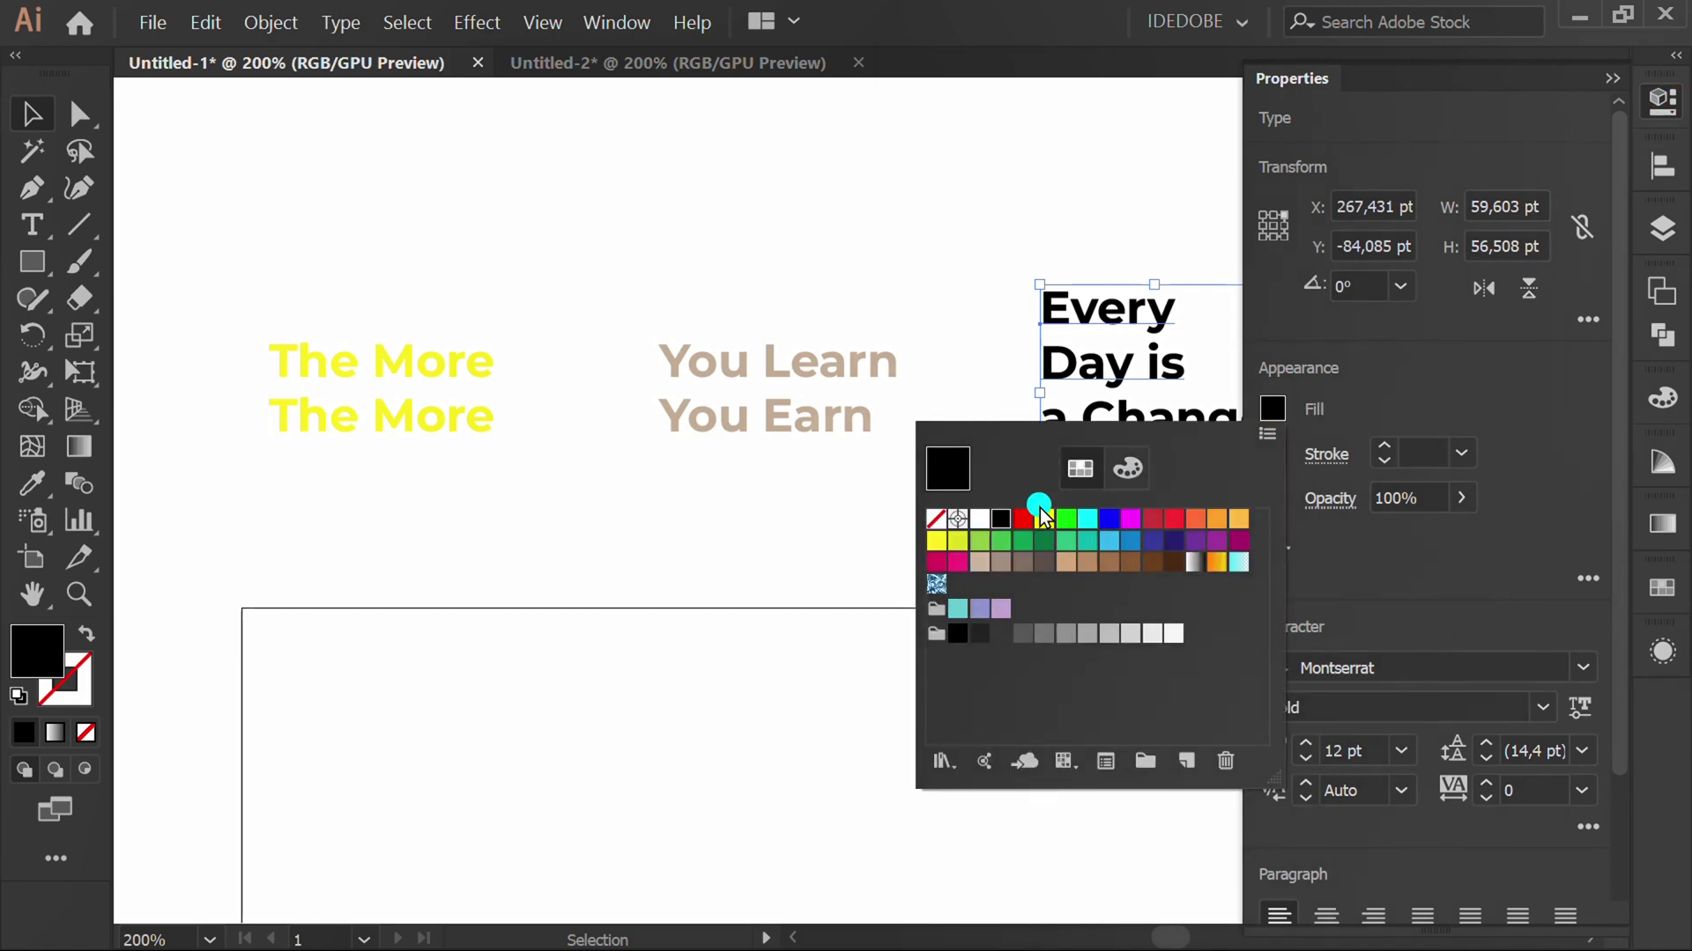
{"action": "left_click", "coordinate": [980, 518]}
{"action": "left_click", "coordinate": [716, 532]}
{"action": "left_click", "coordinate": [710, 529]}
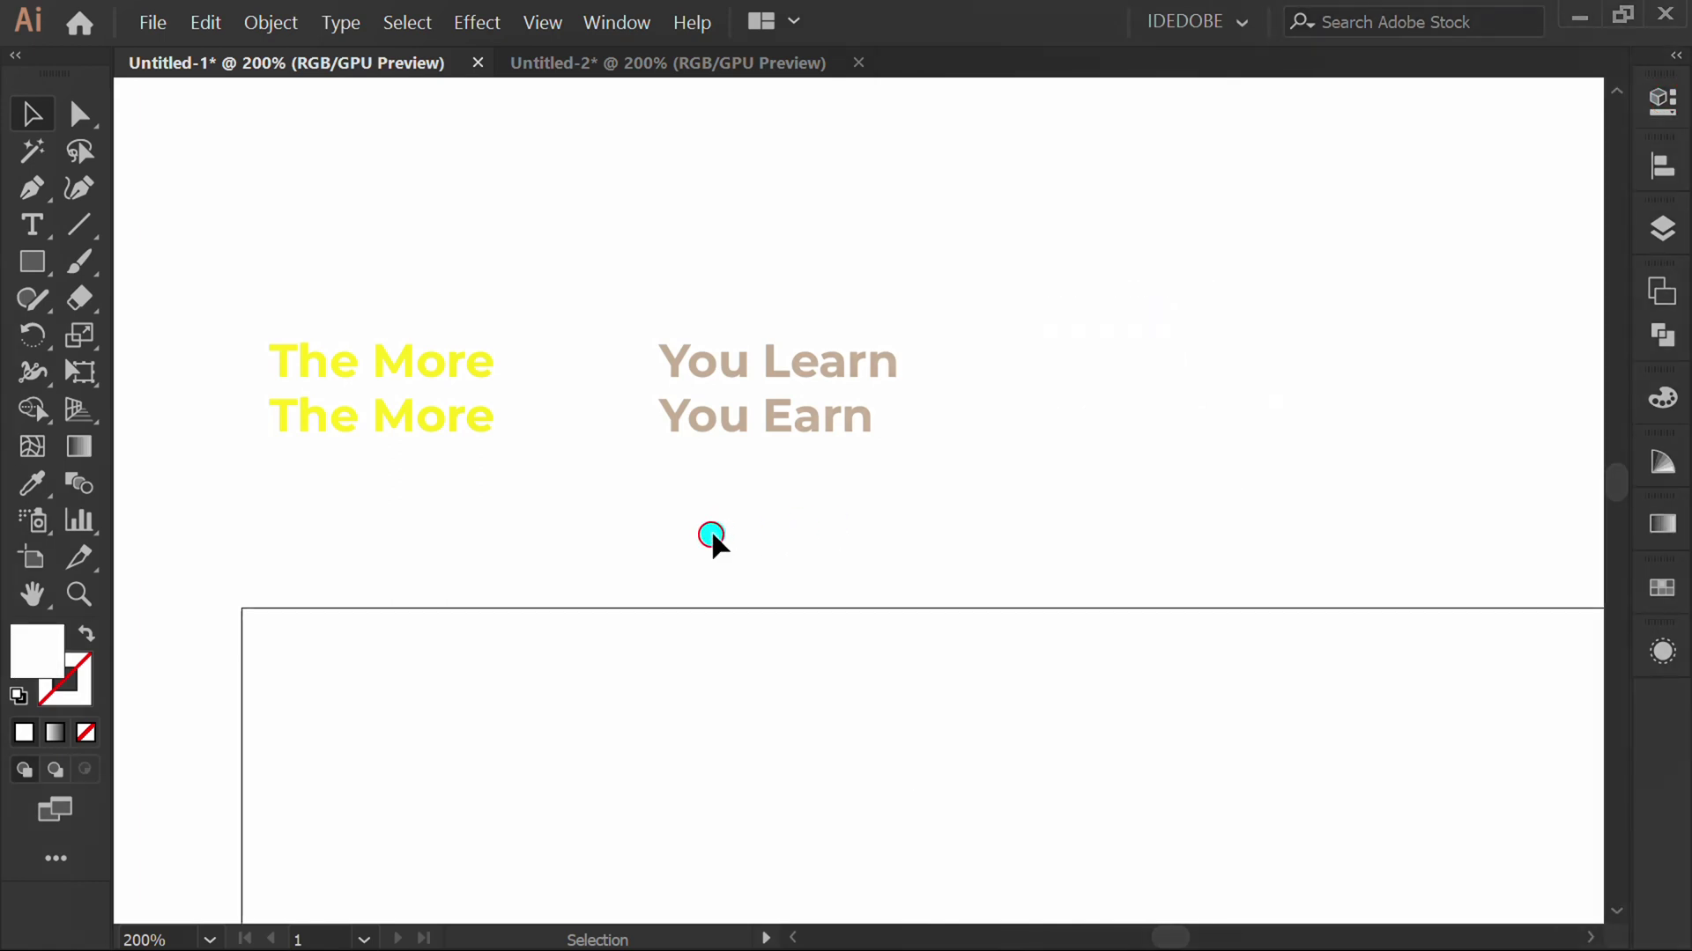
Draw a near-black rectangle covering all three phrases.
{"action": "left_click_drag", "start_coordinate": [35, 256], "coordinate": [116, 257]}
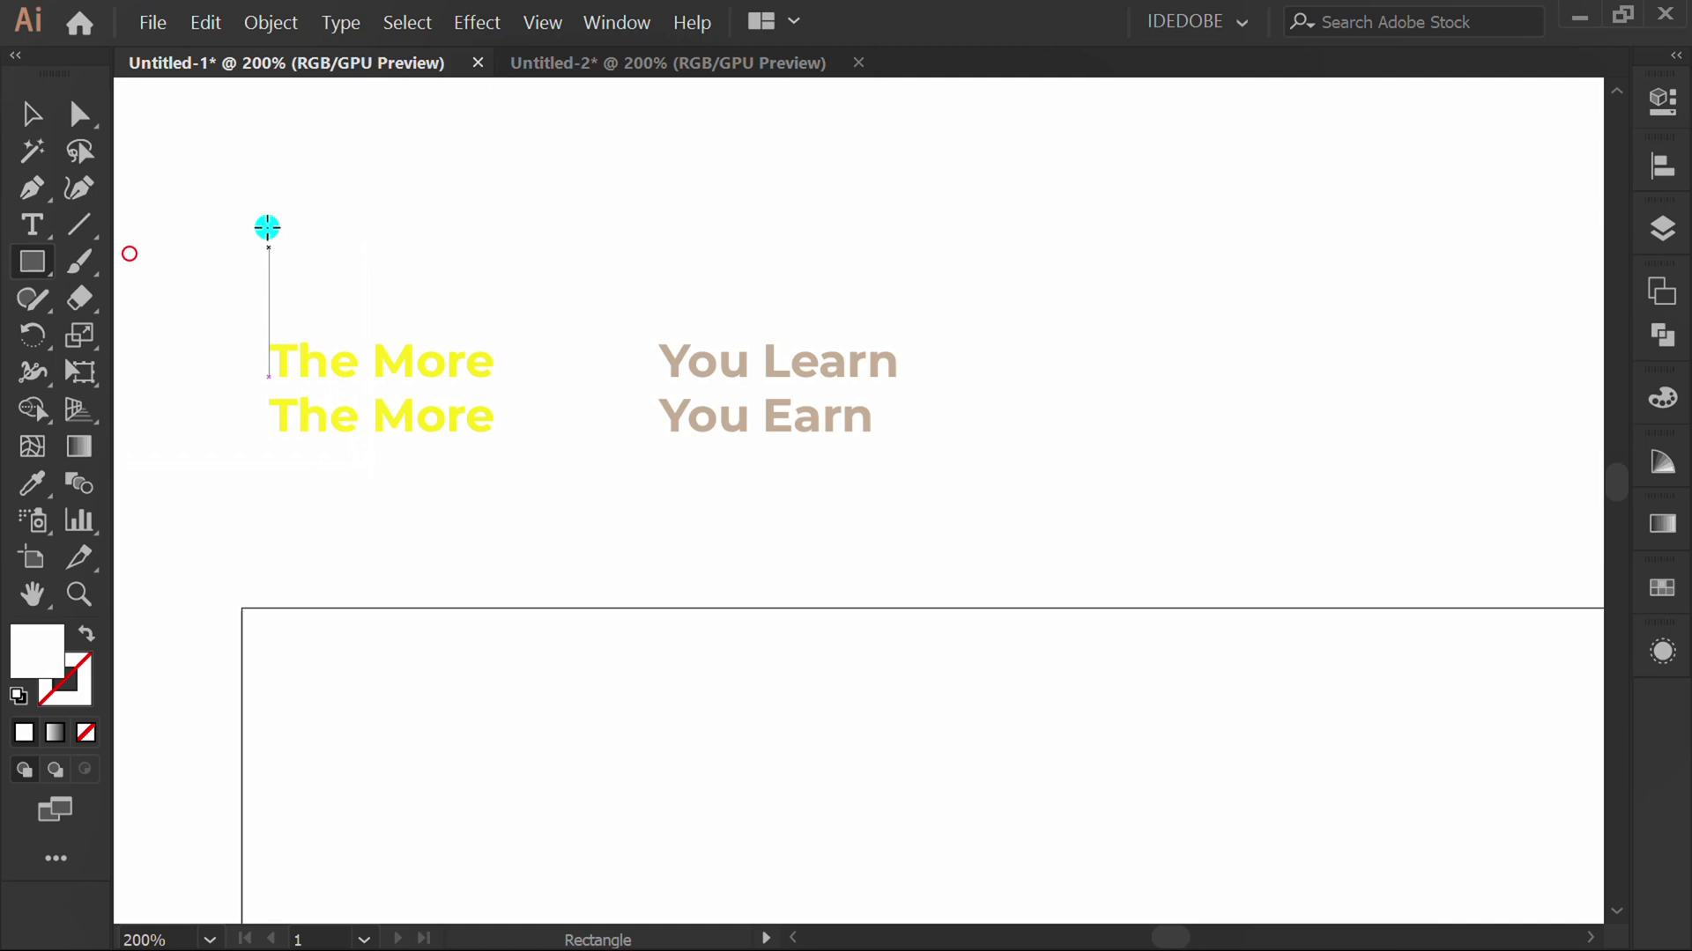
{"action": "mouse_move", "coordinate": [217, 162]}
{"action": "left_mouse_down"}
{"action": "mouse_move", "coordinate": [1155, 521]}
{"action": "mouse_move", "coordinate": [1351, 563]}
{"action": "left_mouse_up"}
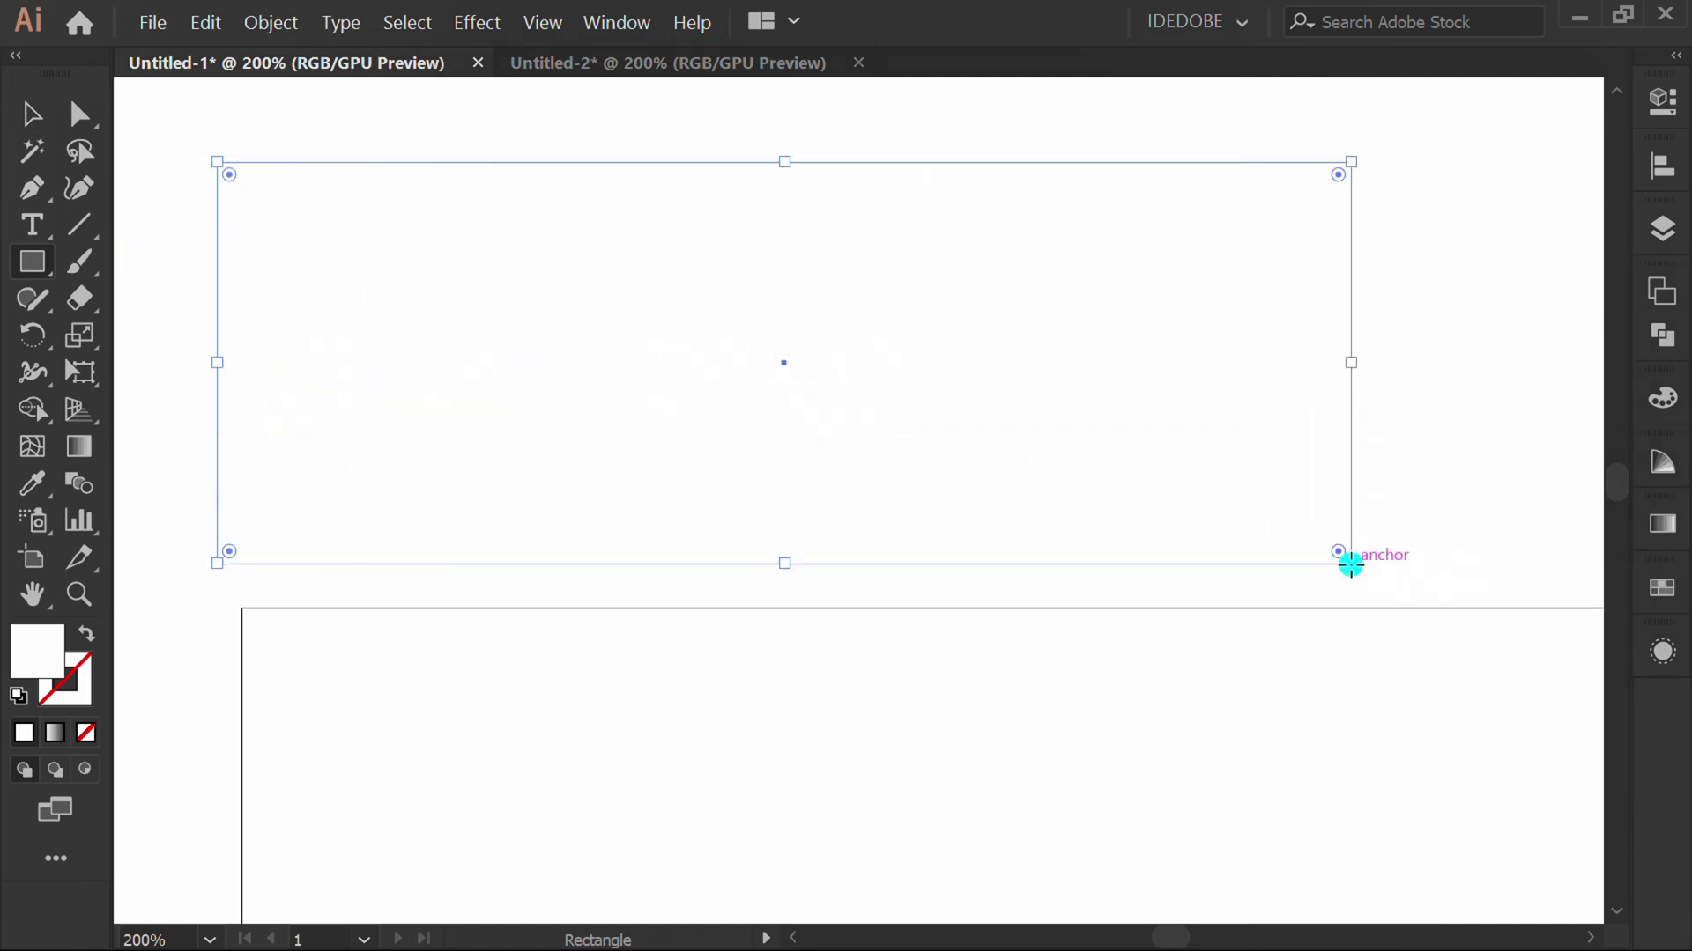
{"action": "left_click", "coordinate": [1662, 100]}
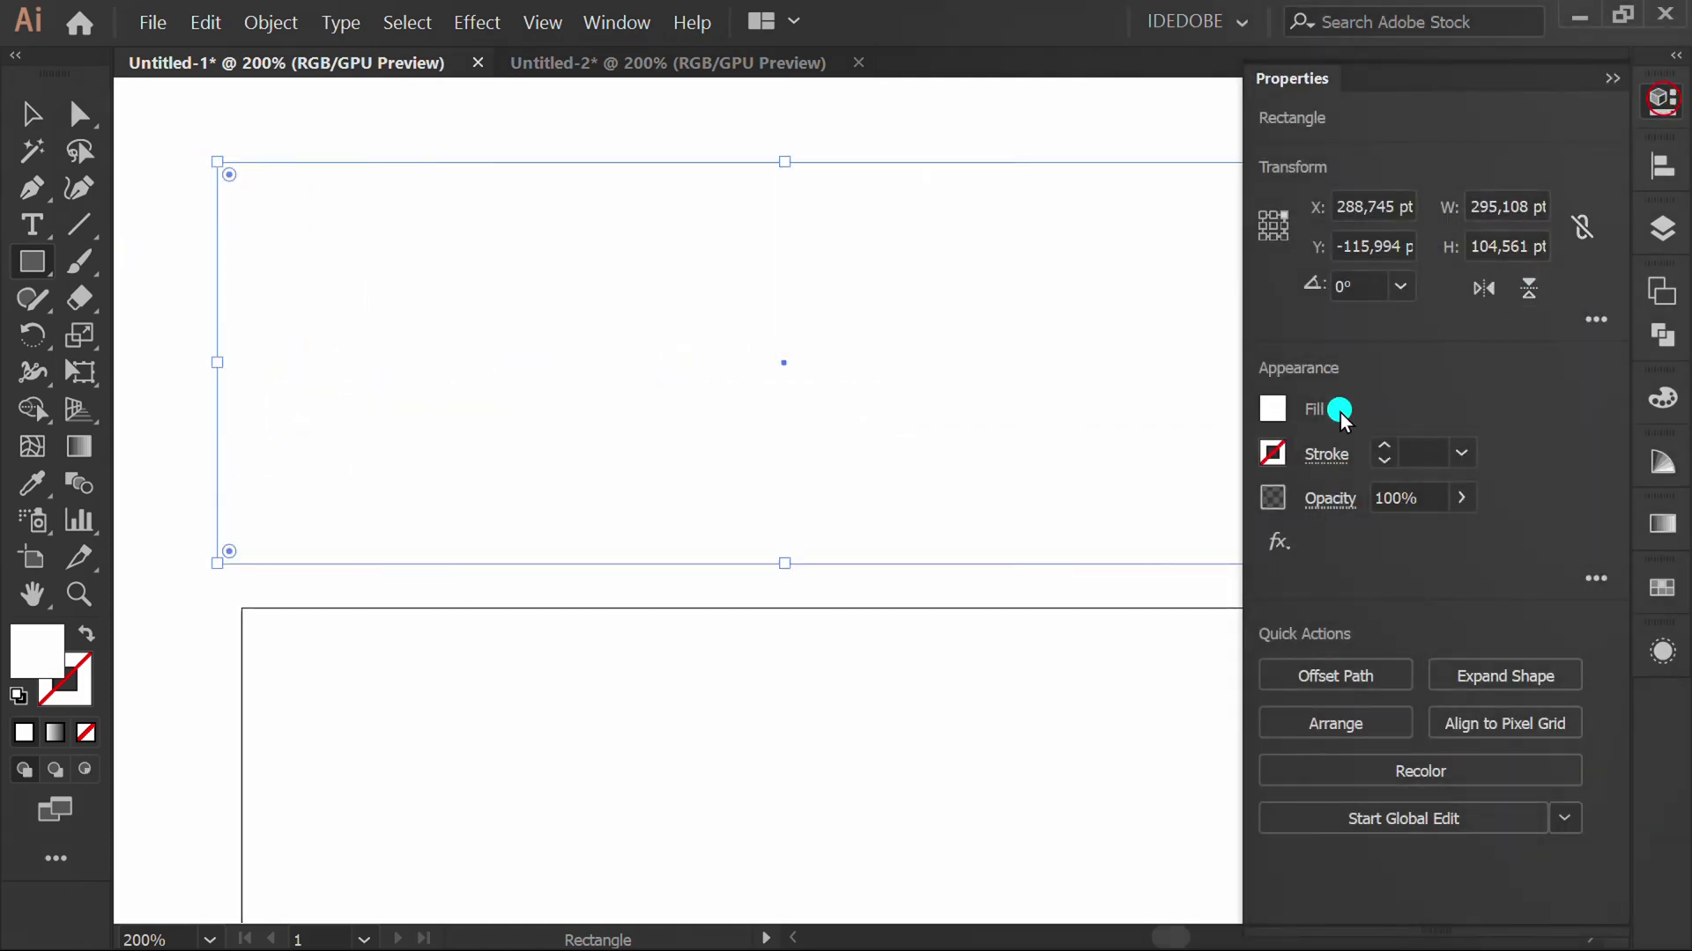
{"action": "left_click", "coordinate": [1272, 409]}
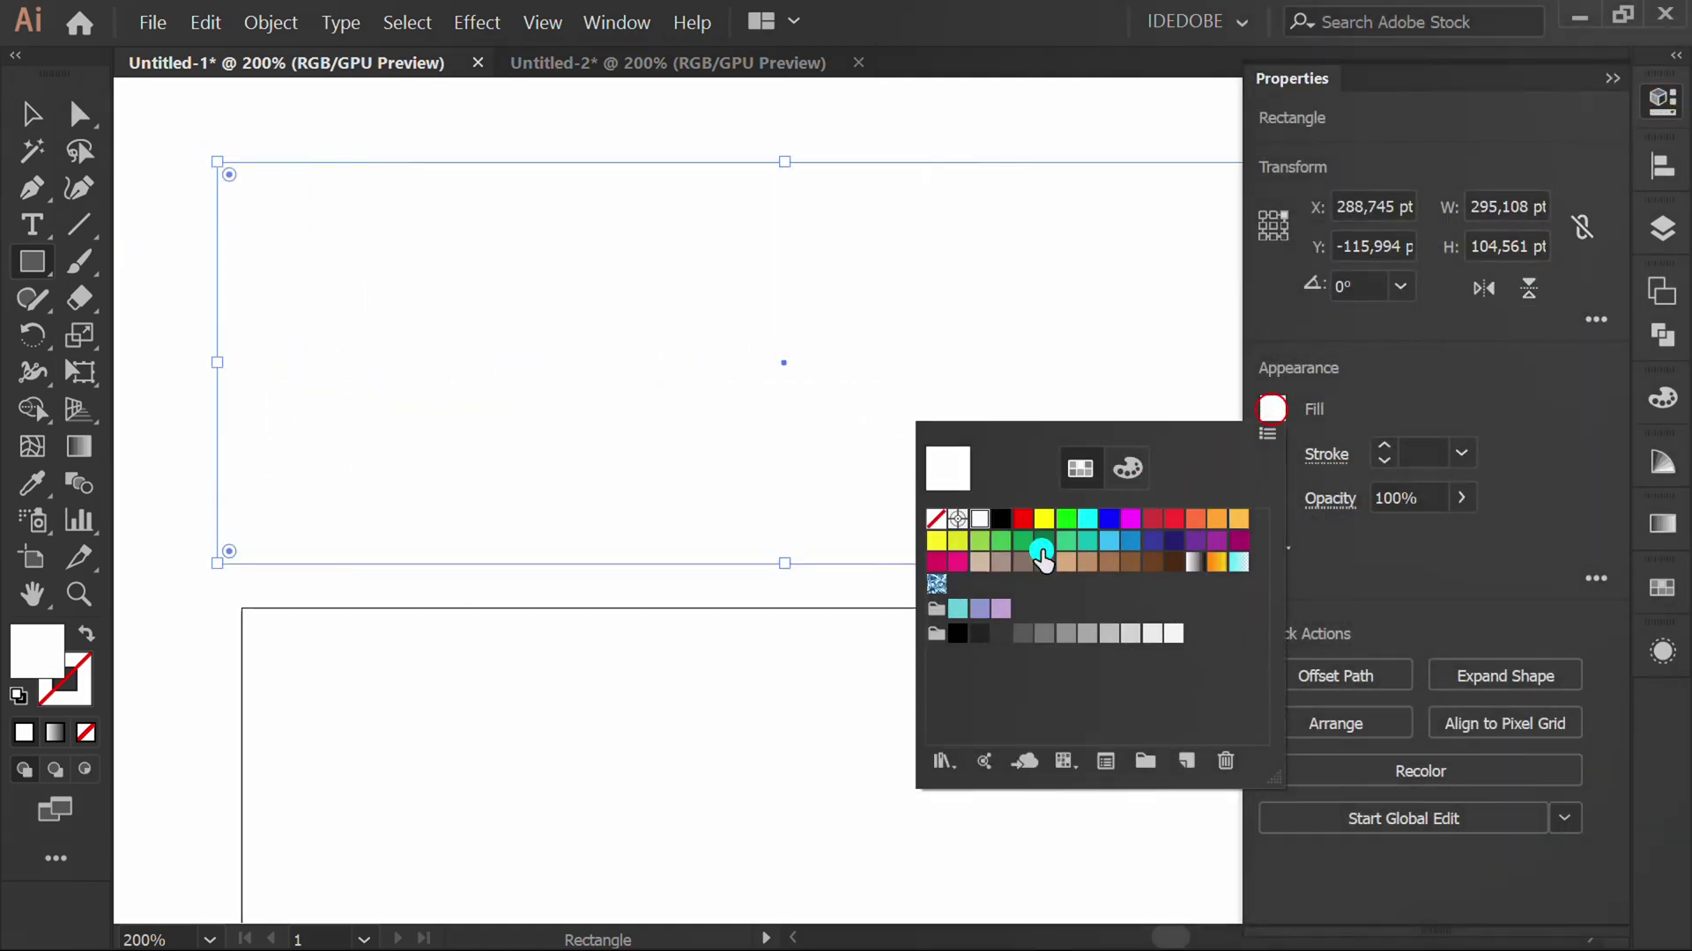
{"action": "left_click", "coordinate": [981, 635]}
{"action": "left_click", "coordinate": [1615, 82]}
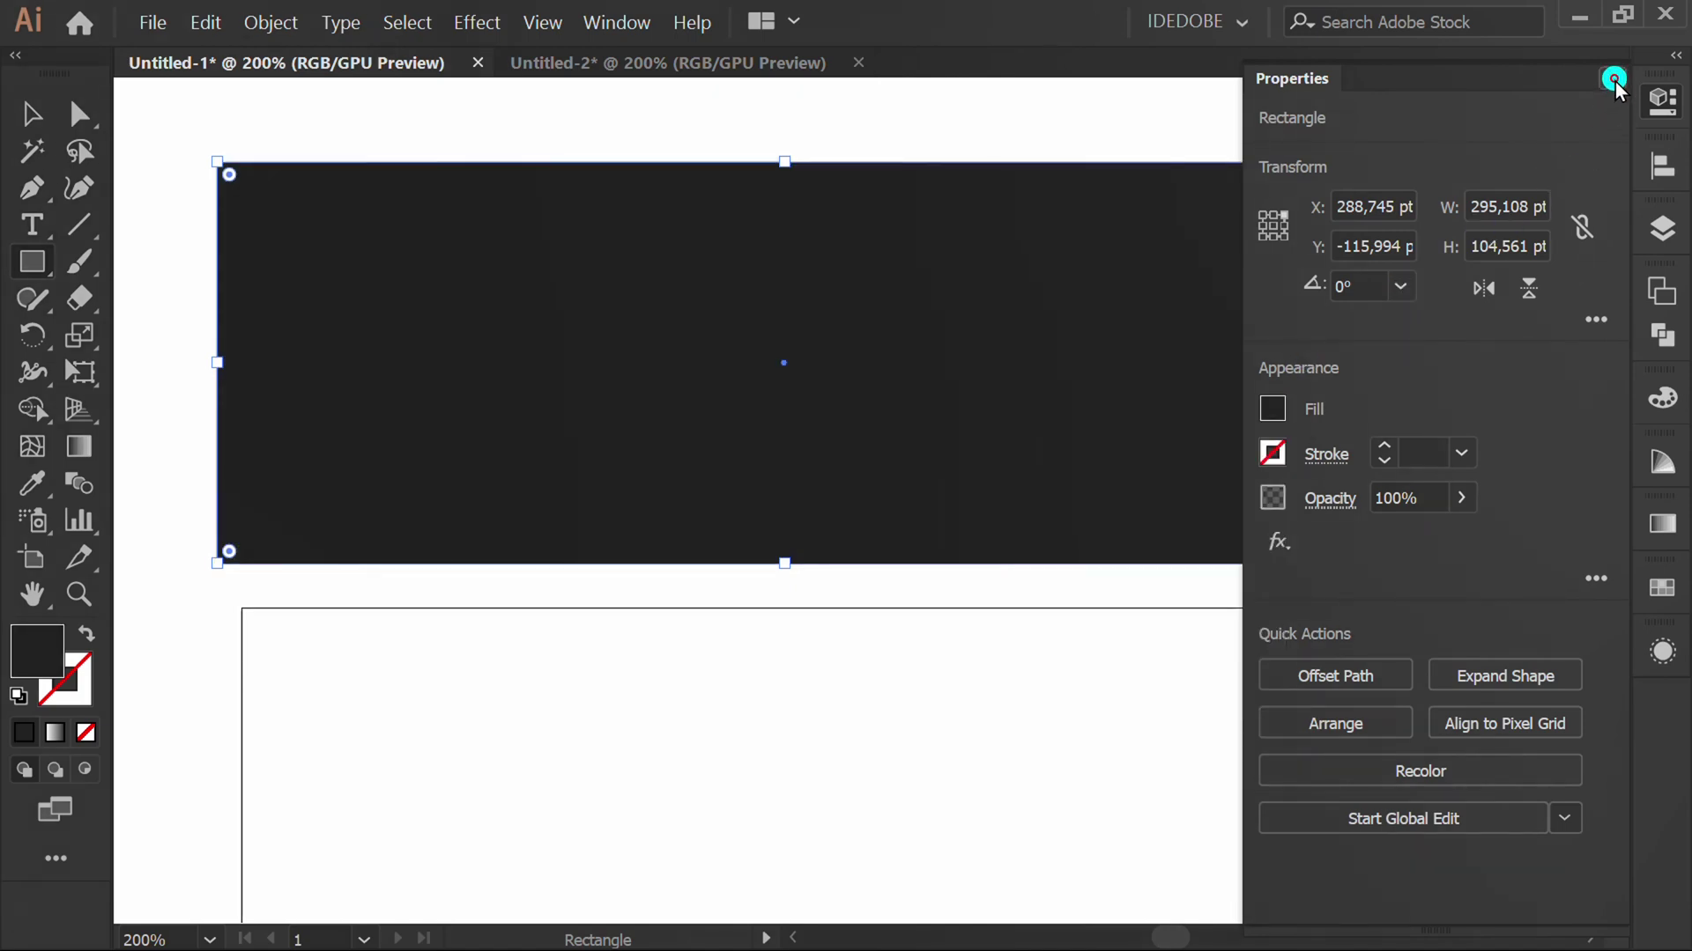
{"action": "left_click", "coordinate": [1607, 77]}
Send the dark rectangle behind the text and deselect it.
{"action": "right_click", "coordinate": [443, 277]}
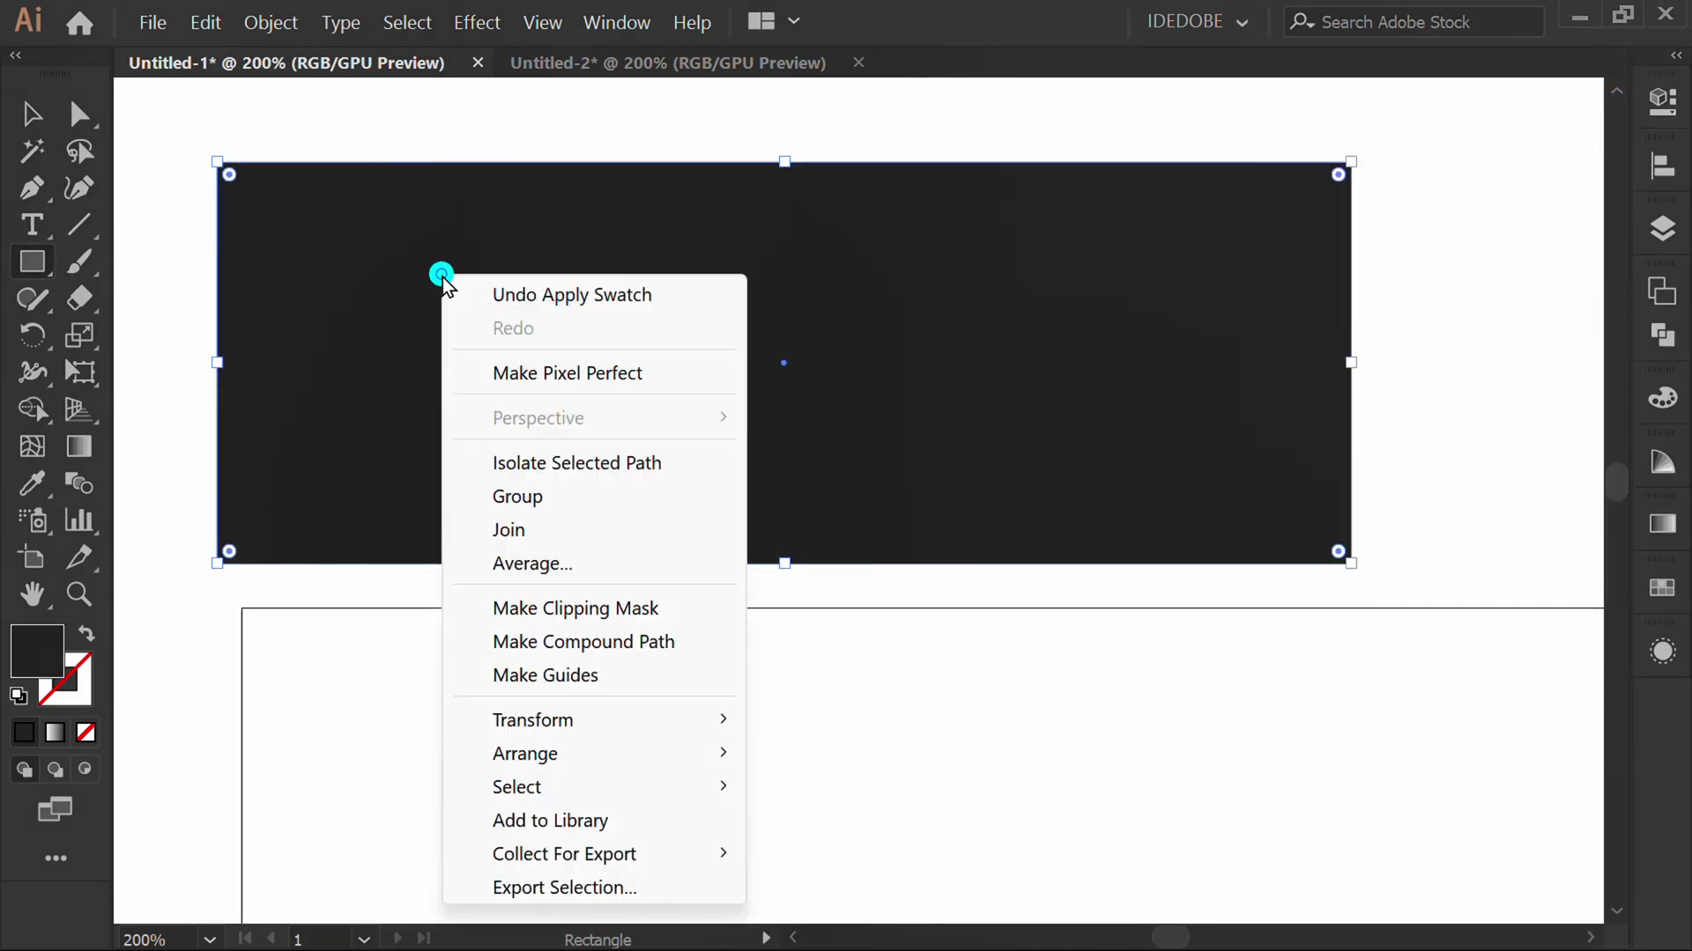
{"action": "mouse_move", "coordinate": [622, 755]}
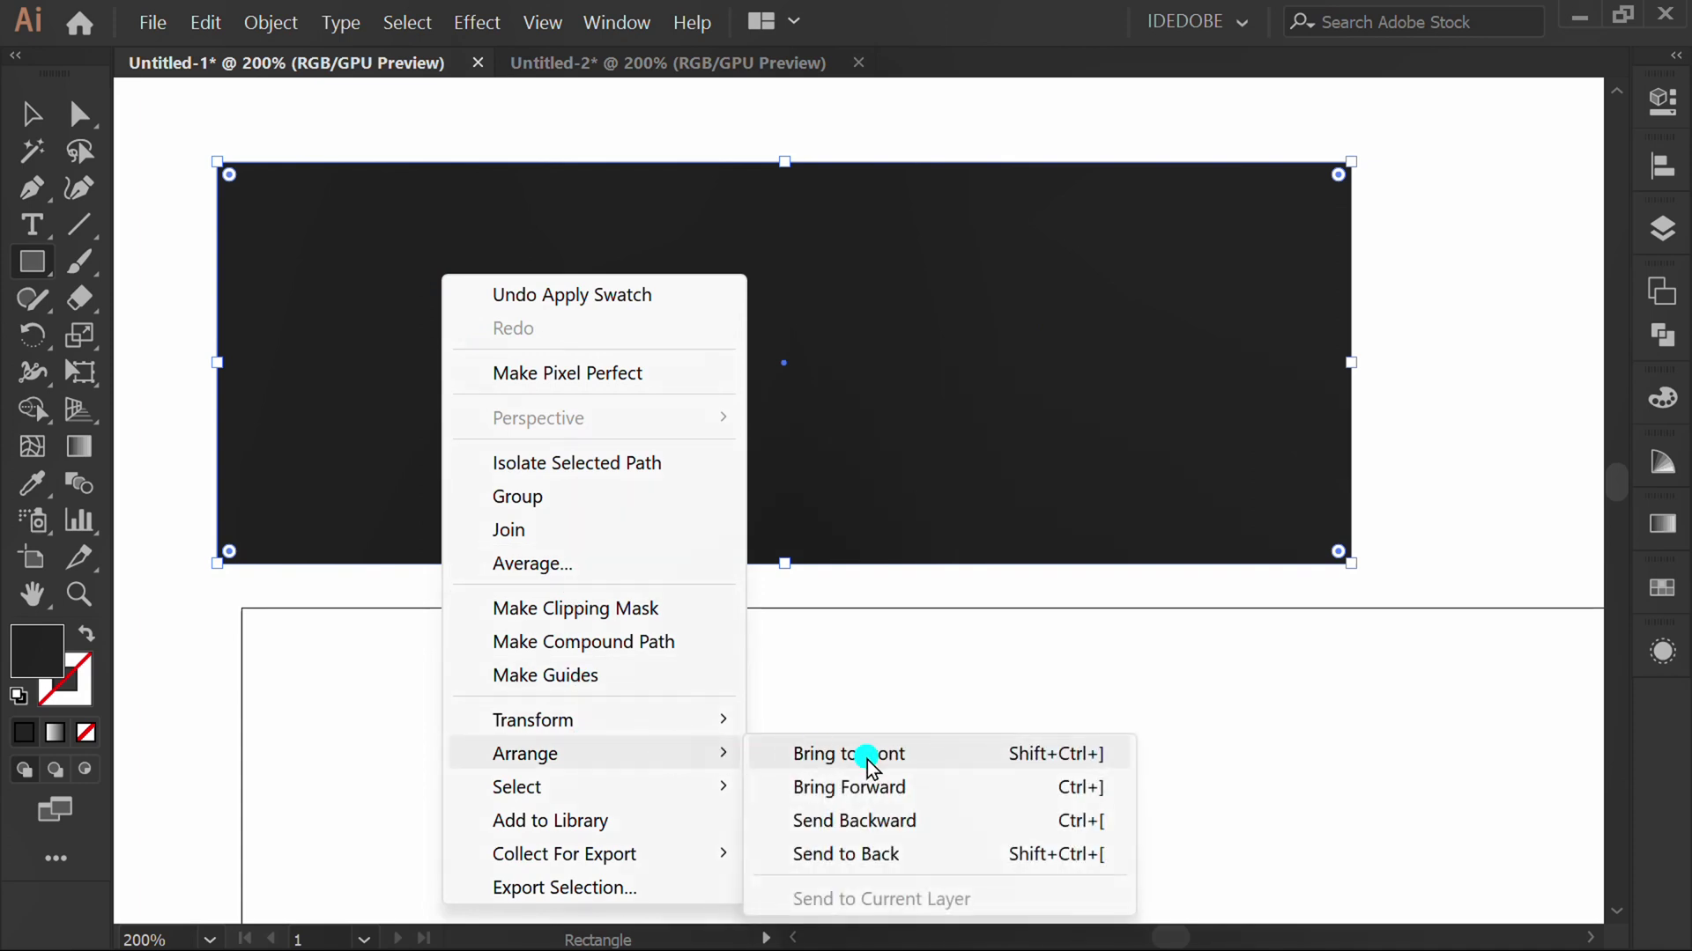
{"action": "left_click", "coordinate": [901, 853]}
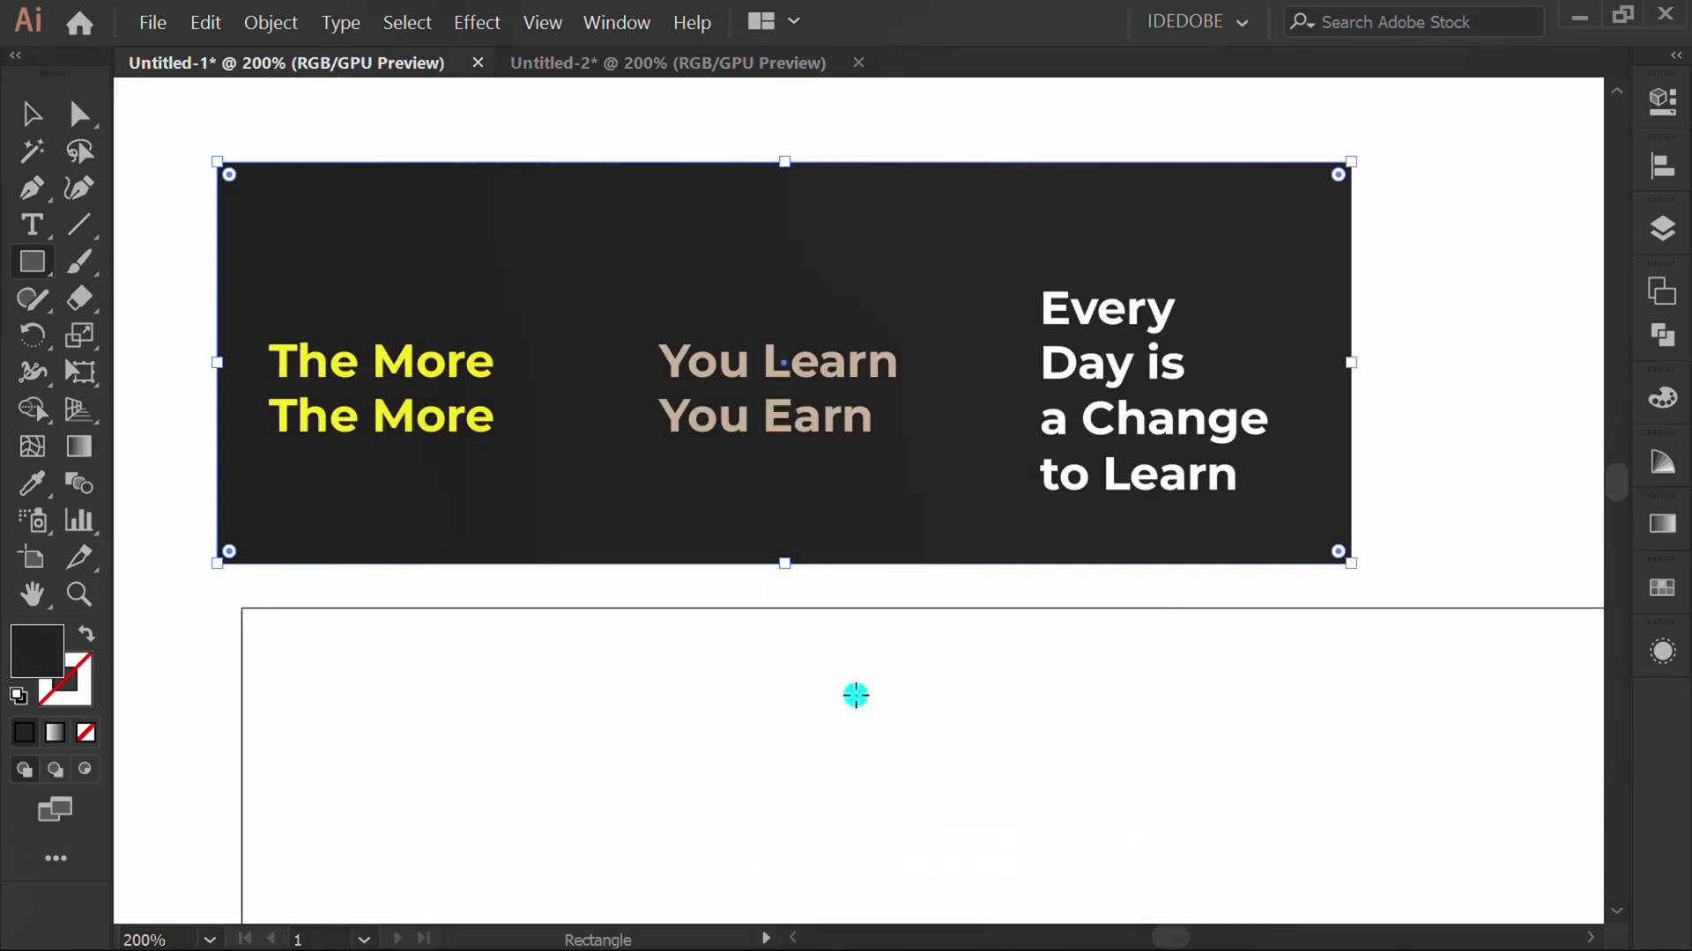
{"action": "key", "text": "v"}
{"action": "left_click", "coordinate": [783, 712]}
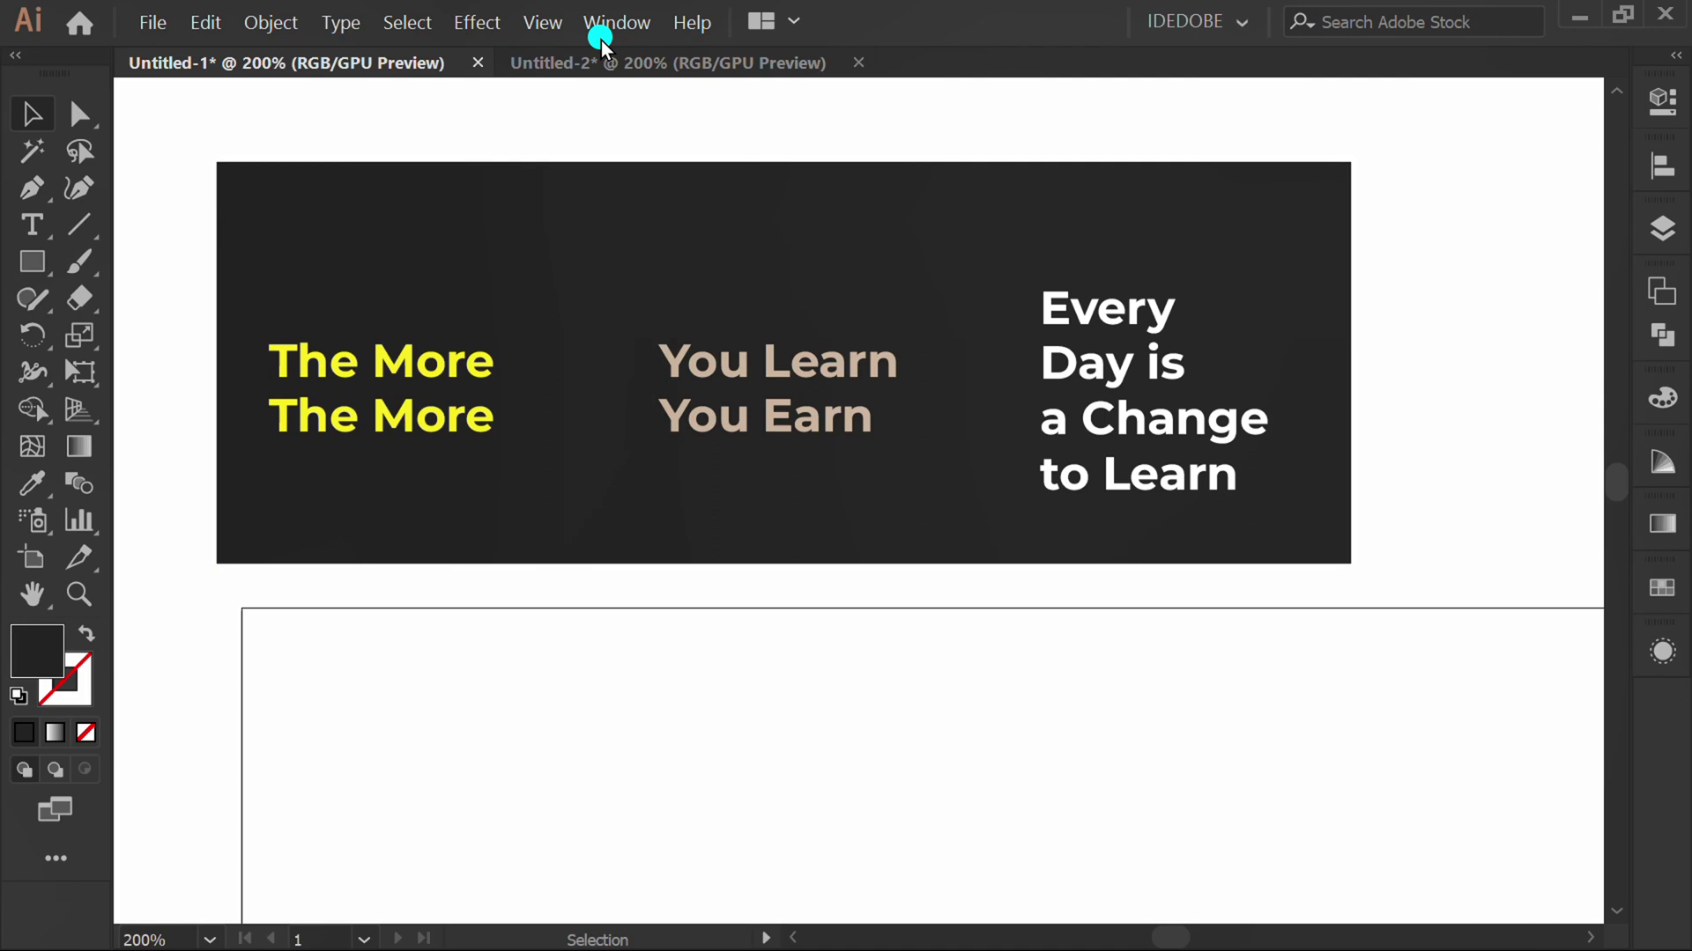
Show the Symbols panel and move it off the artwork.
{"action": "left_click", "coordinate": [610, 23]}
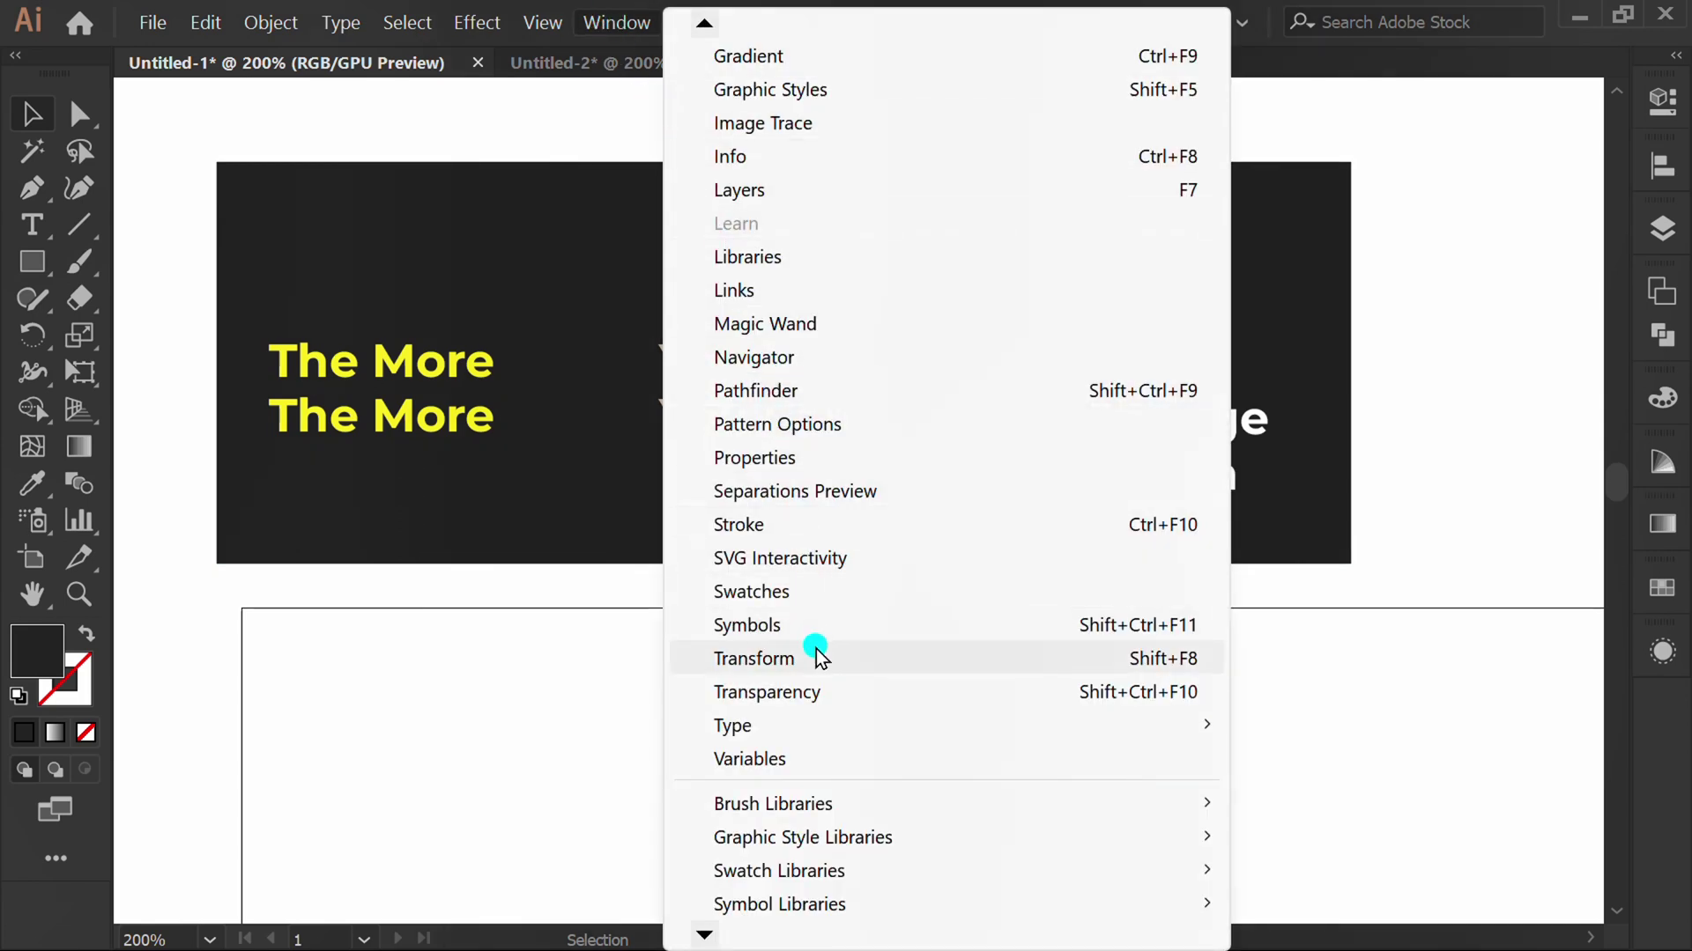
{"action": "left_click", "coordinate": [856, 621]}
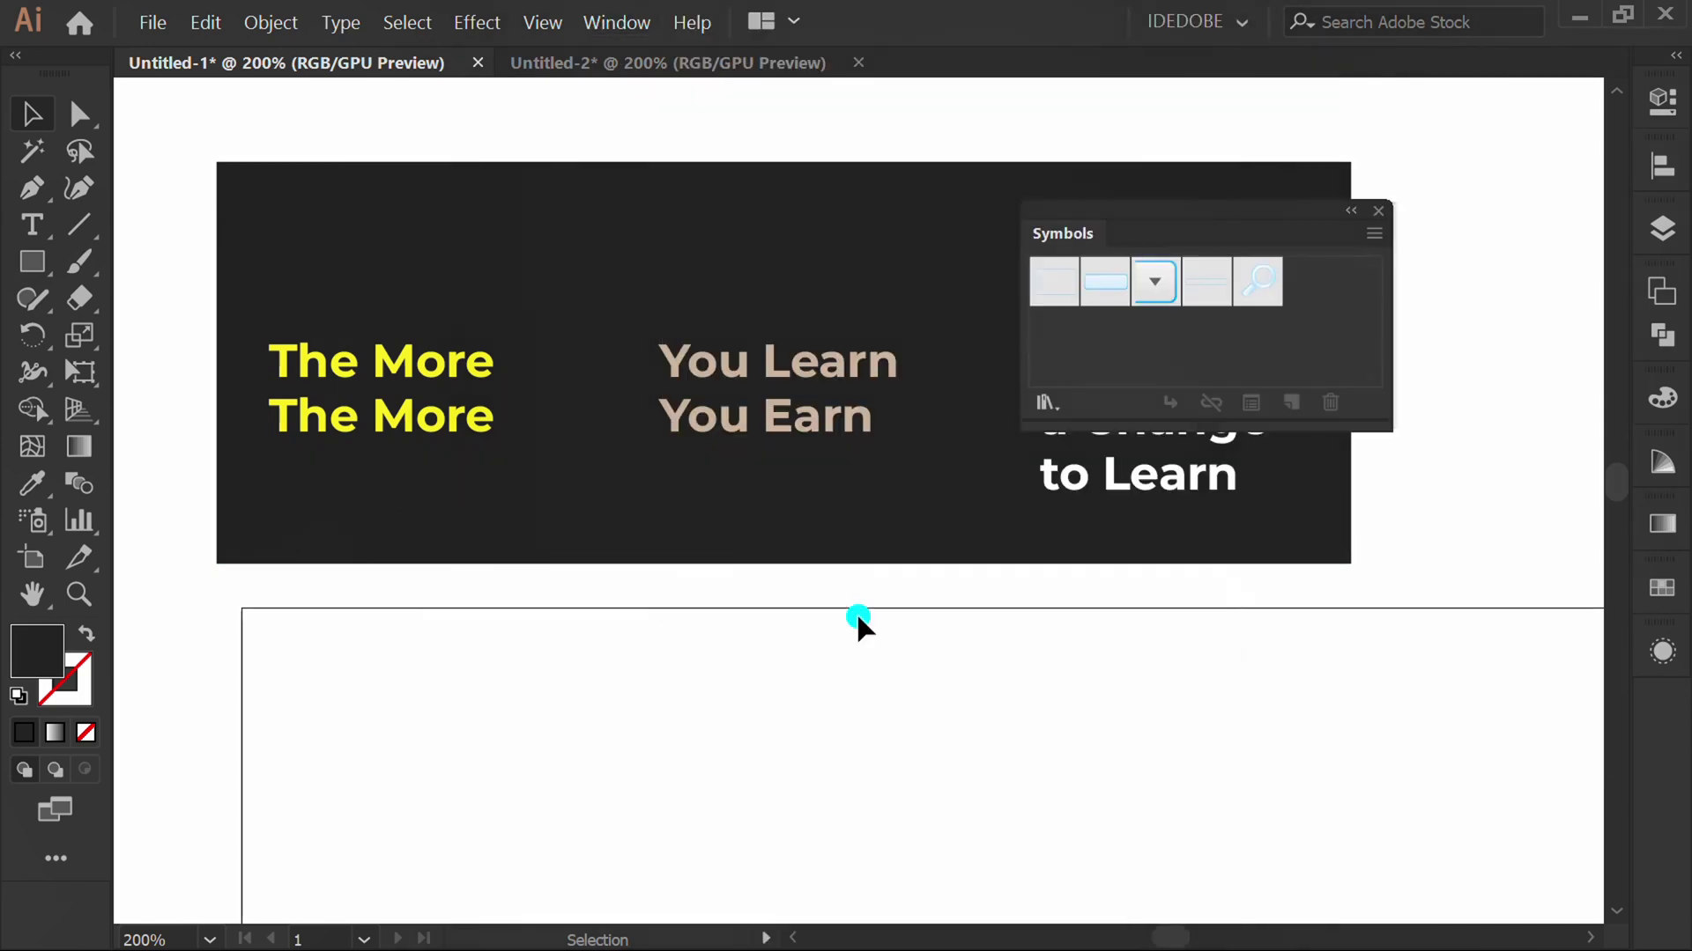
{"action": "left_click_drag", "start_coordinate": [1155, 204], "coordinate": [694, 611]}
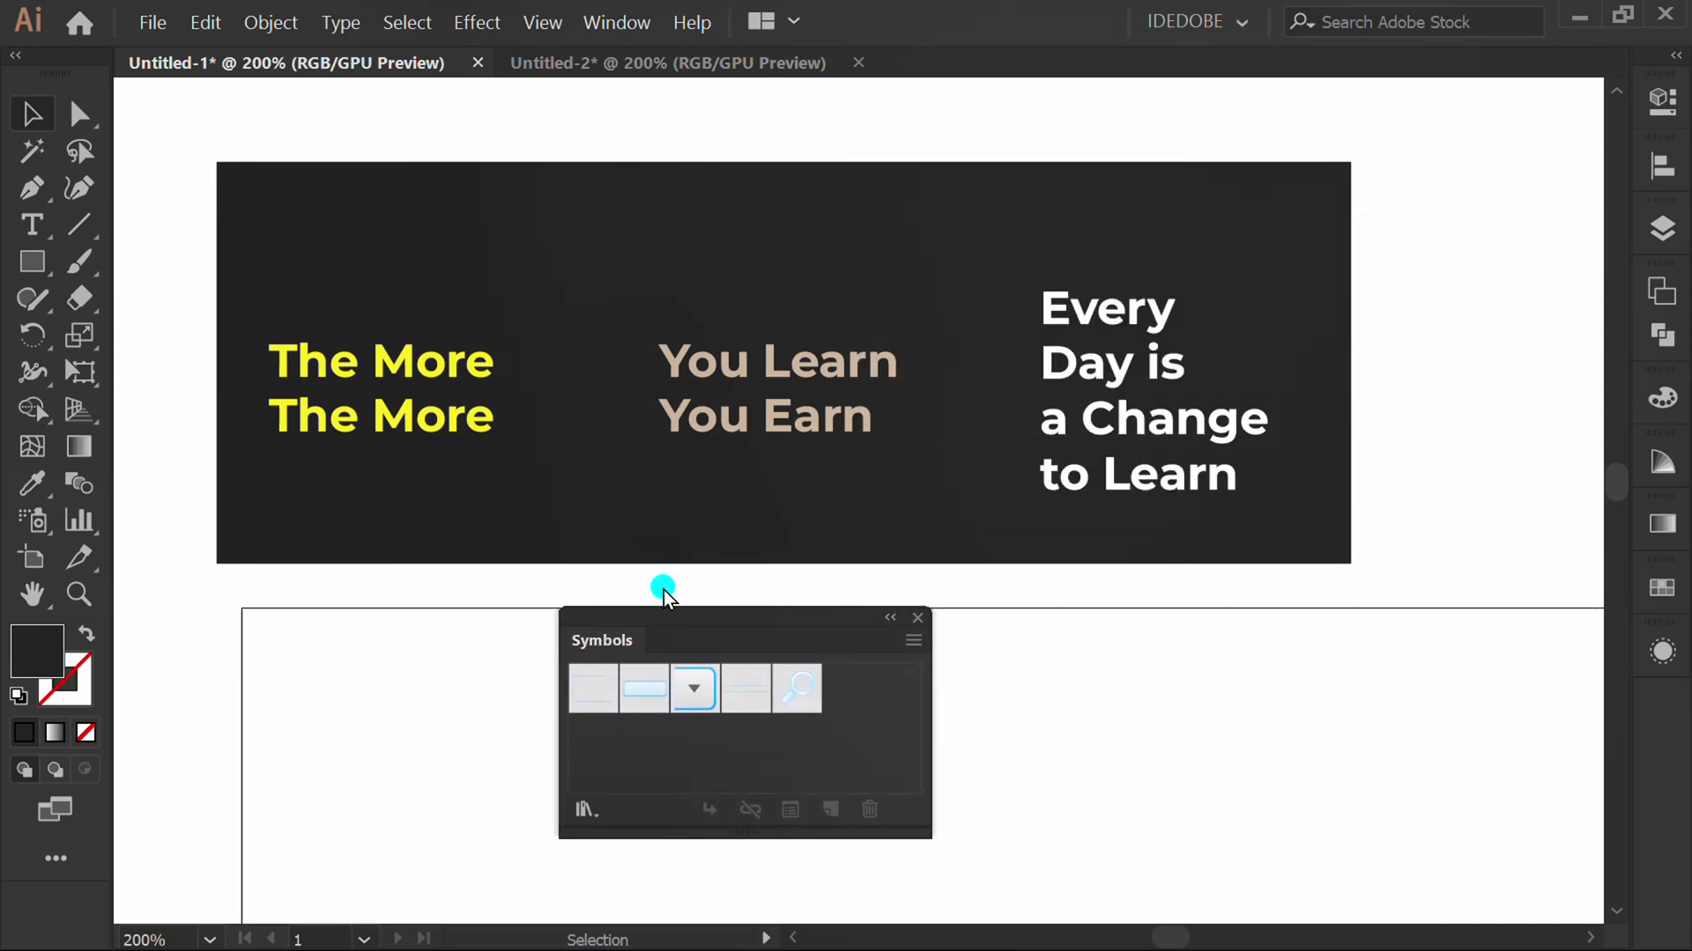
Turn The More, You Learn You Earn and Every Day phrases into new symbols, then dock the panel.
{"action": "left_click_drag", "start_coordinate": [355, 362], "coordinate": [673, 721]}
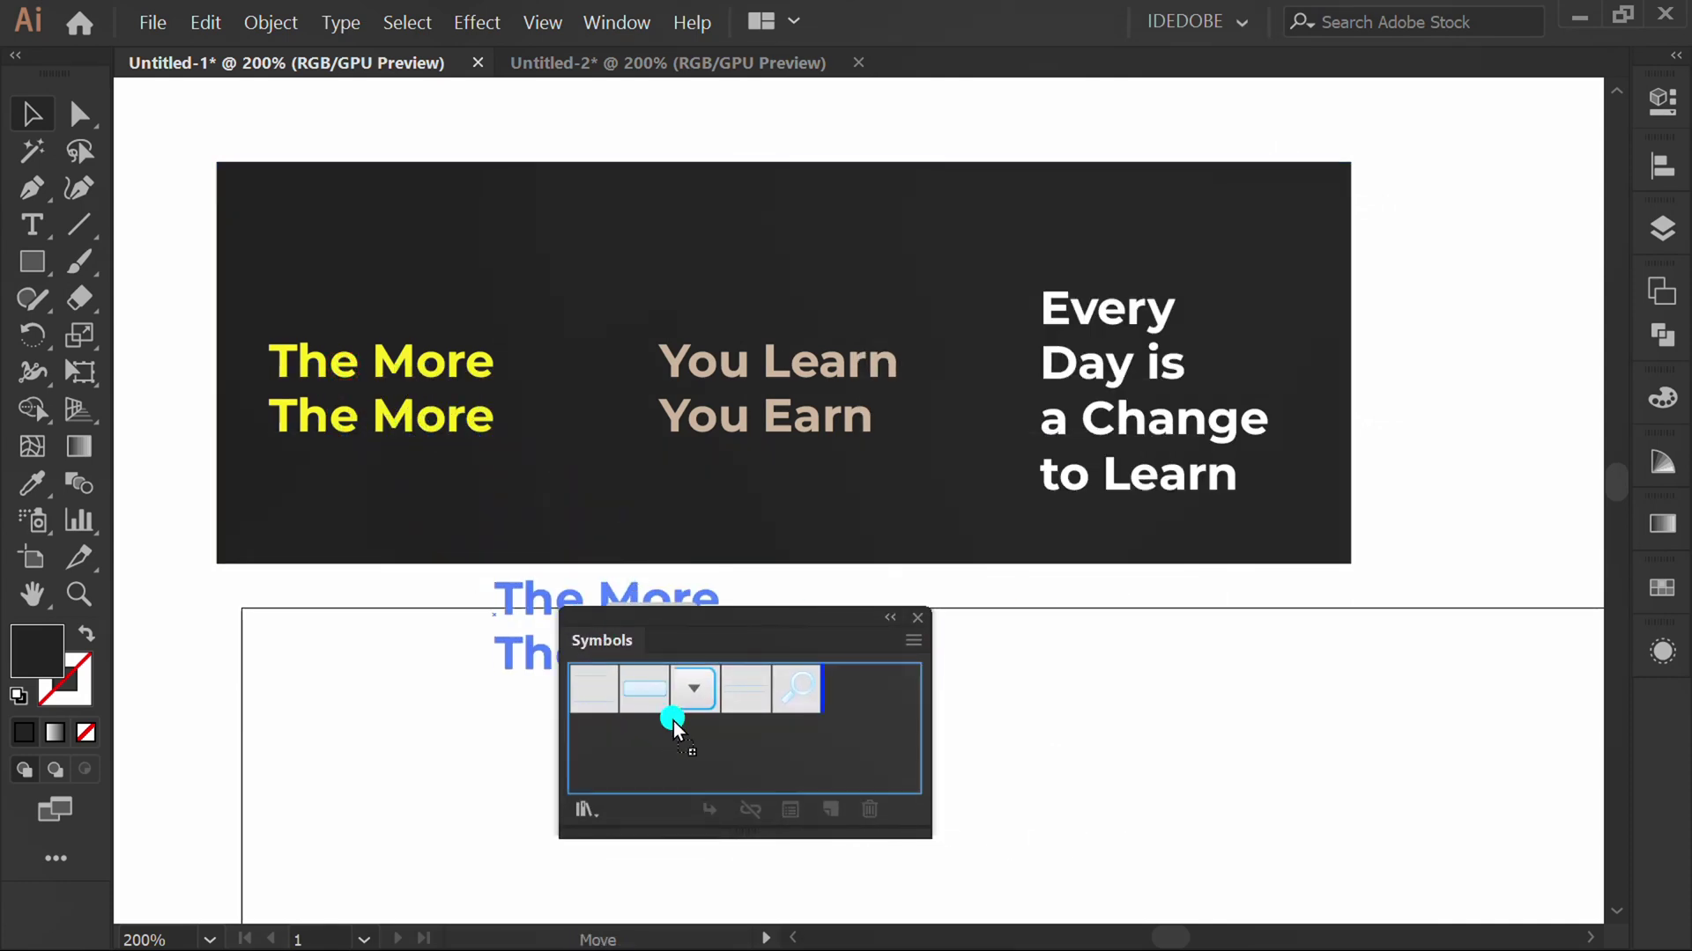
{"action": "left_click_drag", "start_coordinate": [832, 691], "coordinate": [834, 691]}
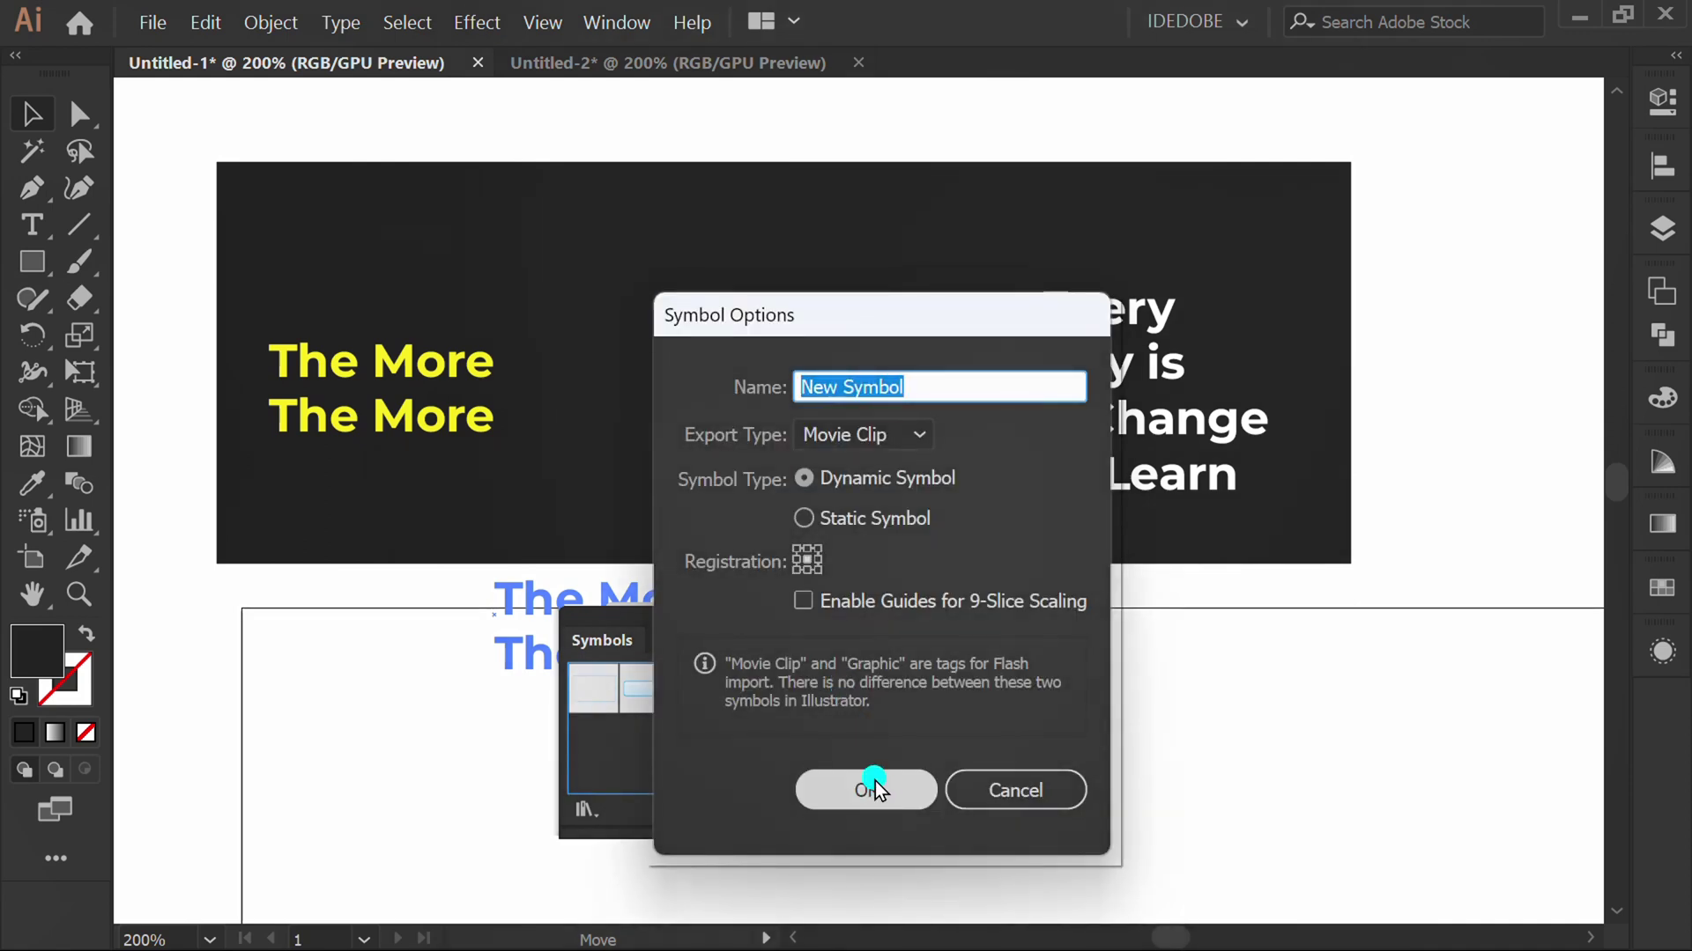
{"action": "left_click", "coordinate": [879, 790]}
{"action": "left_click_drag", "start_coordinate": [737, 367], "coordinate": [705, 726]}
{"action": "left_click_drag", "start_coordinate": [585, 729], "coordinate": [588, 729]}
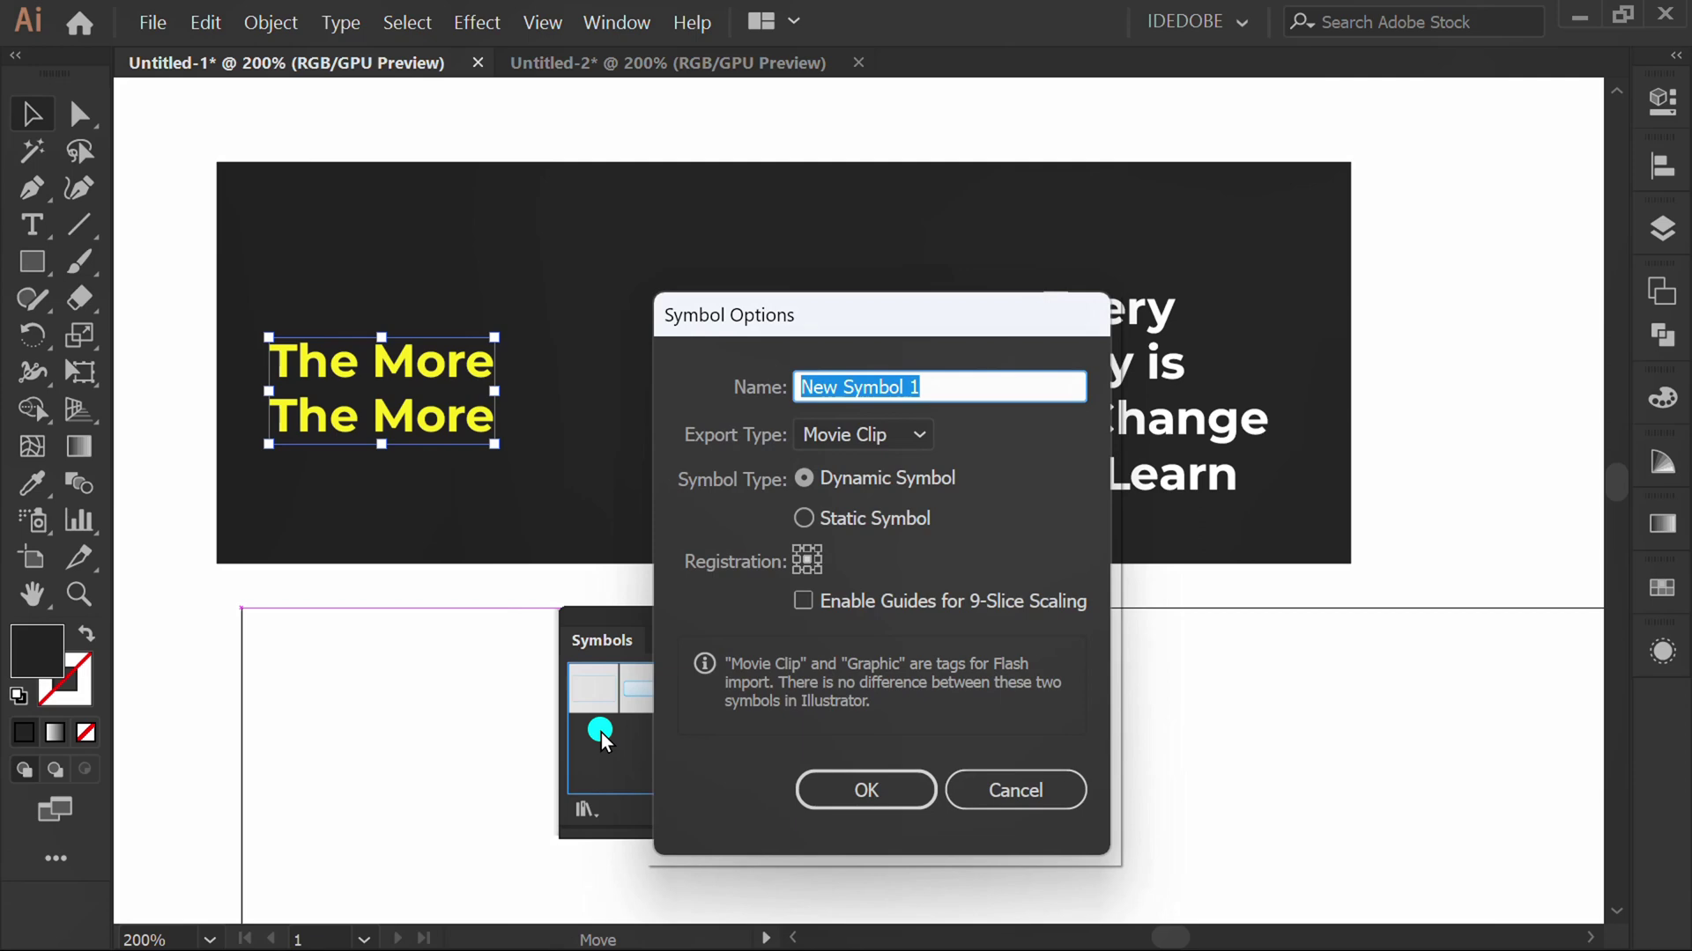
{"action": "left_click", "coordinate": [869, 788]}
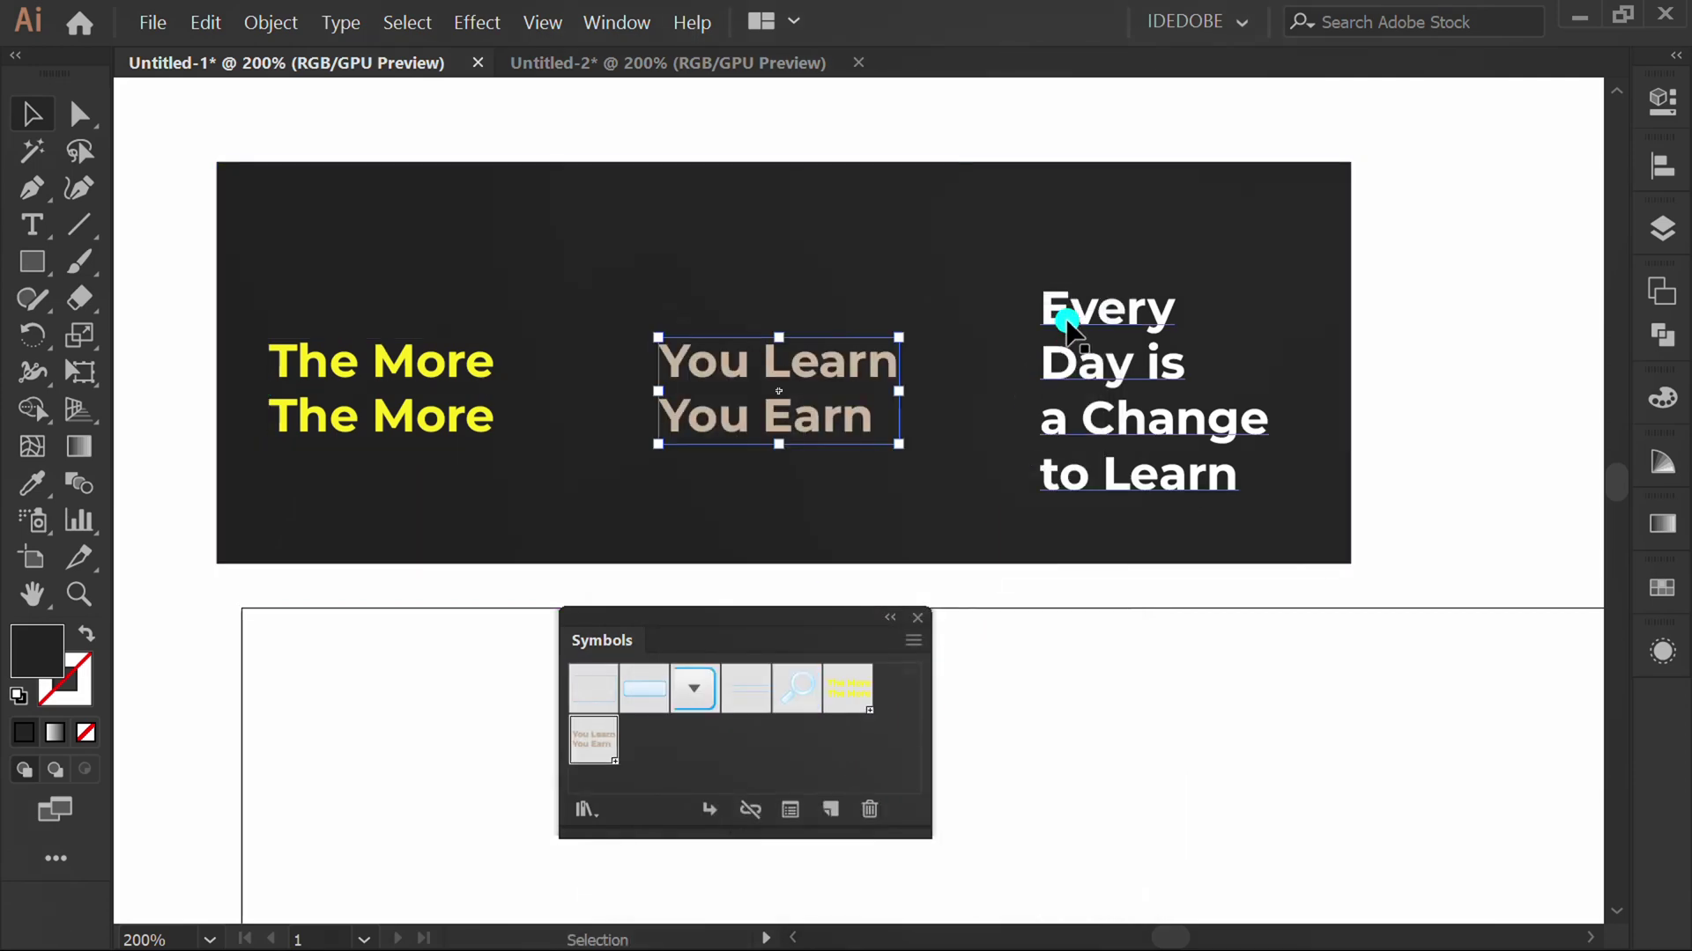
{"action": "left_click_drag", "start_coordinate": [1060, 320], "coordinate": [799, 700]}
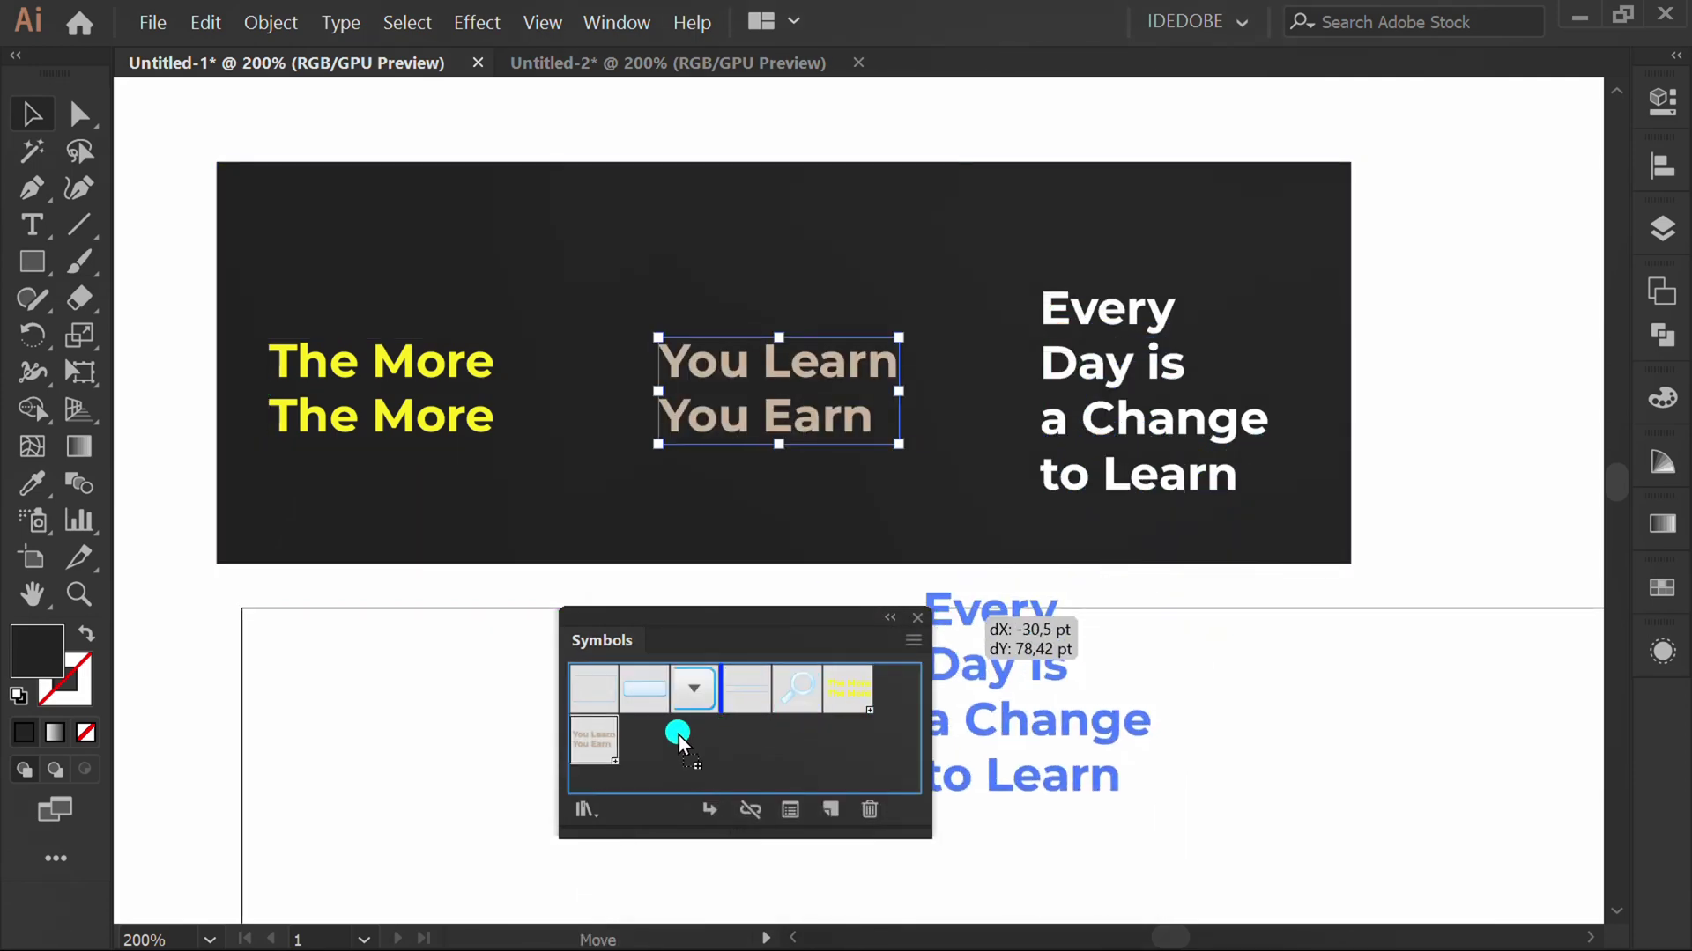
{"action": "left_click_drag", "start_coordinate": [678, 735], "coordinate": [607, 743]}
{"action": "left_click", "coordinate": [848, 789]}
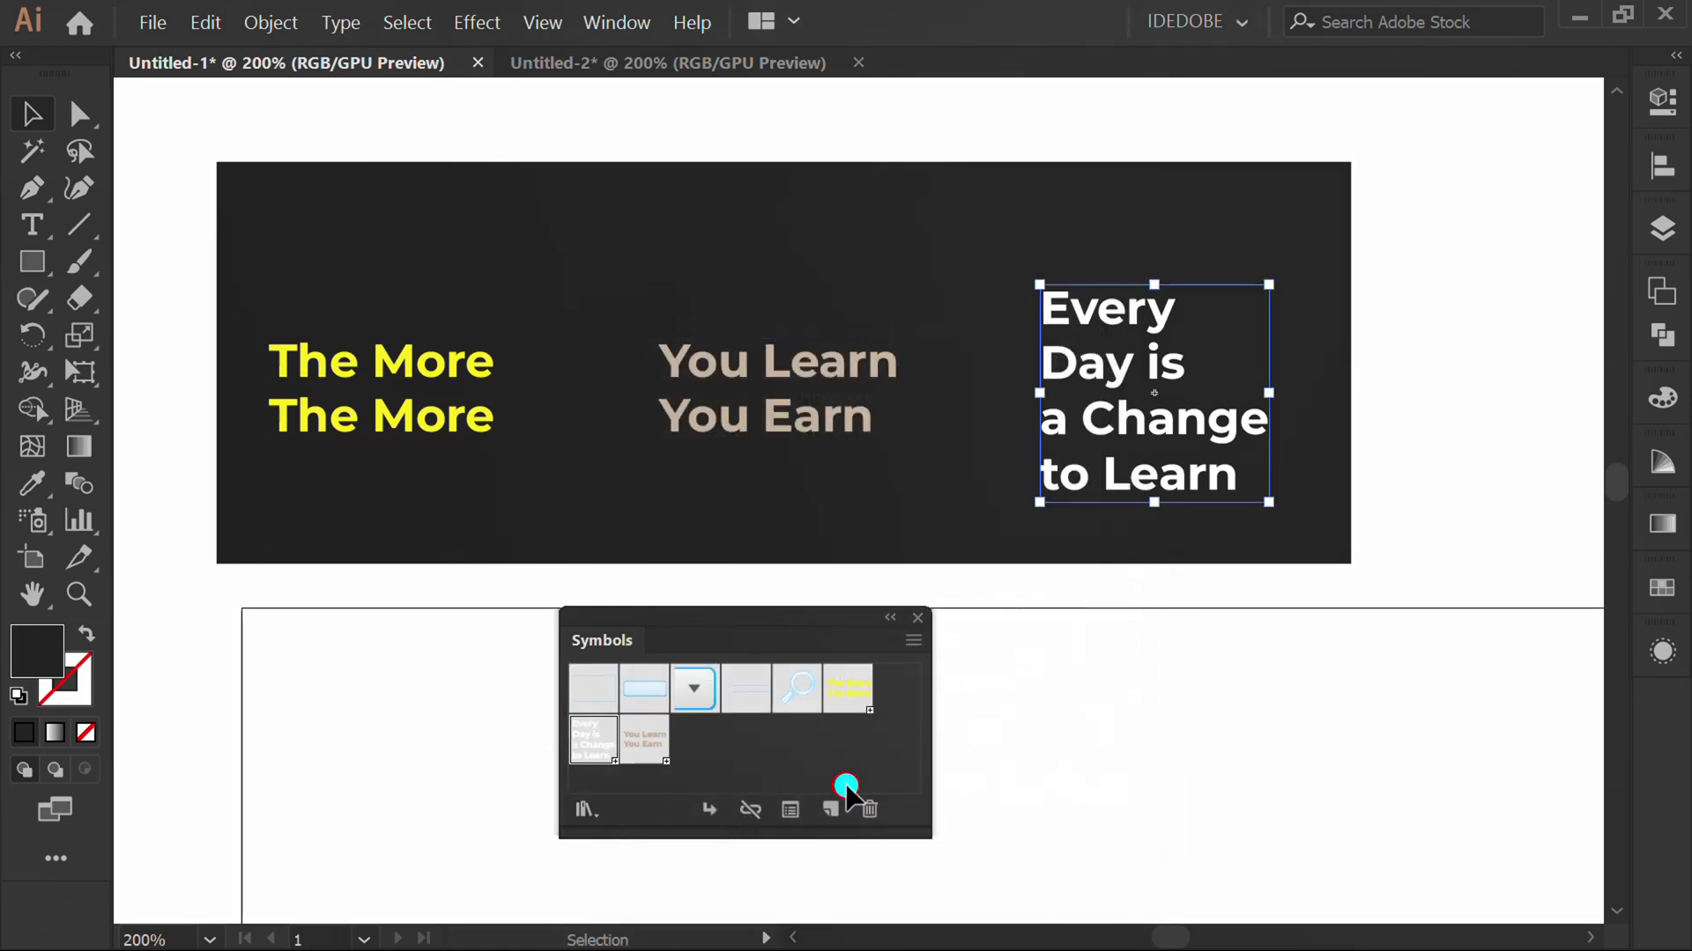
{"action": "left_click_drag", "start_coordinate": [770, 614], "coordinate": [1657, 700]}
Create a 100 × 100 pt square with the Rectangle tool.
{"action": "key", "text": "ctrl+minus"}
{"action": "key", "text": "ctrl+minus"}
{"action": "key", "text": "ctrl+minus"}
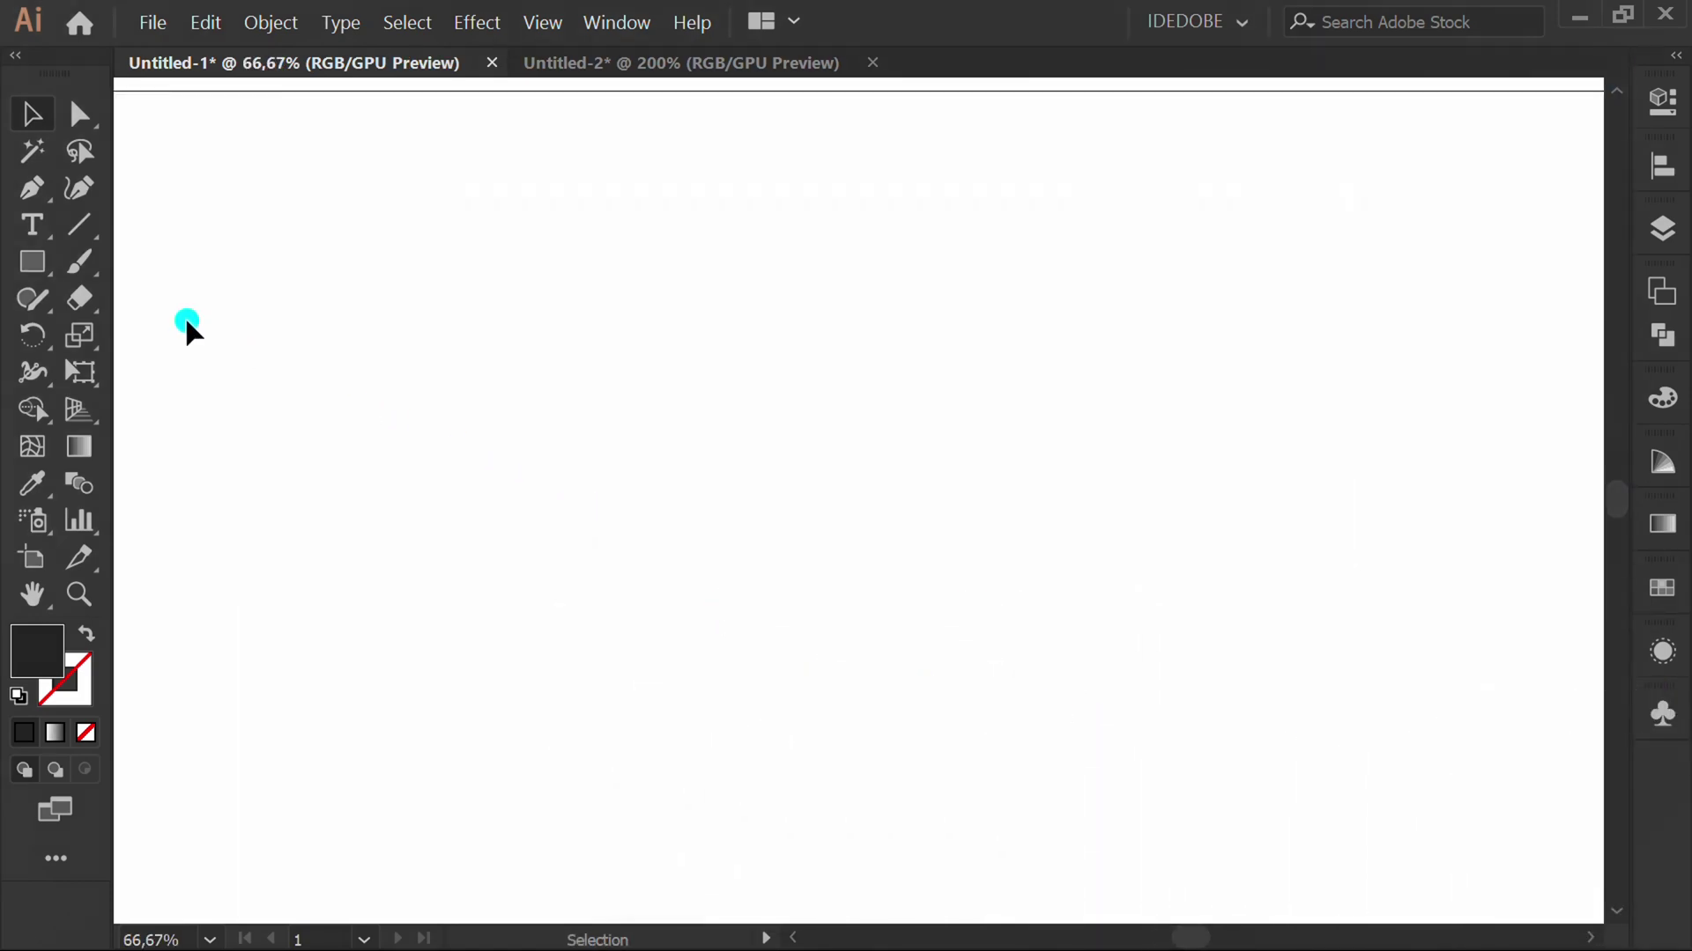
{"action": "left_click_drag", "start_coordinate": [30, 258], "coordinate": [143, 257]}
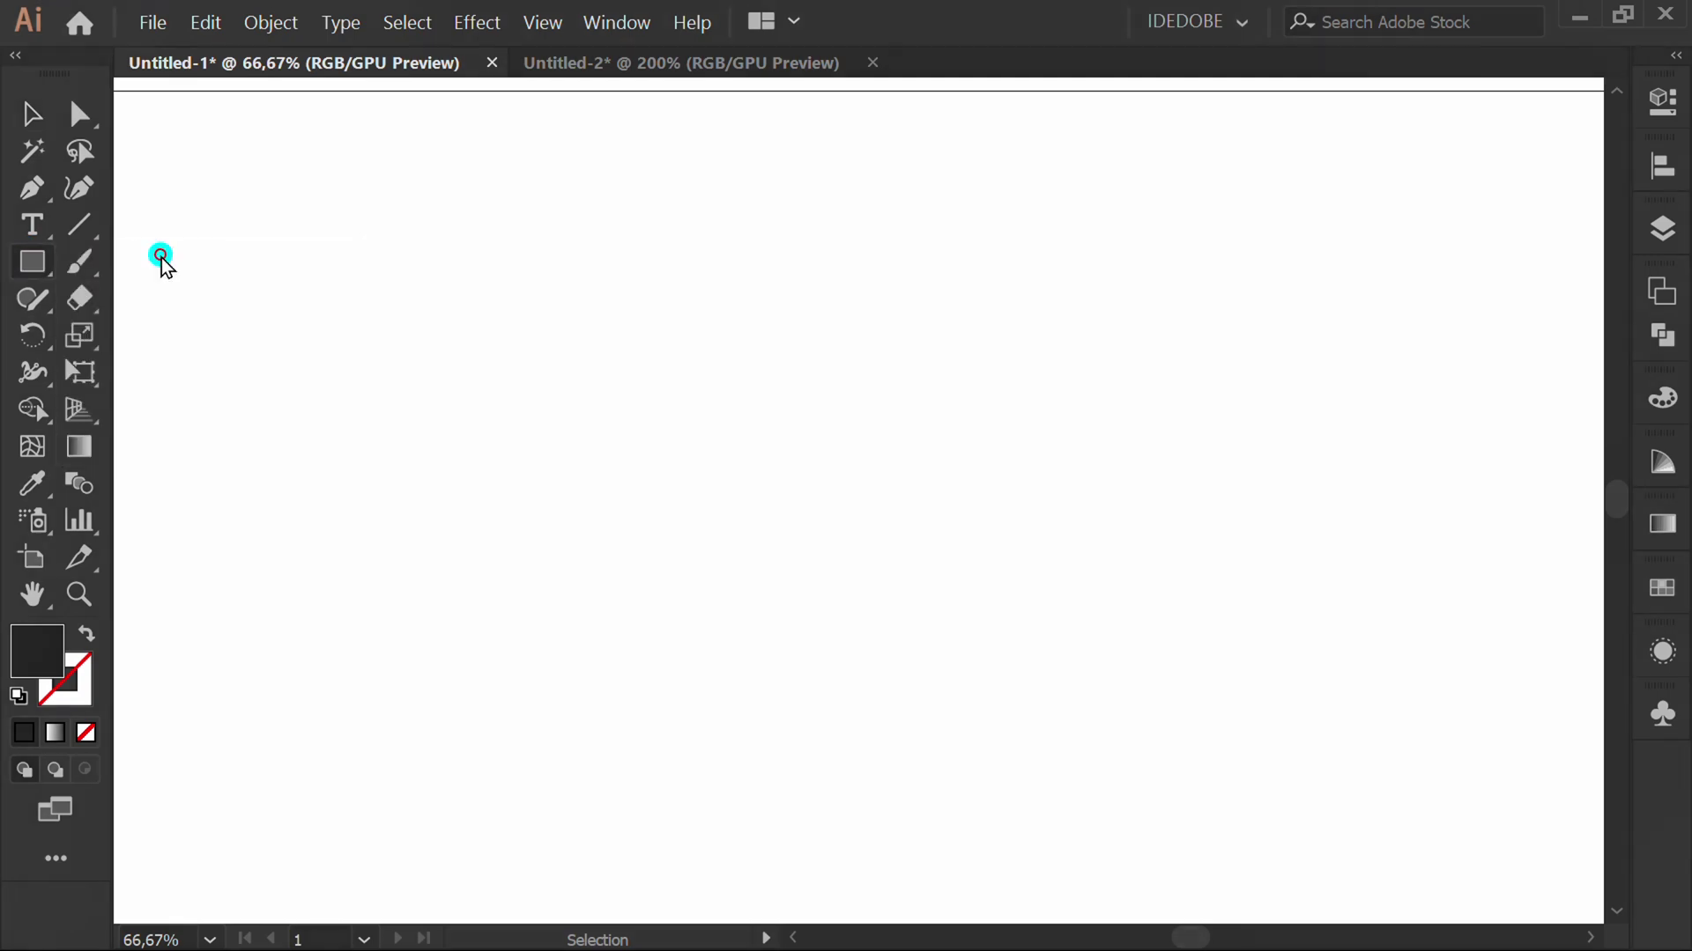
{"action": "left_click", "coordinate": [499, 398]}
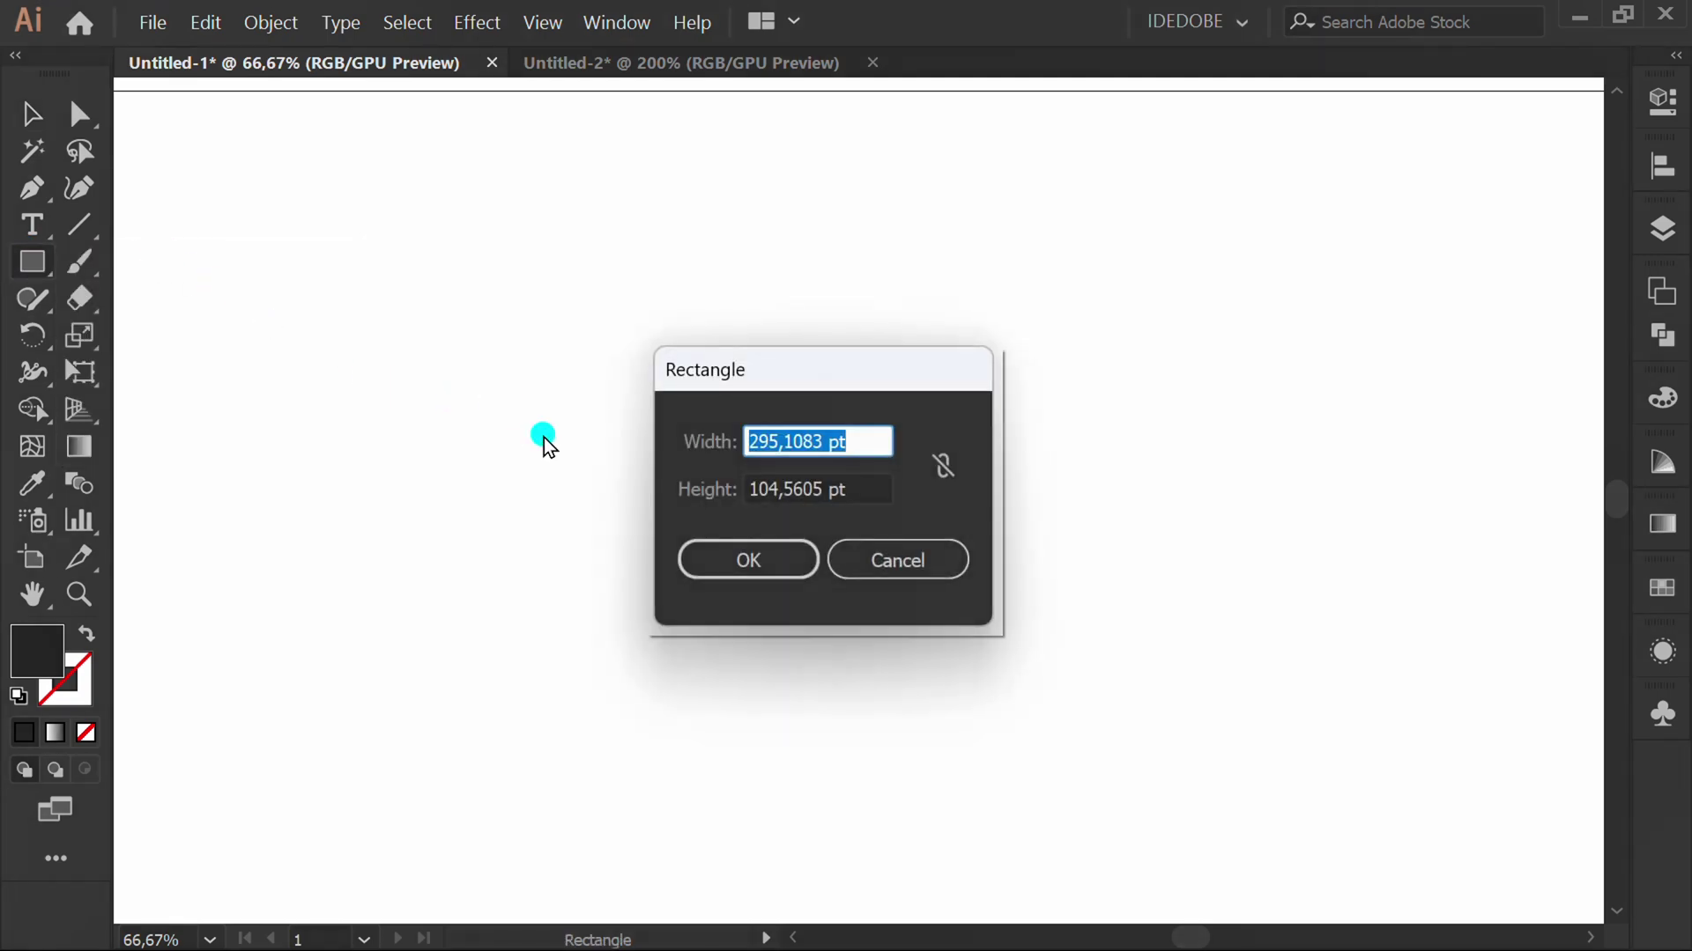
{"action": "type", "text": "100"}
{"action": "key", "text": "Tab"}
{"action": "type", "text": "100"}
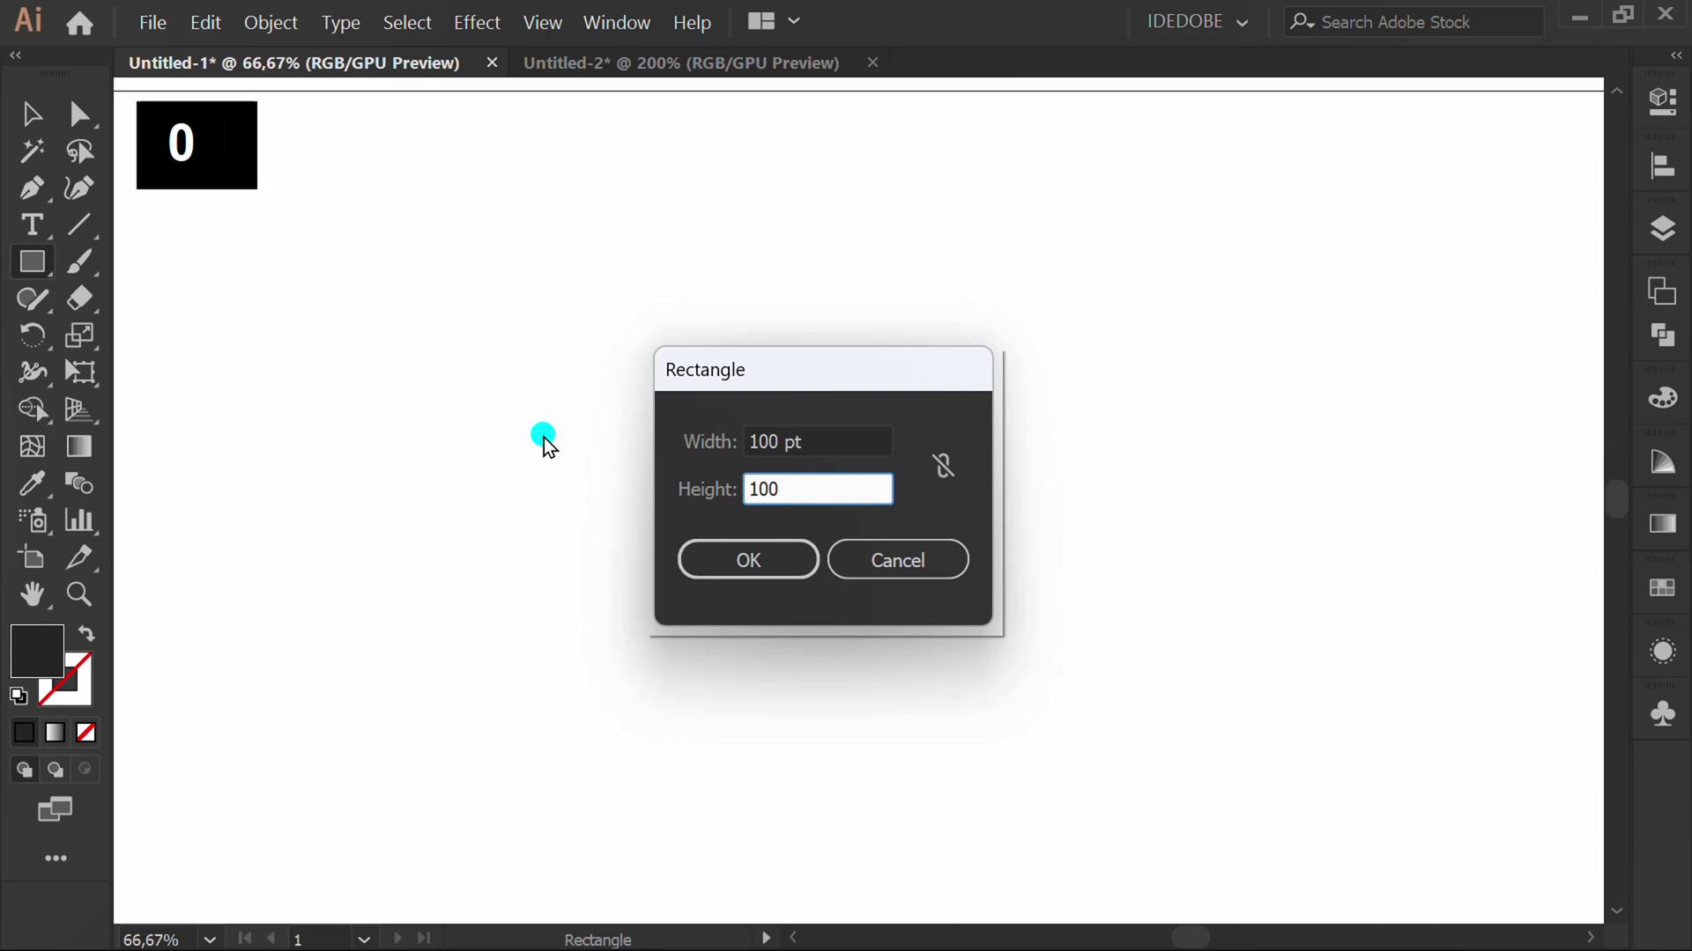
{"action": "left_click", "coordinate": [733, 571]}
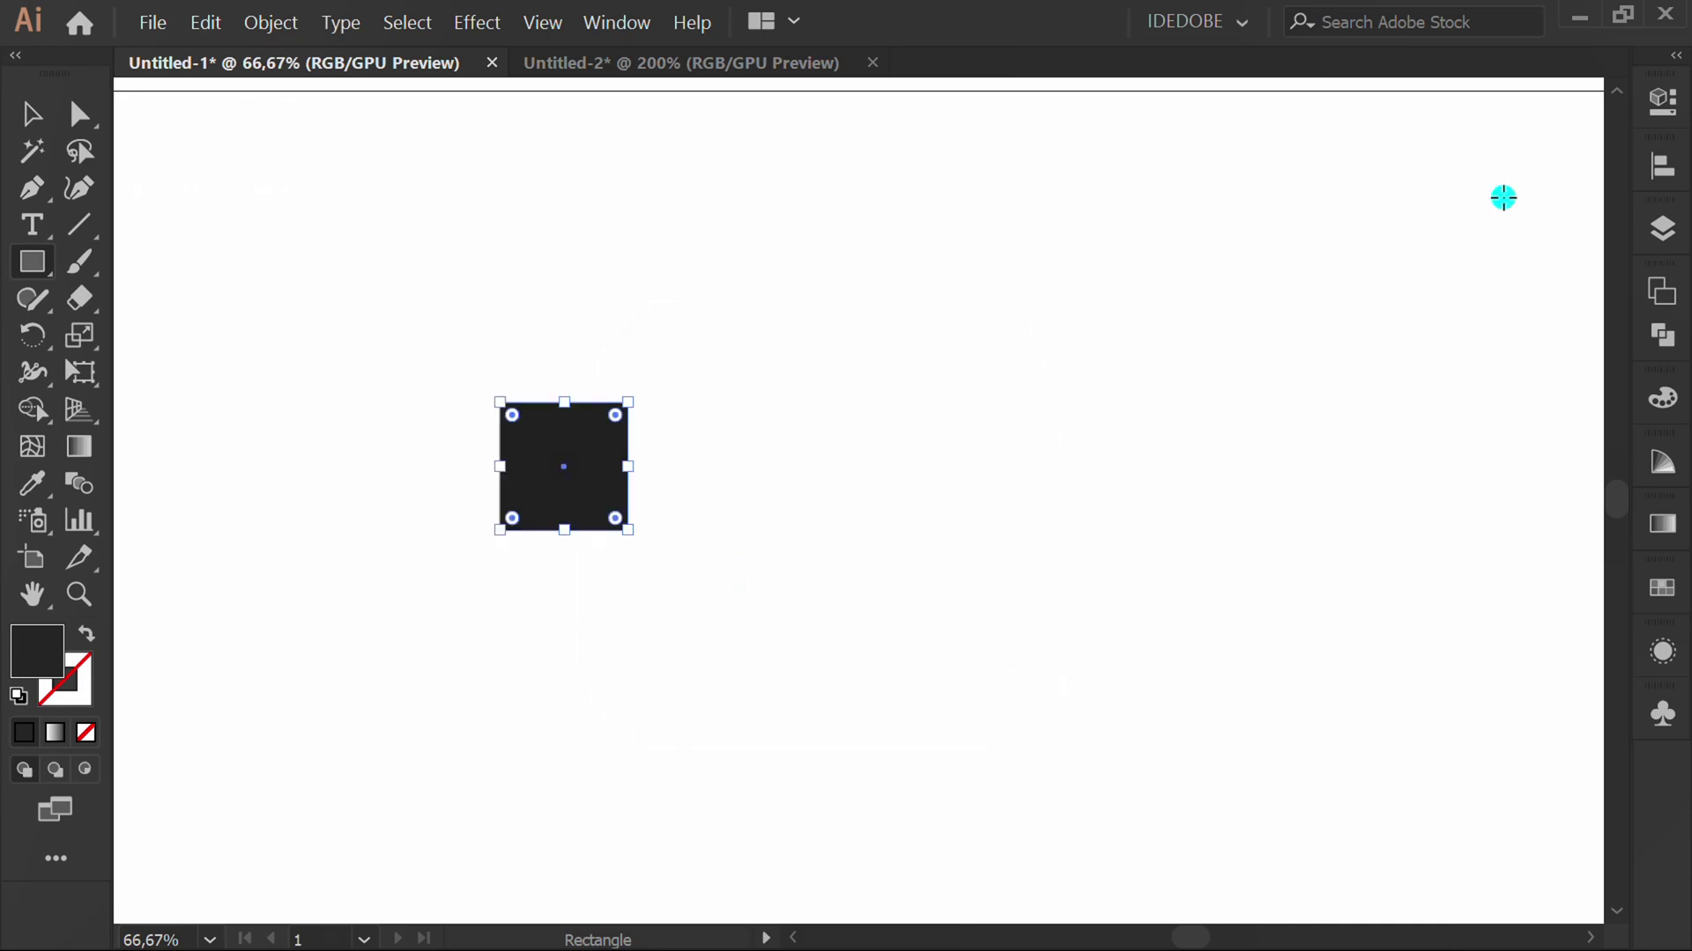
Fill the square green and zoom in on it.
{"action": "left_click", "coordinate": [1663, 99]}
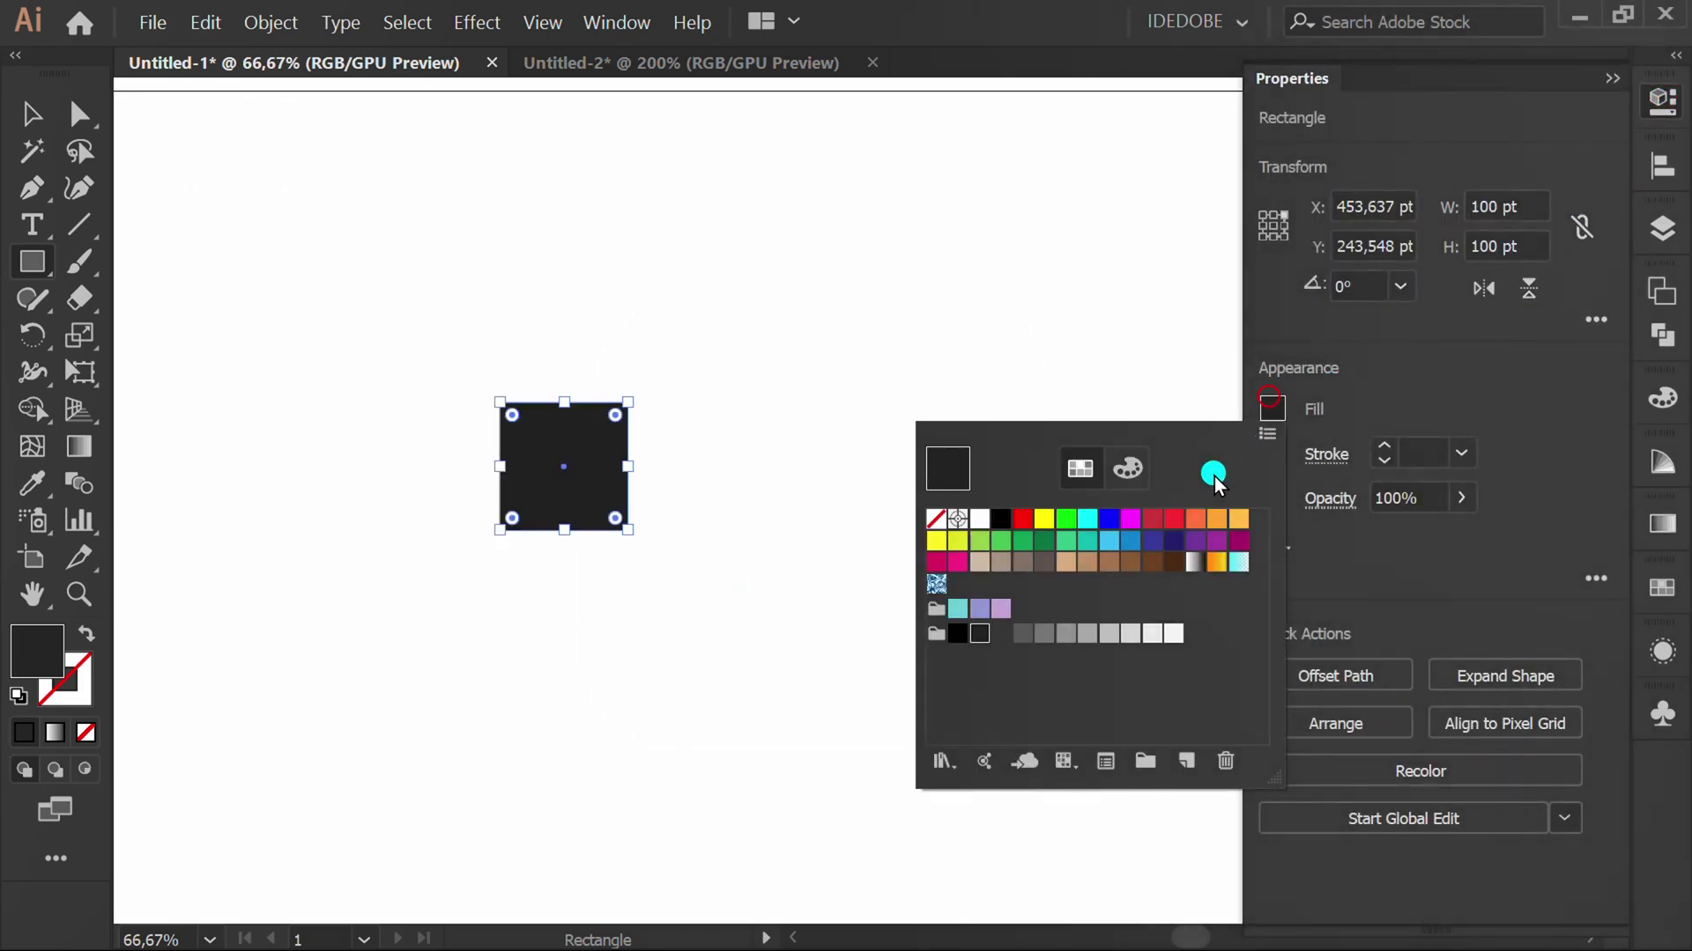
{"action": "left_click", "coordinate": [1272, 407]}
{"action": "left_click", "coordinate": [999, 541]}
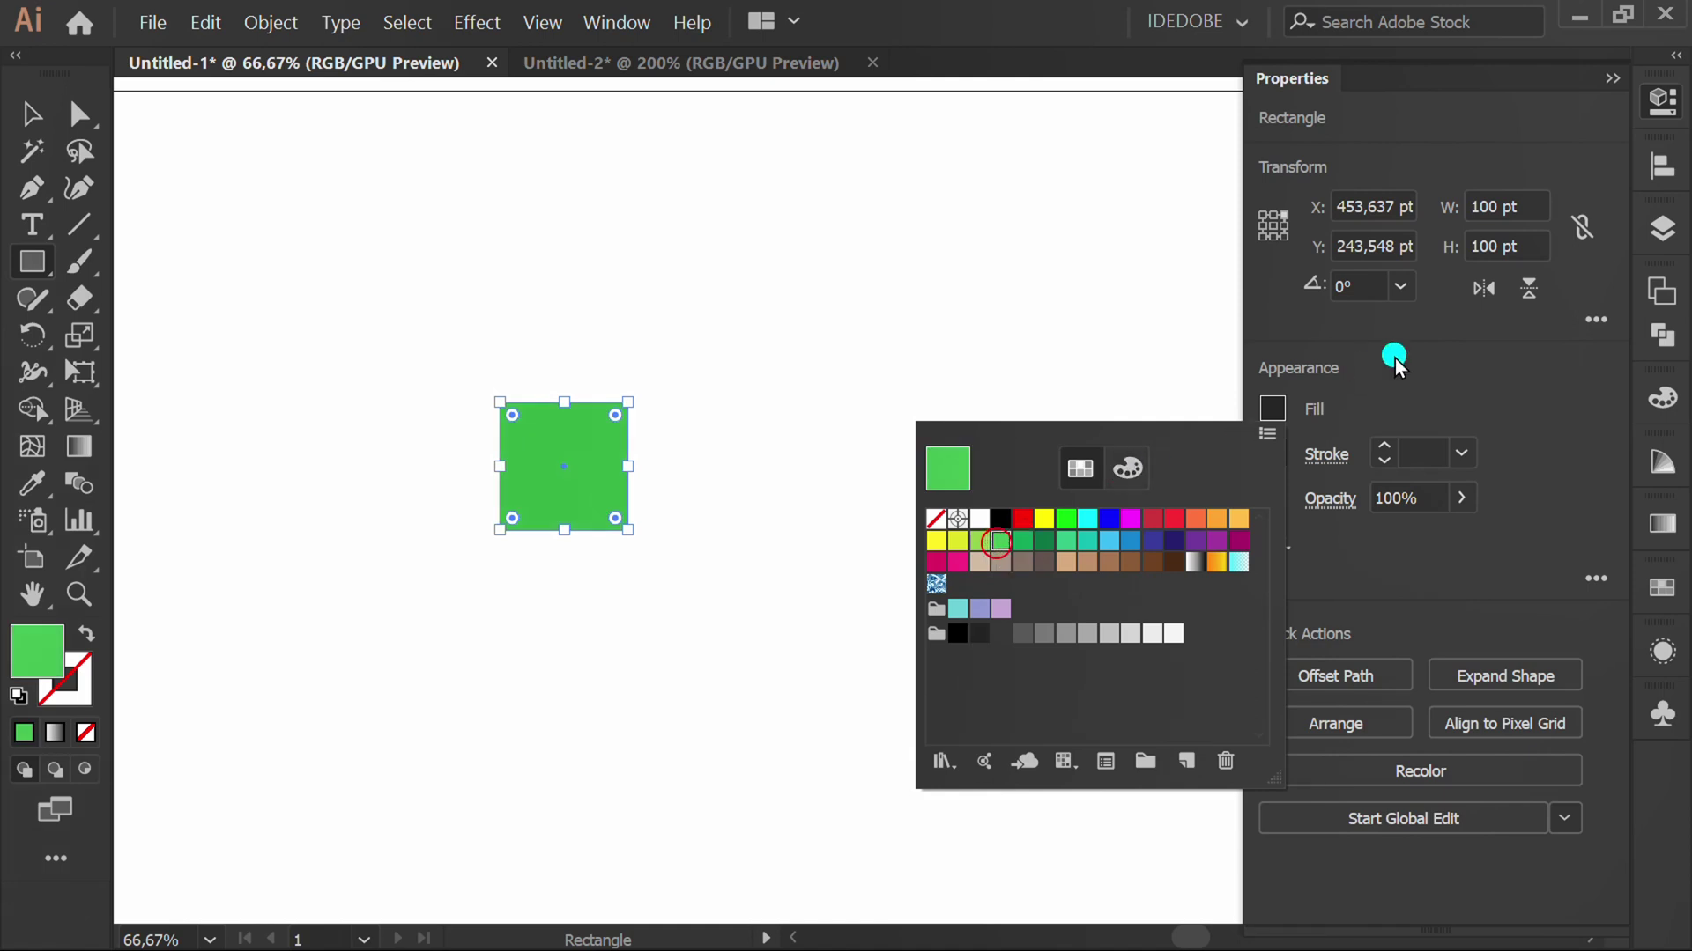
{"action": "left_click", "coordinate": [1430, 368]}
{"action": "left_click", "coordinate": [1612, 77]}
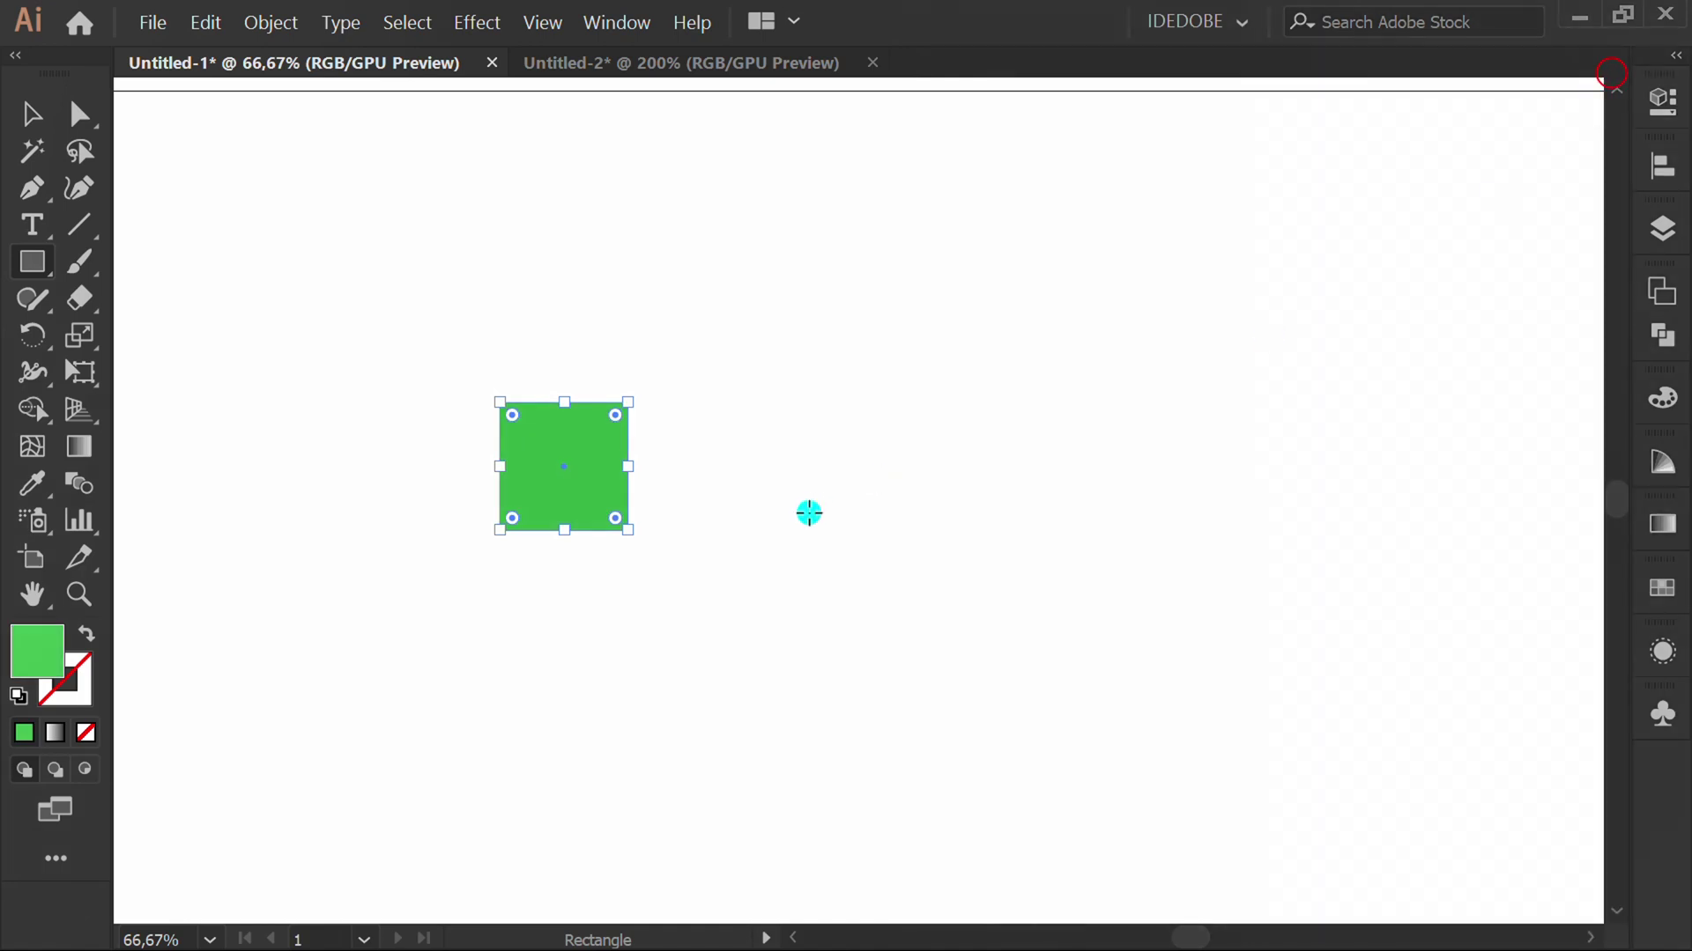
{"action": "scroll", "coordinate": [670, 476], "scroll_direction": "up", "scroll_amount": 3, "text": "alt"}
{"action": "left_click_drag", "start_coordinate": [673, 476], "coordinate": [788, 528]}
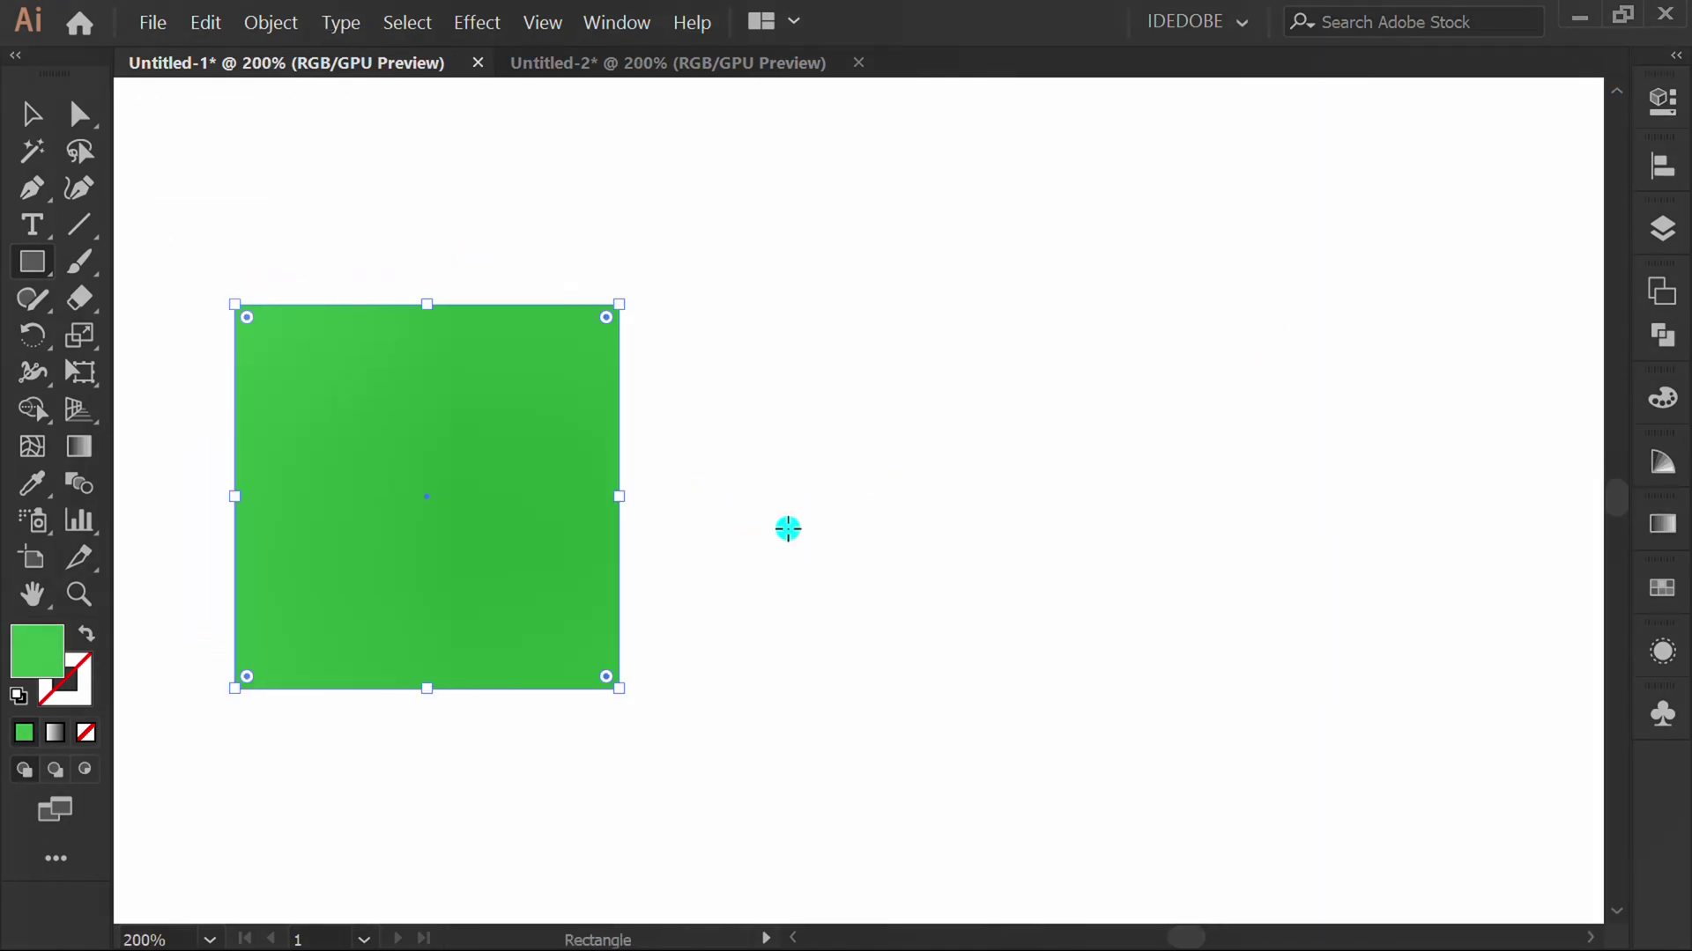
Apply 3D Extrude & Bevel with Preview on and rotate the box freely.
{"action": "left_click", "coordinate": [476, 23]}
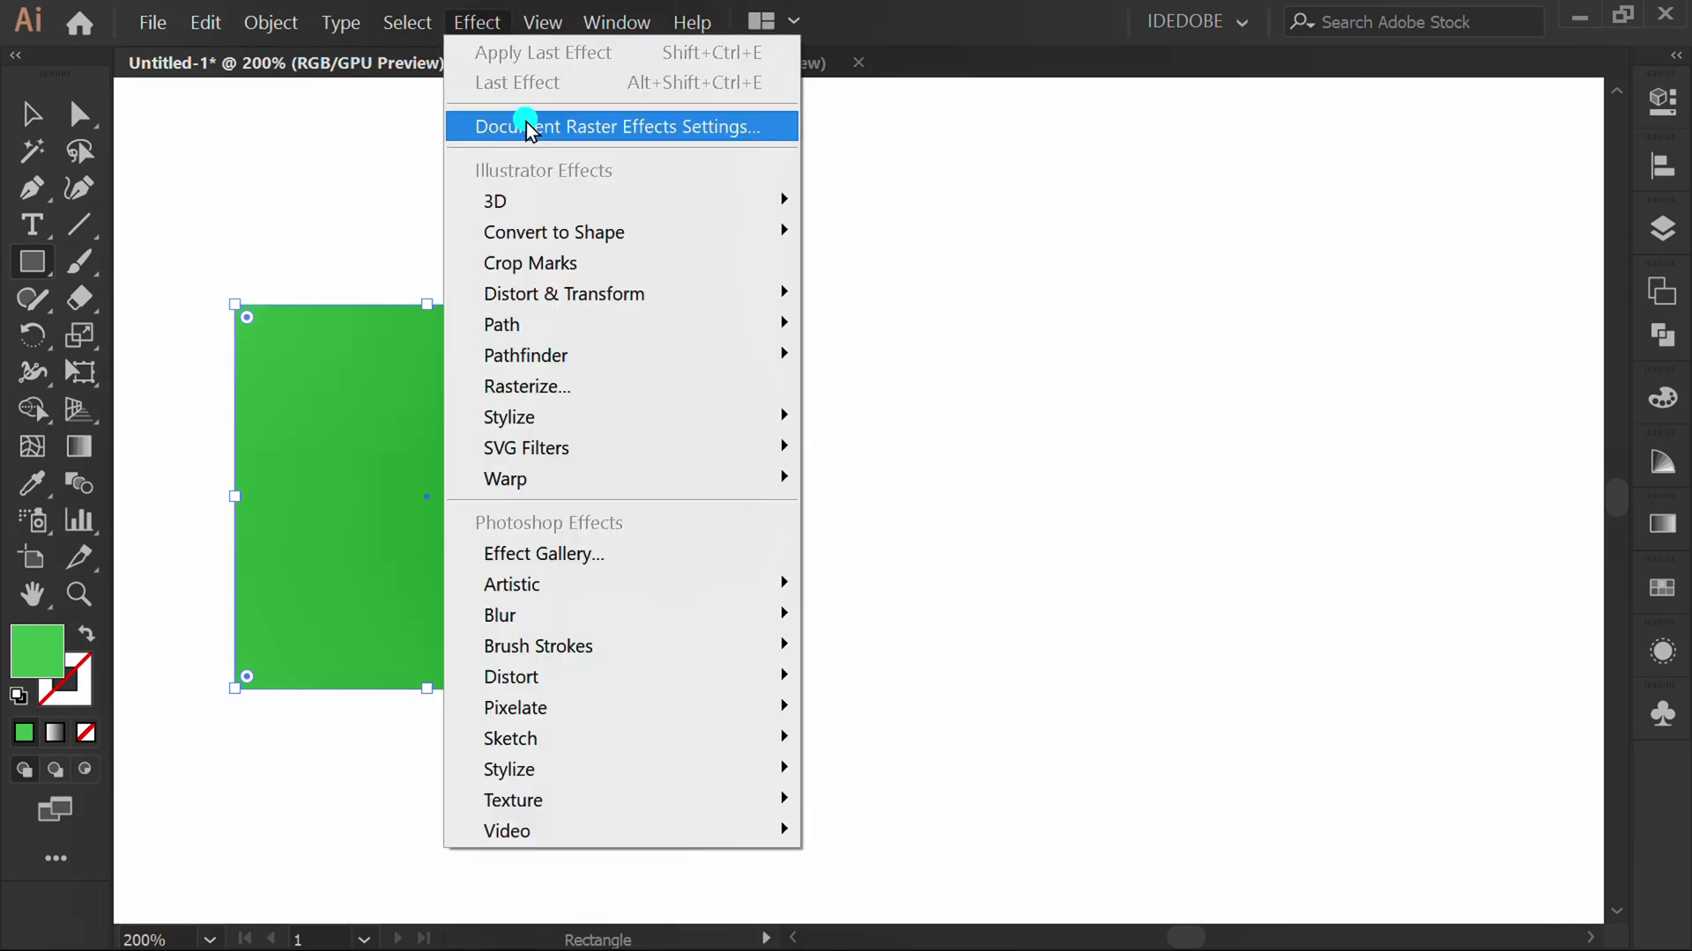
{"action": "mouse_move", "coordinate": [657, 216]}
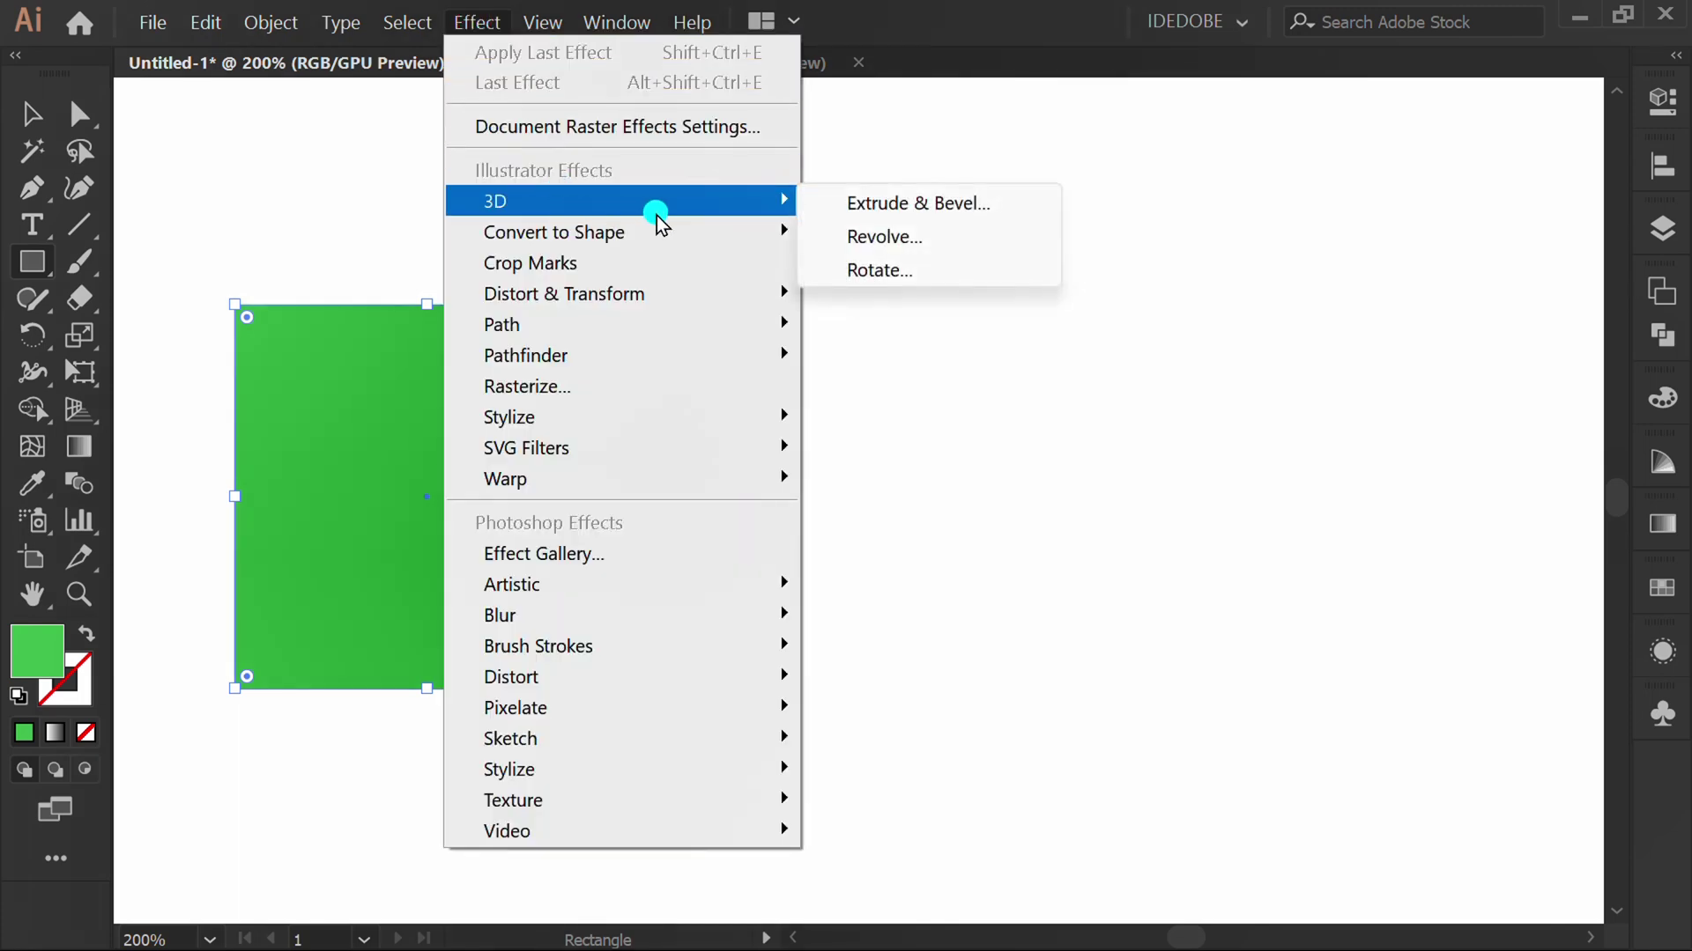
{"action": "left_click", "coordinate": [998, 204]}
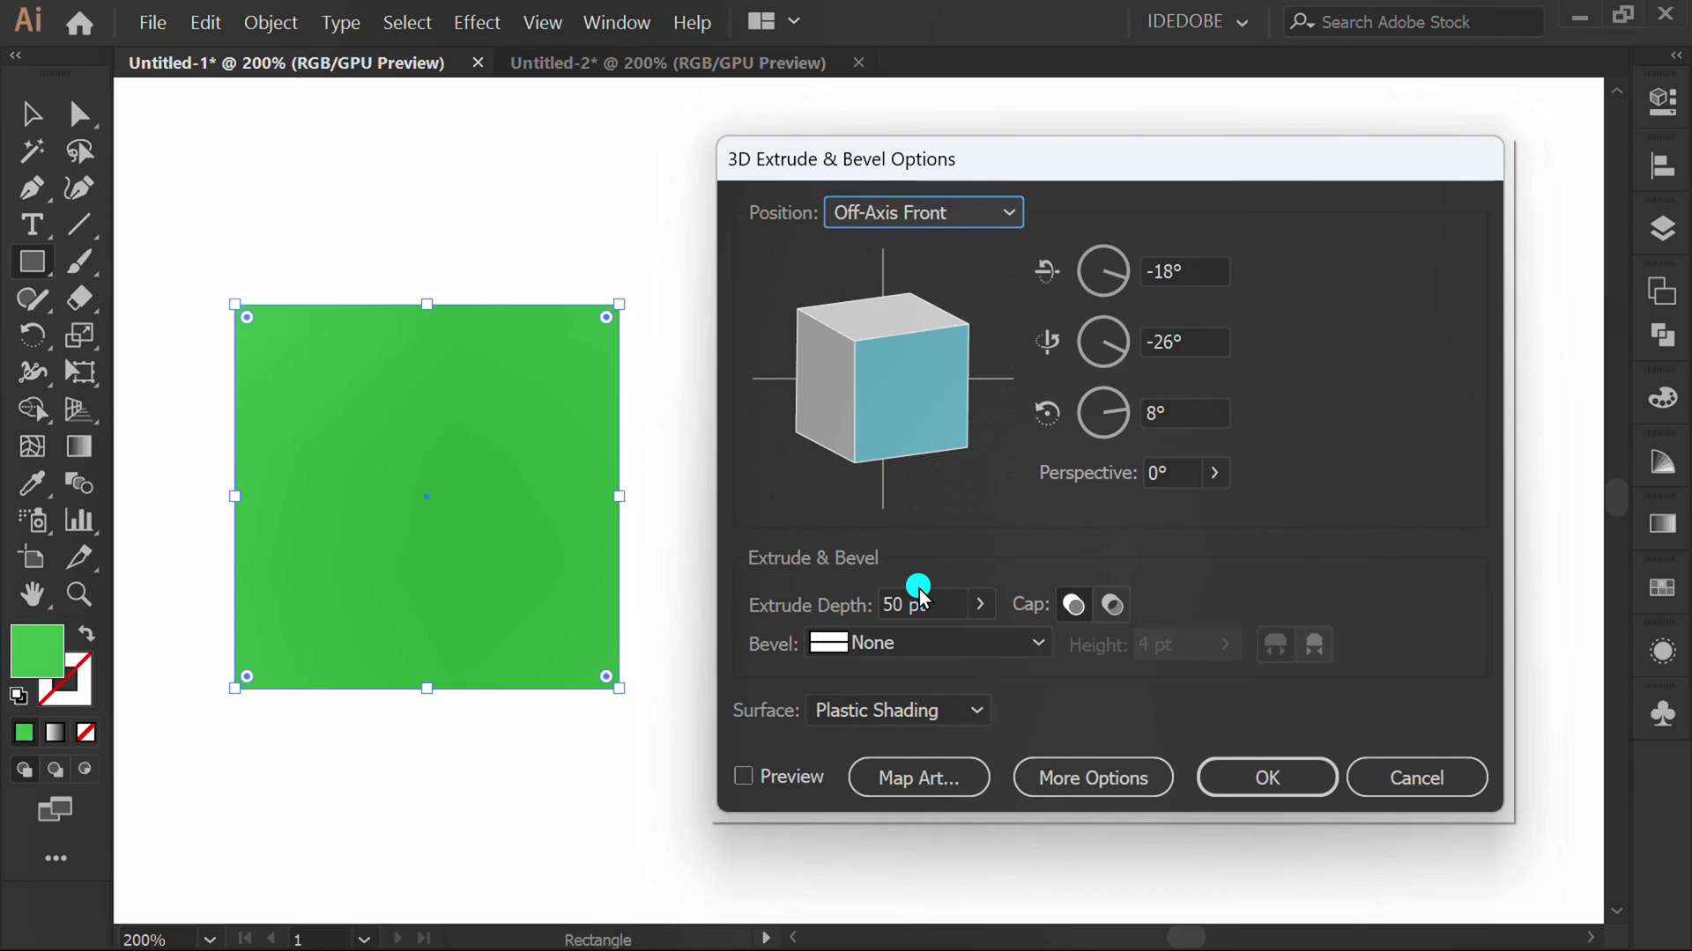
{"action": "left_click", "coordinate": [744, 777]}
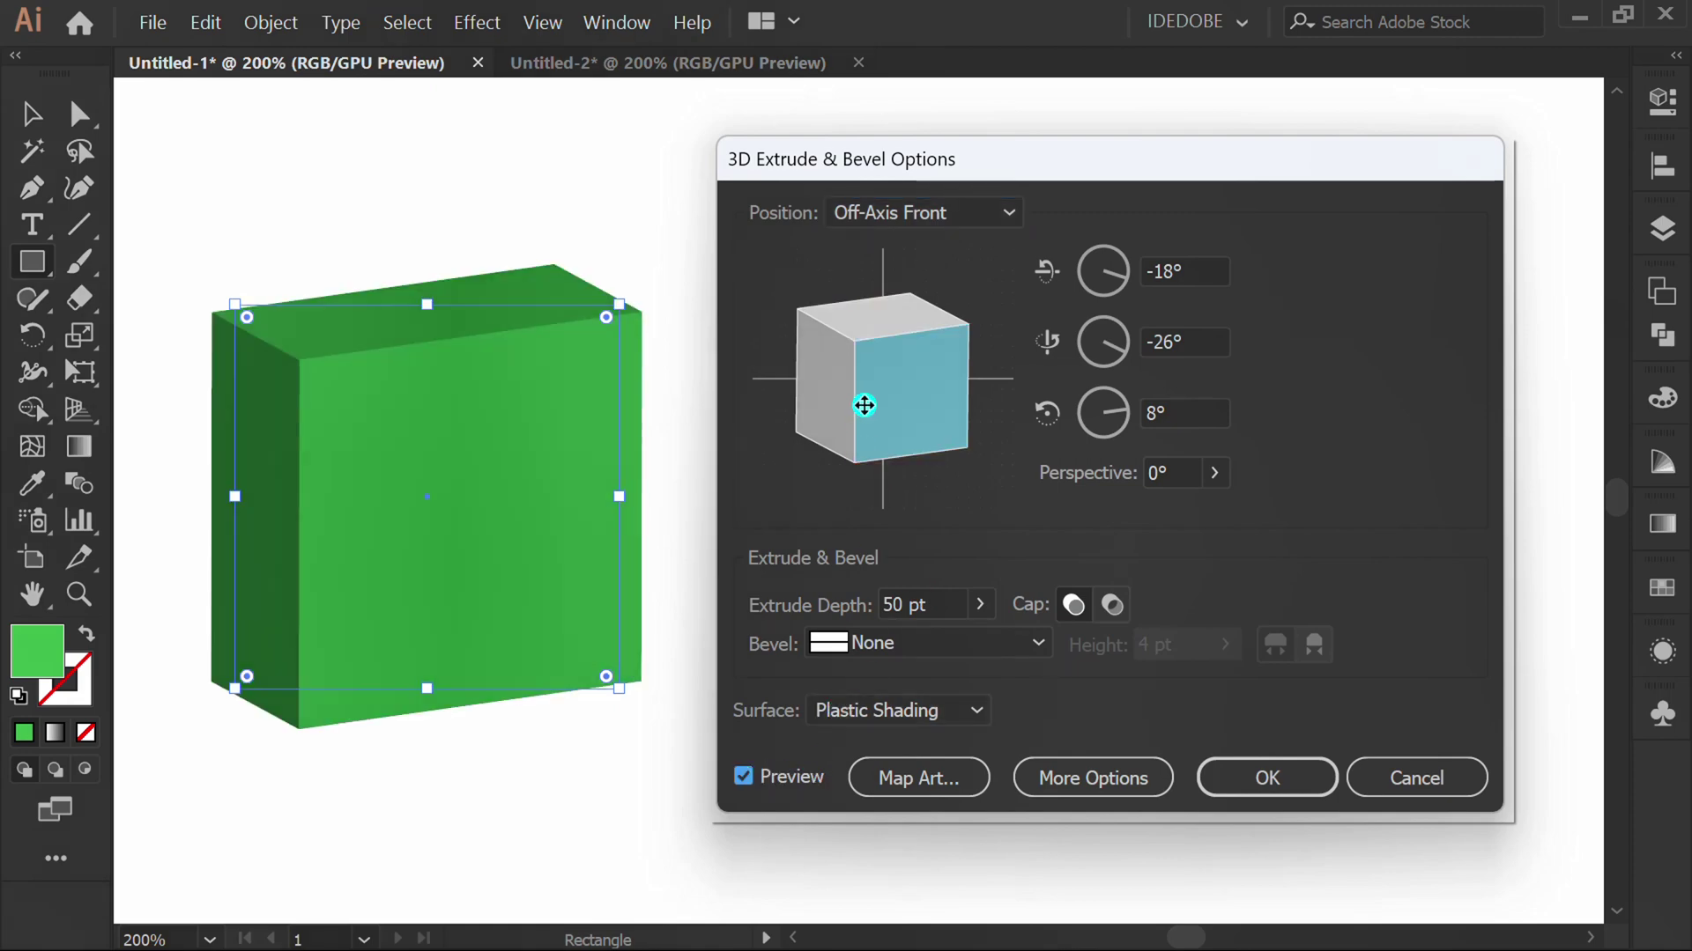
{"action": "left_click_drag", "start_coordinate": [864, 405], "coordinate": [947, 351]}
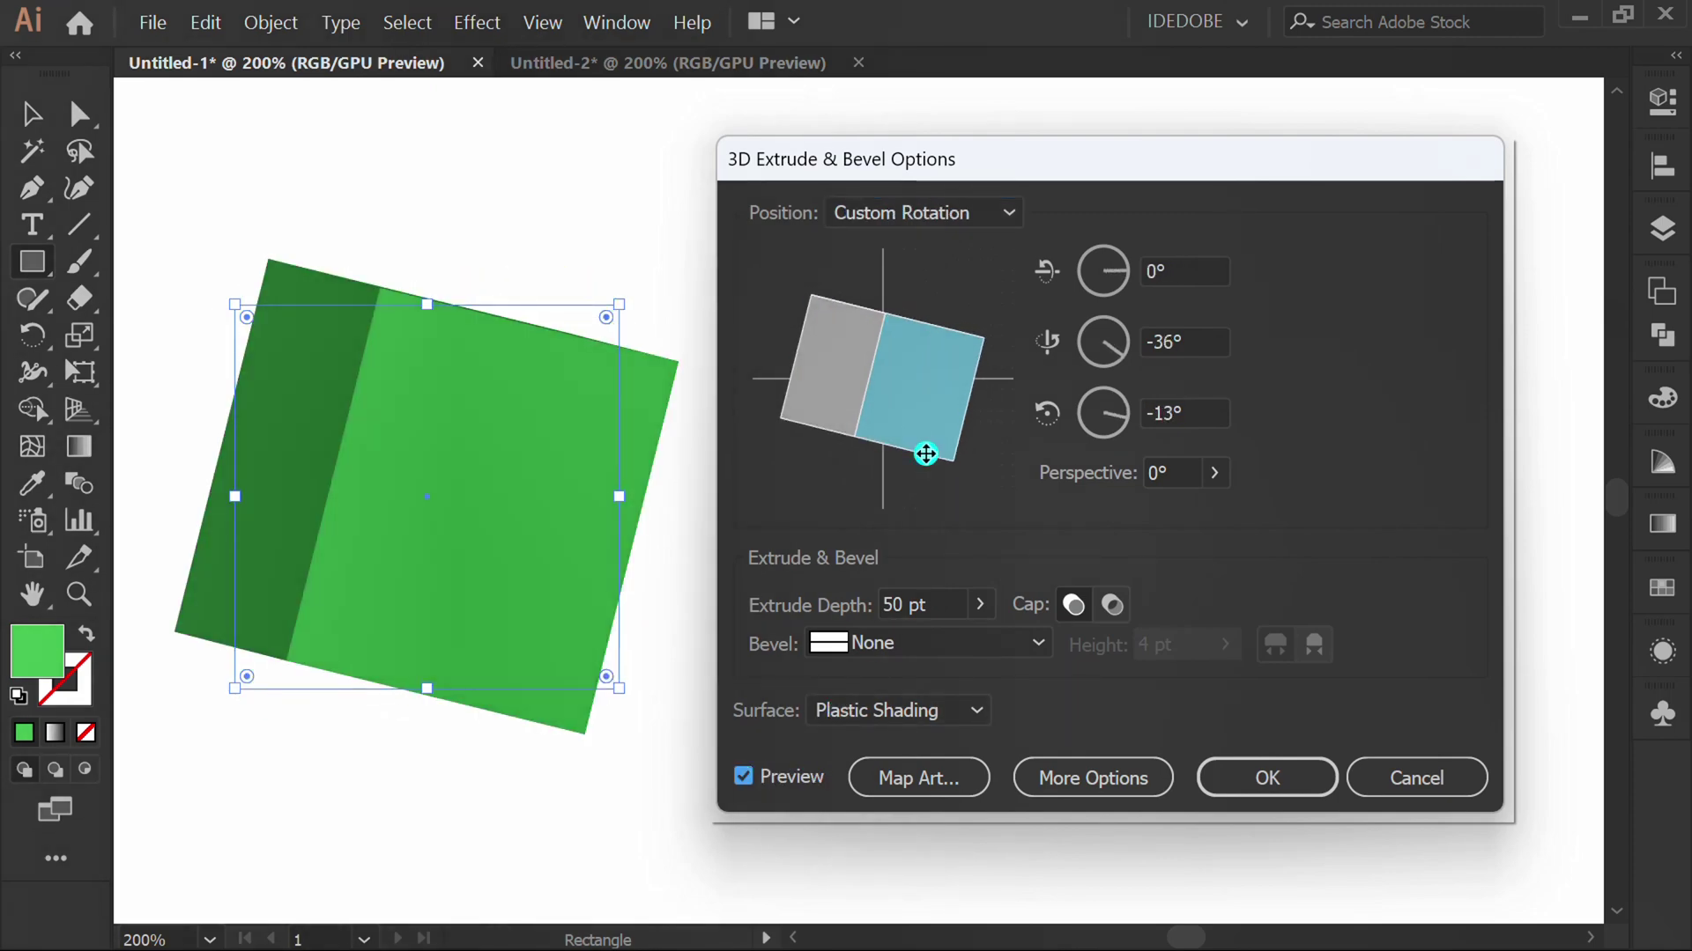
{"action": "left_click_drag", "start_coordinate": [925, 453], "coordinate": [951, 368]}
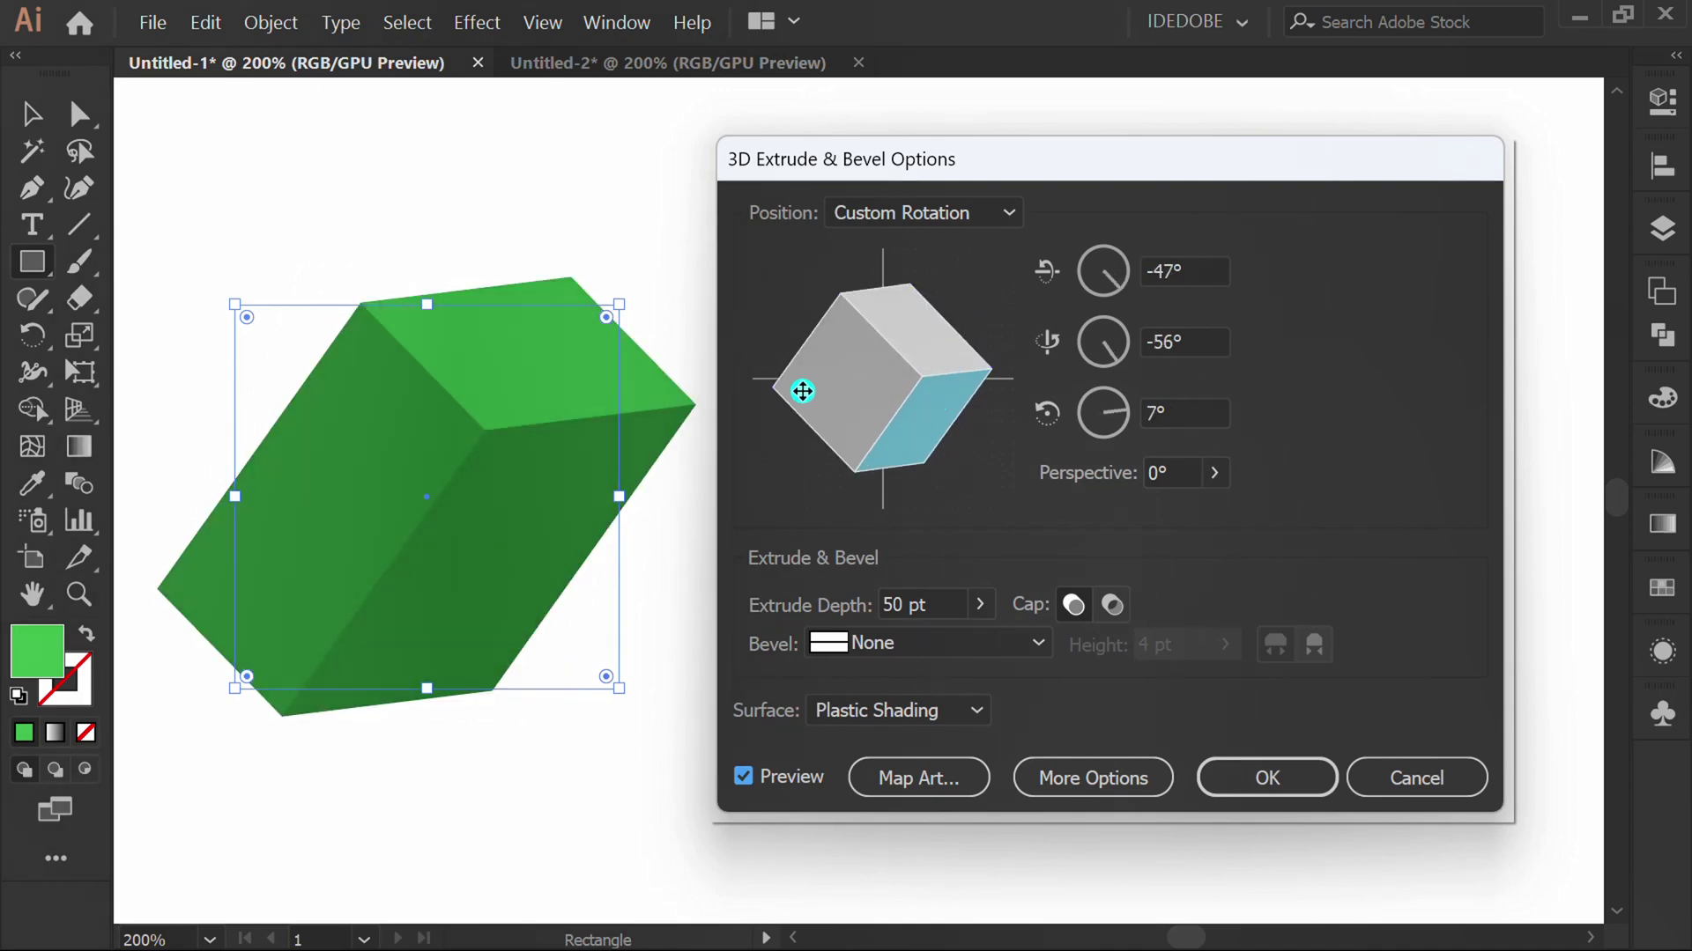
{"action": "left_click_drag", "start_coordinate": [802, 392], "coordinate": [796, 367]}
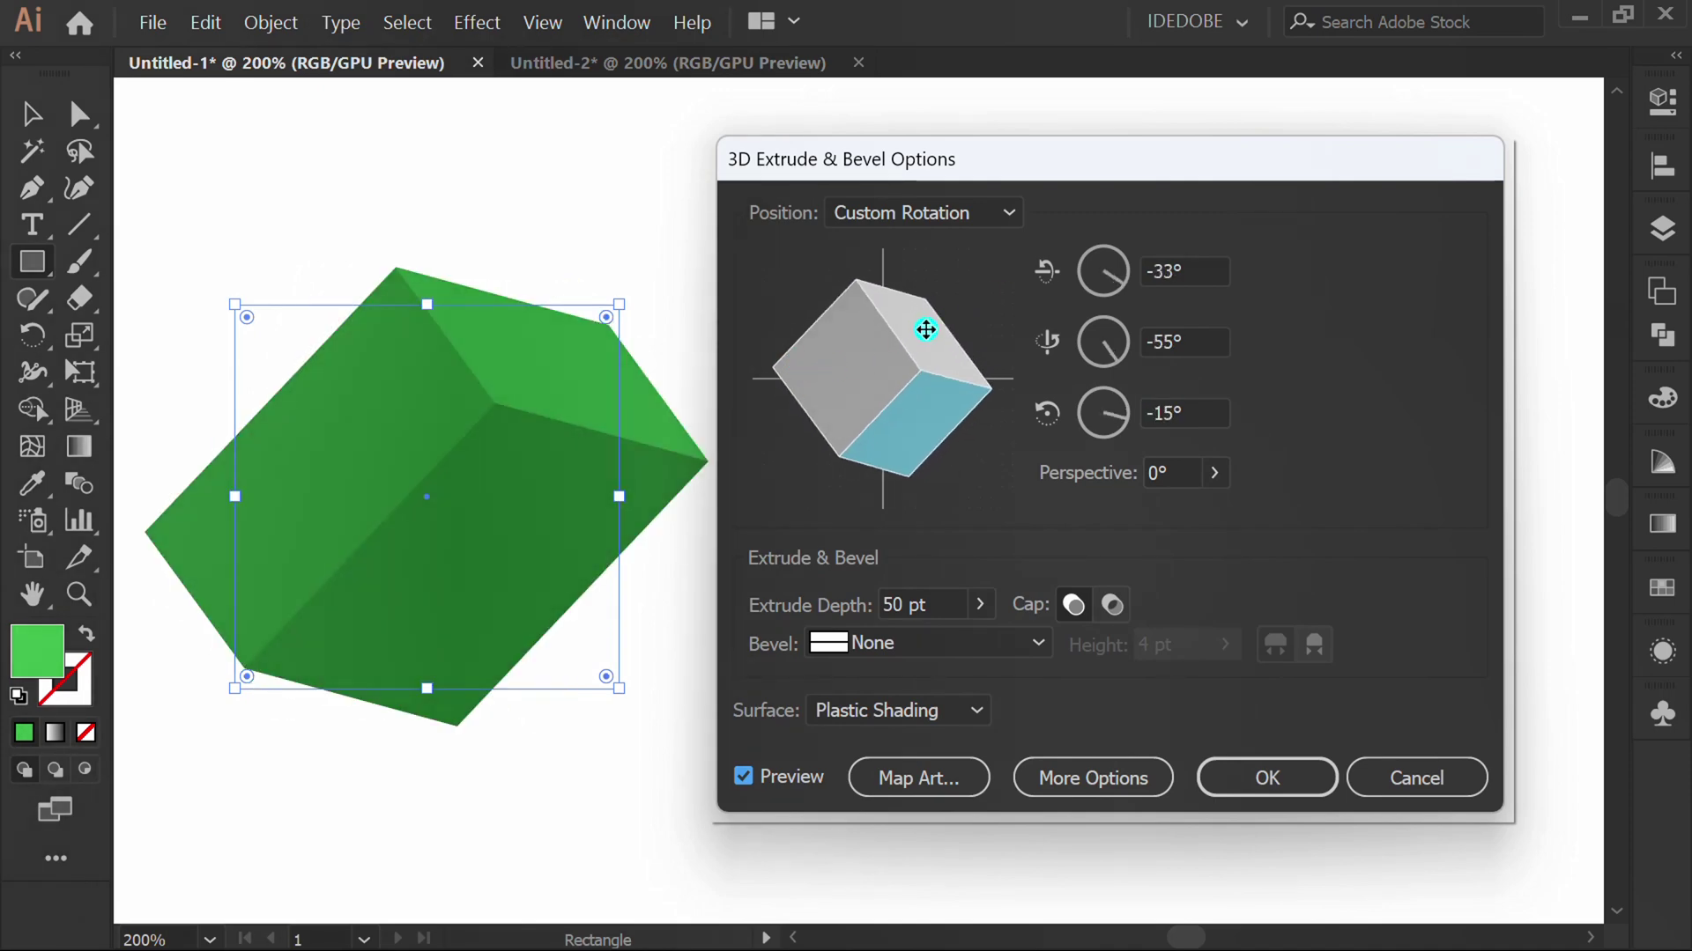
{"action": "left_click_drag", "start_coordinate": [925, 330], "coordinate": [936, 355]}
Set the rotation angles to -40°, -50° and -20°, then go to Map Art.
{"action": "left_click", "coordinate": [1187, 342]}
{"action": "key", "text": "Down"}
{"action": "key", "text": "Down"}
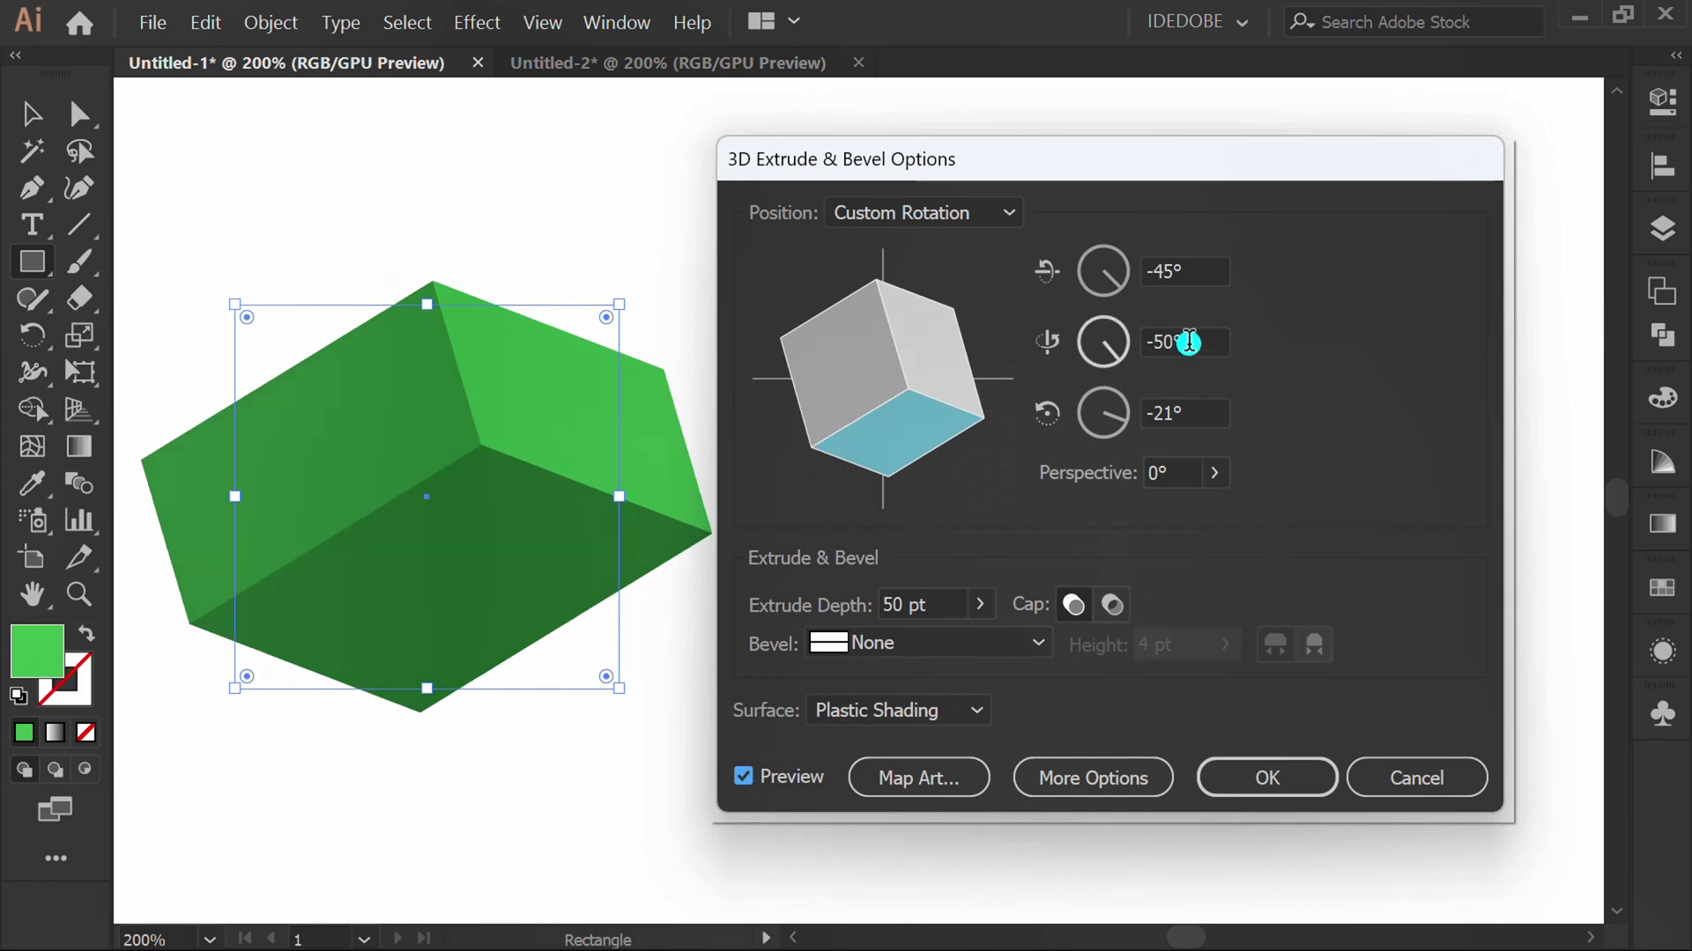
{"action": "left_click", "coordinate": [1199, 273]}
{"action": "key", "text": "Up"}
{"action": "key", "text": "Up"}
{"action": "key", "text": "Up"}
{"action": "key", "text": "Up"}
{"action": "key", "text": "Up"}
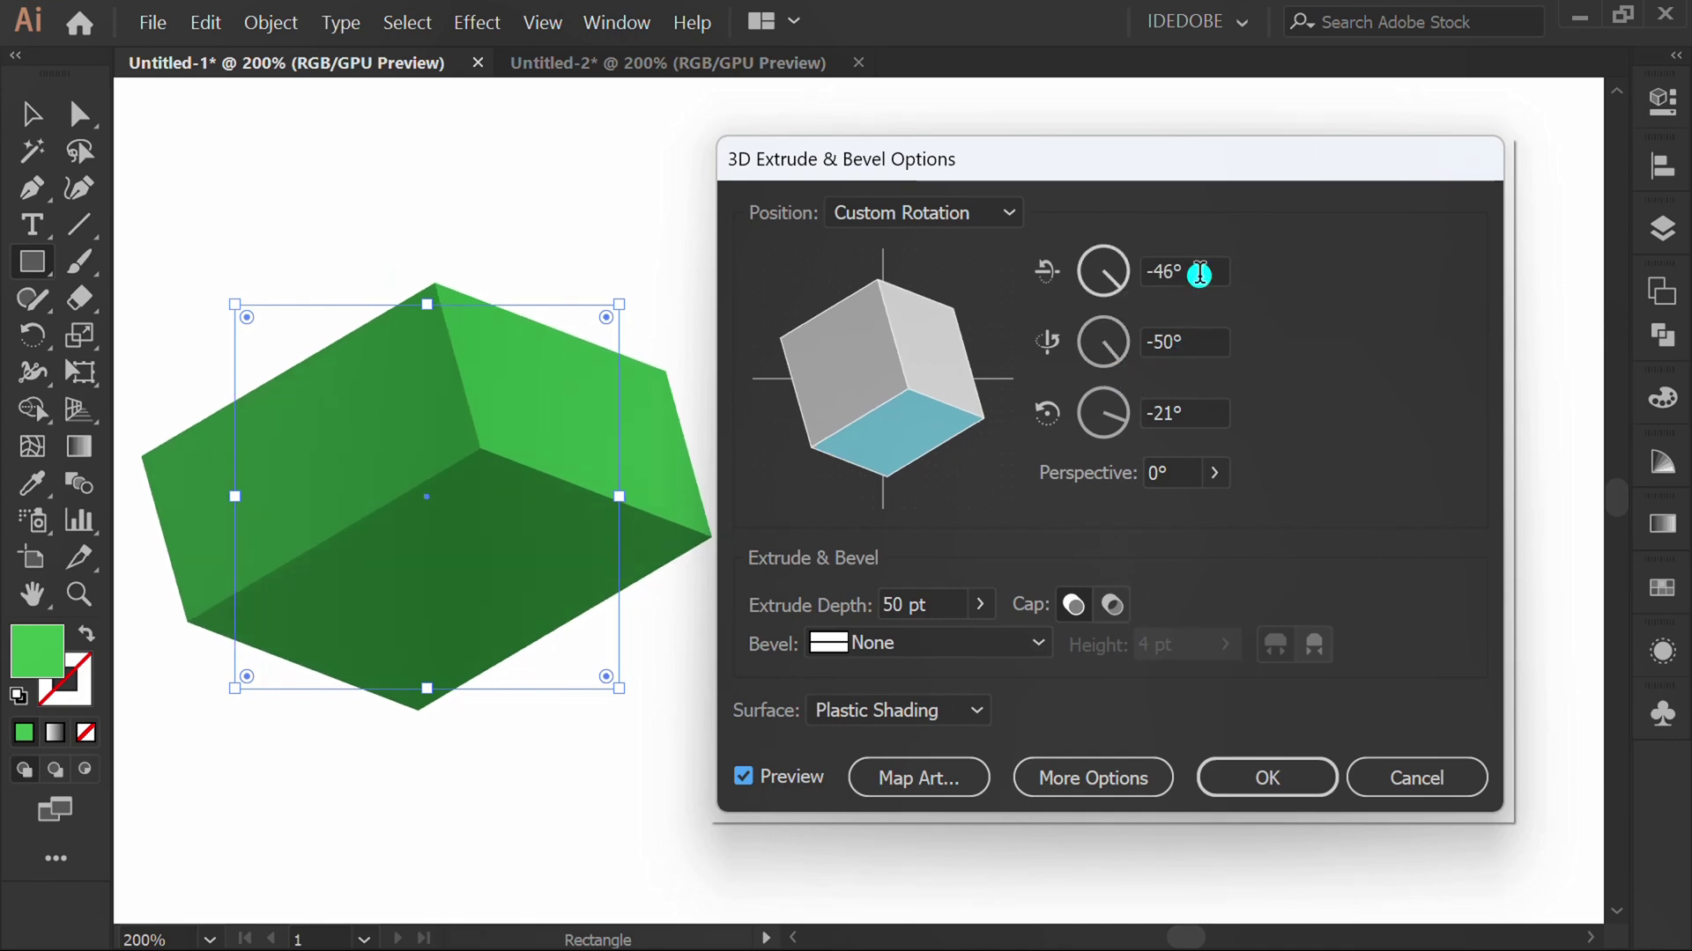
{"action": "left_click", "coordinate": [1207, 409]}
{"action": "key", "text": "Up"}
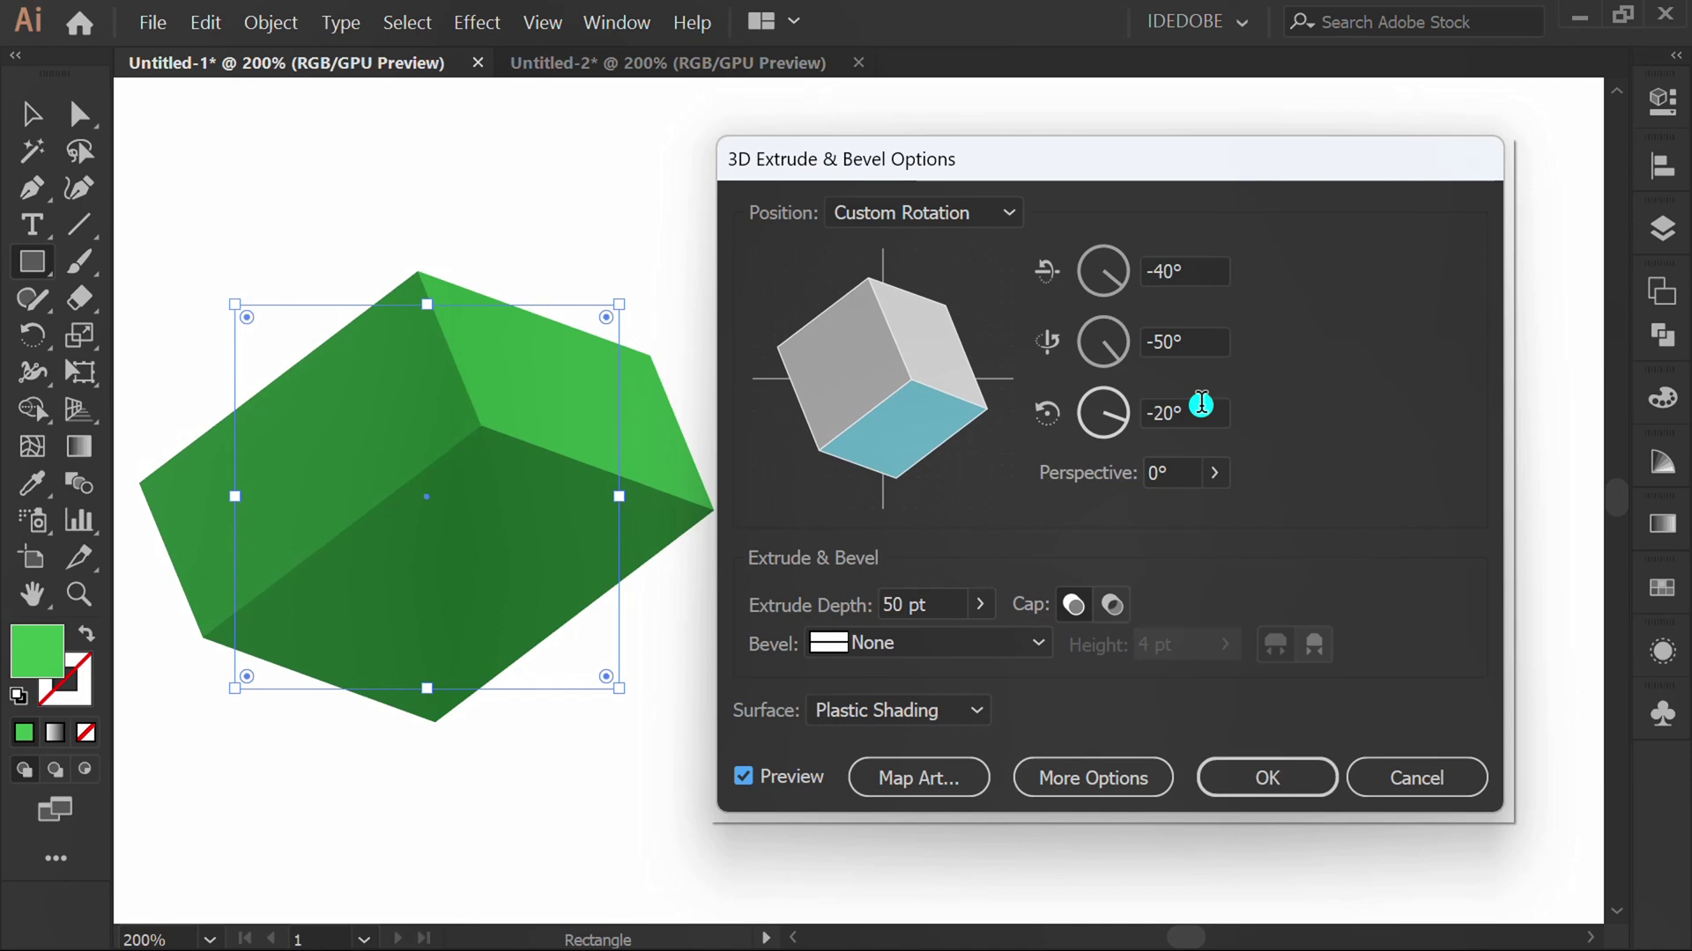
{"action": "left_click", "coordinate": [916, 777]}
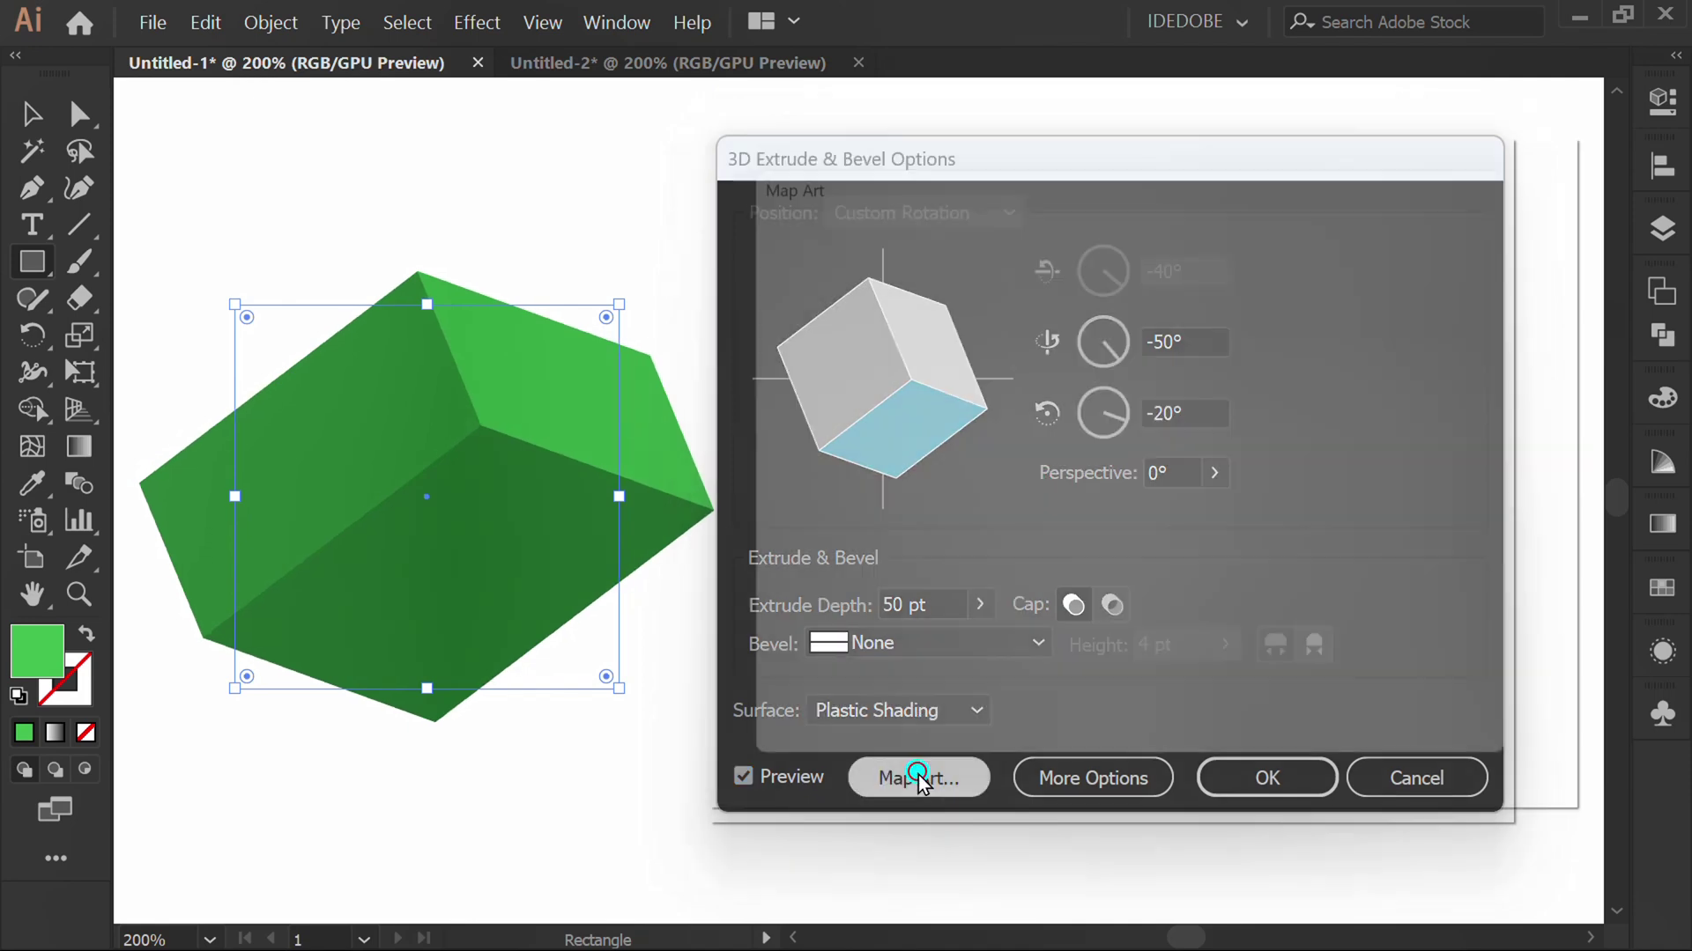
Go to surface 5 of 6 and map New Symbol (The More) onto it.
{"action": "left_click_drag", "start_coordinate": [1059, 163], "coordinate": [1050, 148]}
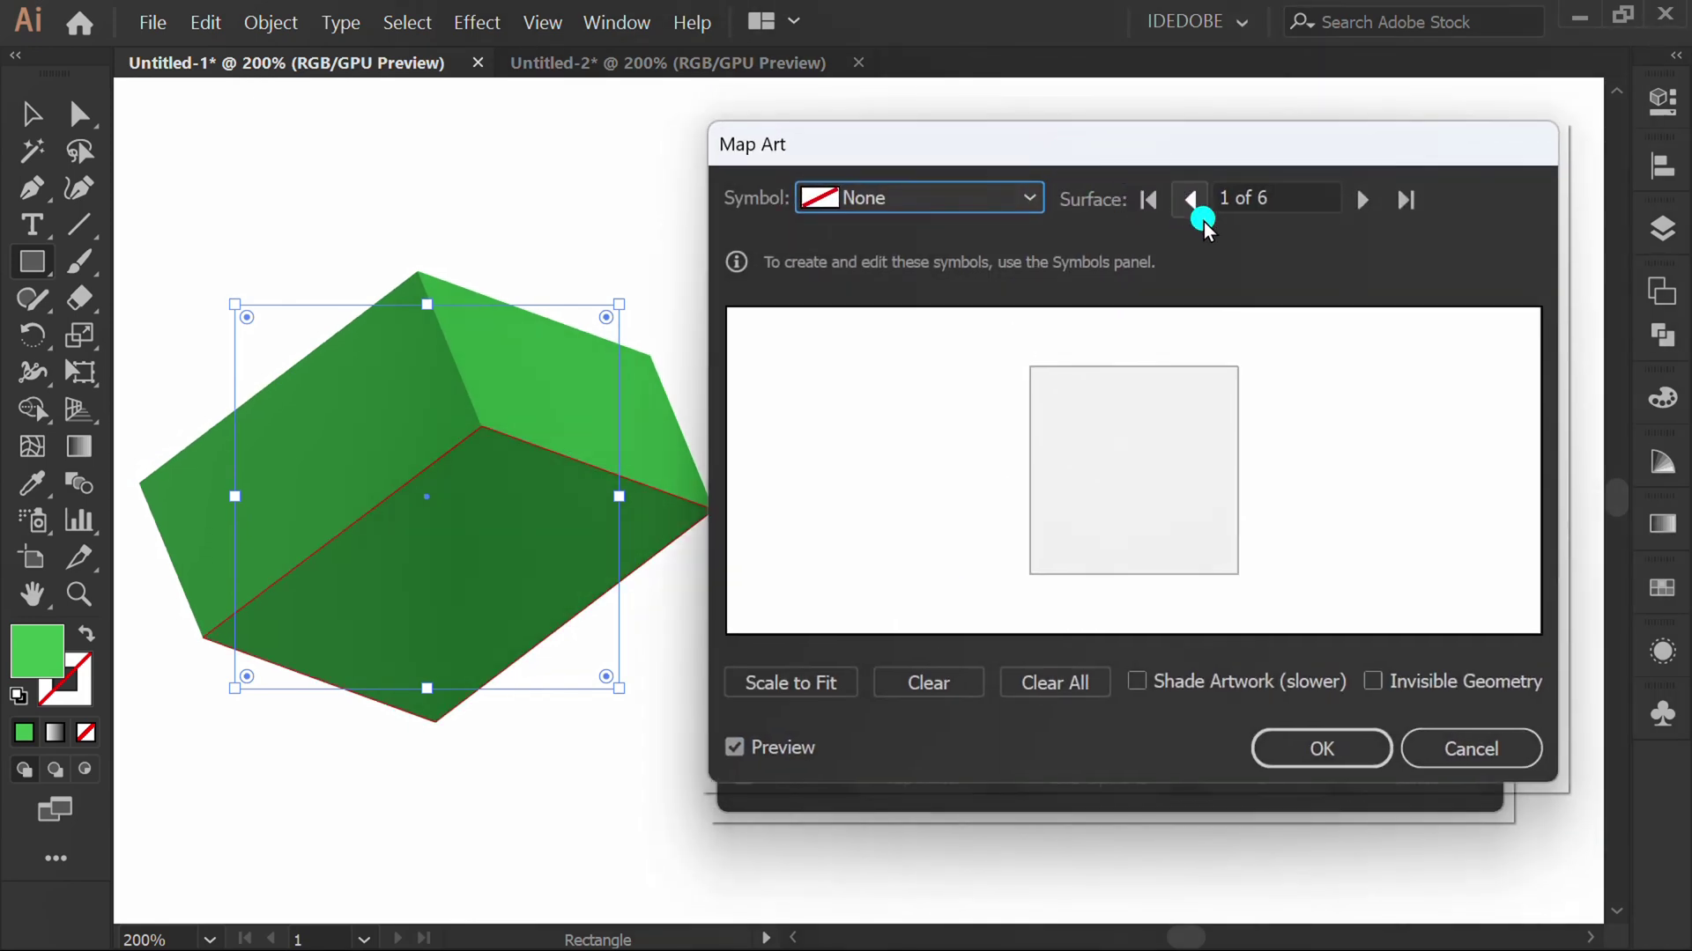
{"action": "left_click", "coordinate": [1361, 201]}
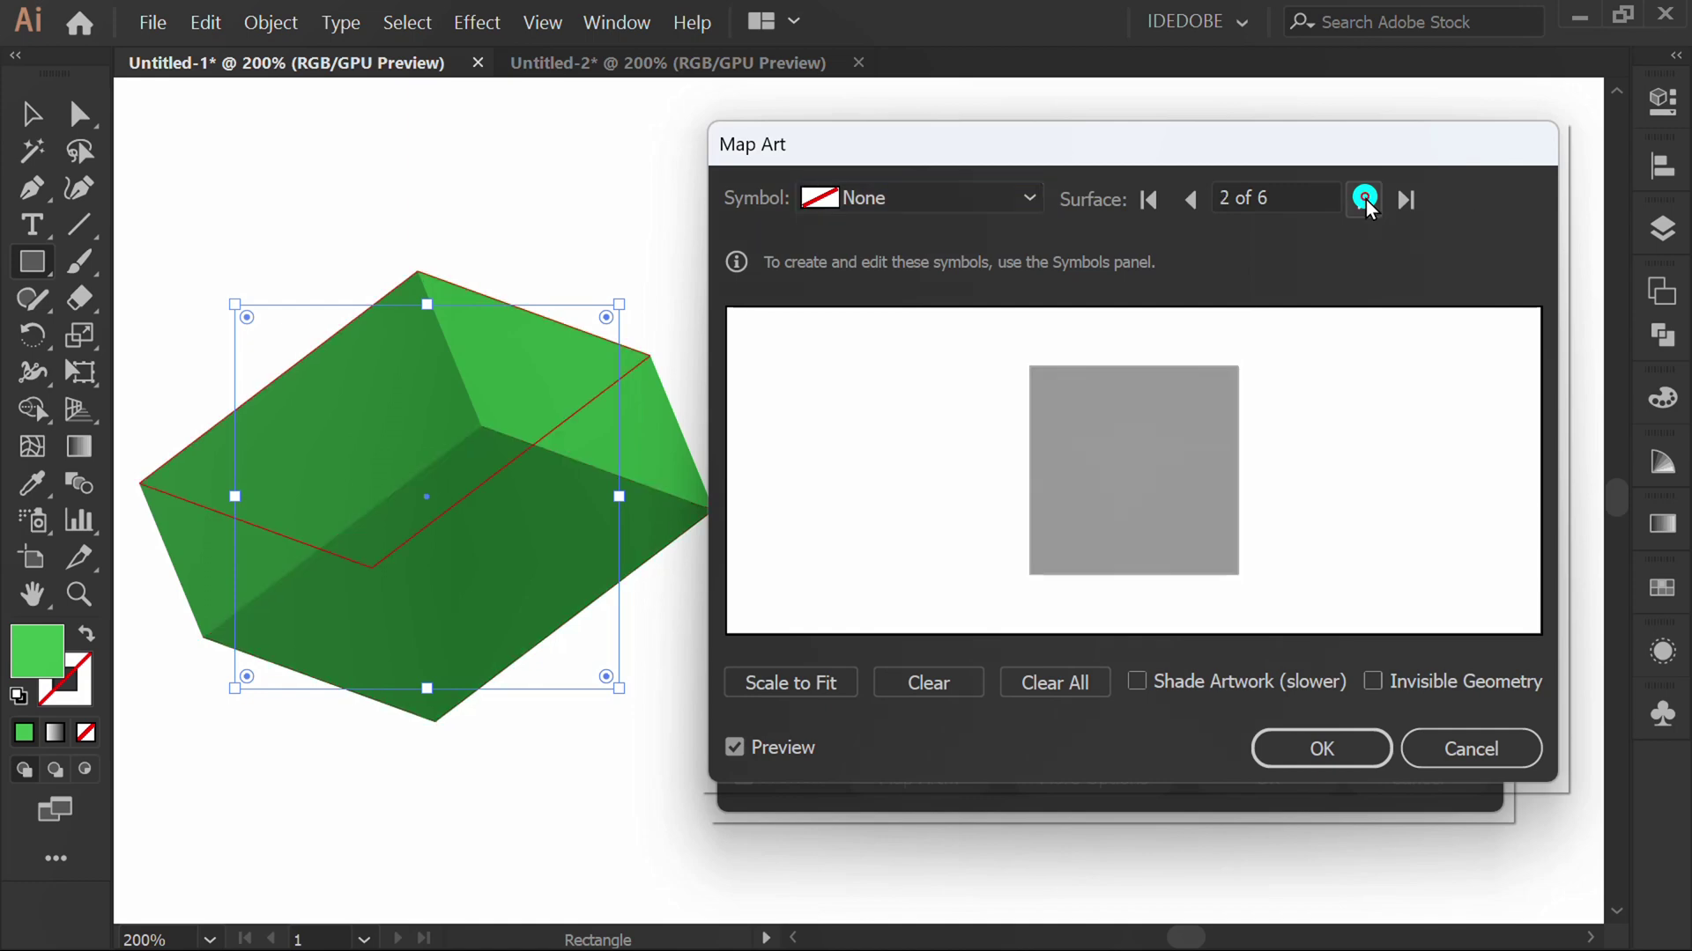
{"action": "left_click", "coordinate": [1362, 201]}
{"action": "left_click", "coordinate": [1364, 201]}
{"action": "left_click", "coordinate": [1364, 200]}
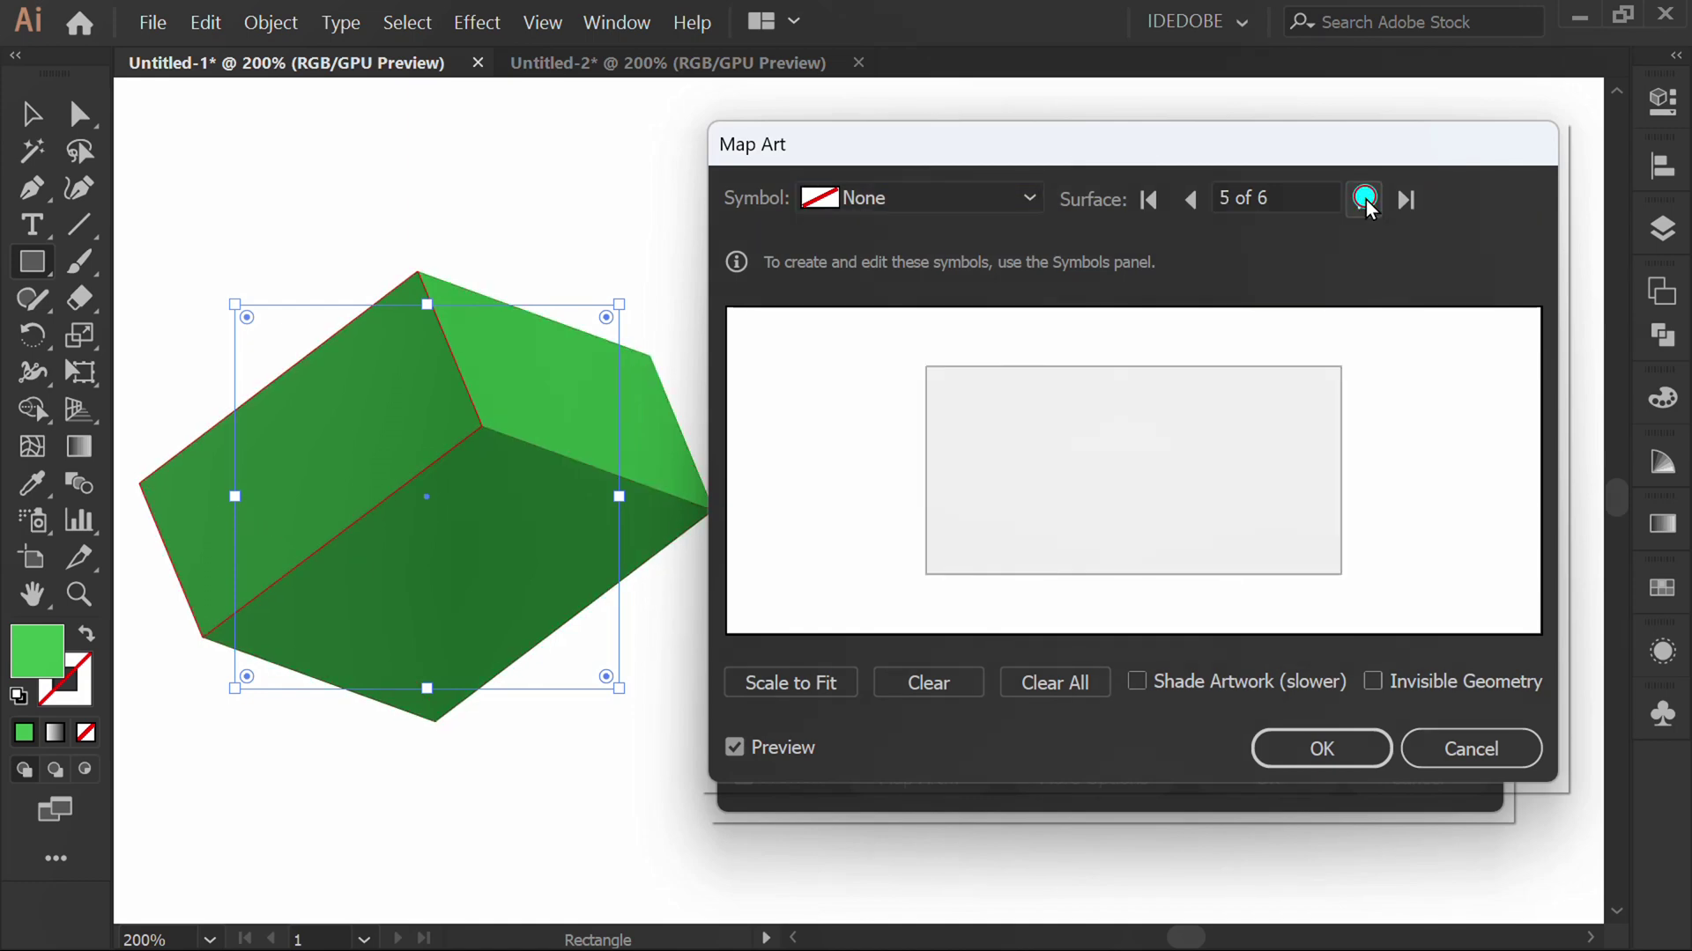
{"action": "left_click", "coordinate": [1028, 197]}
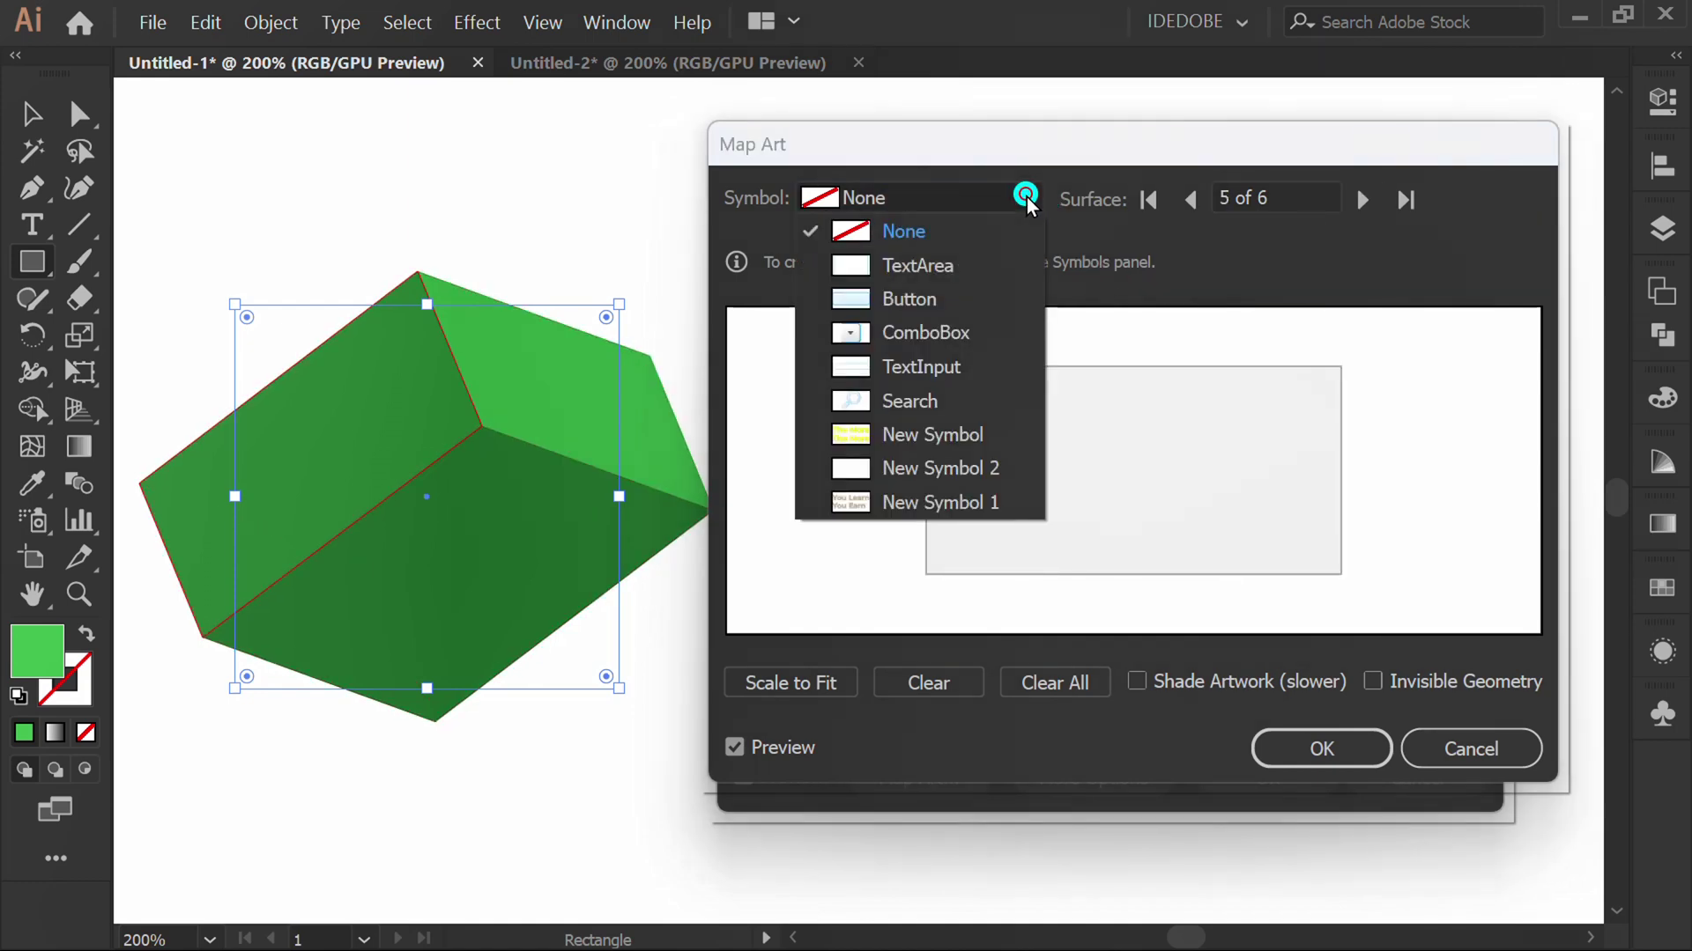
{"action": "left_click", "coordinate": [918, 433]}
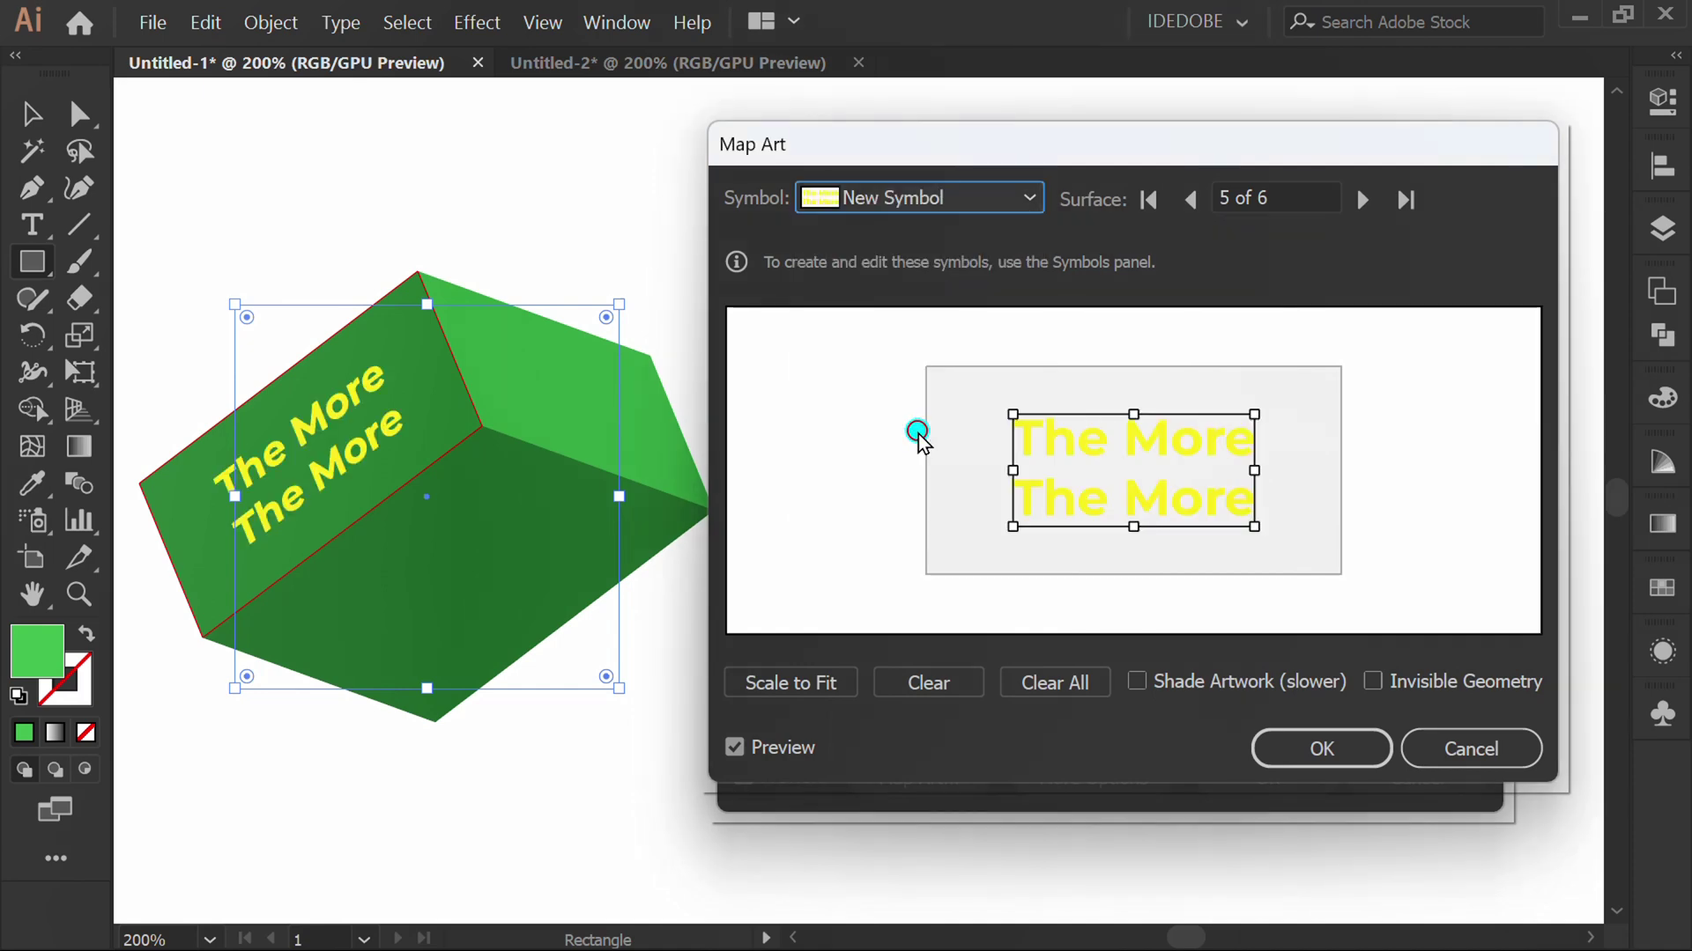
Scale the symbol to fit, shrink and nudge it, then advance to surface 6.
{"action": "left_click", "coordinate": [806, 685]}
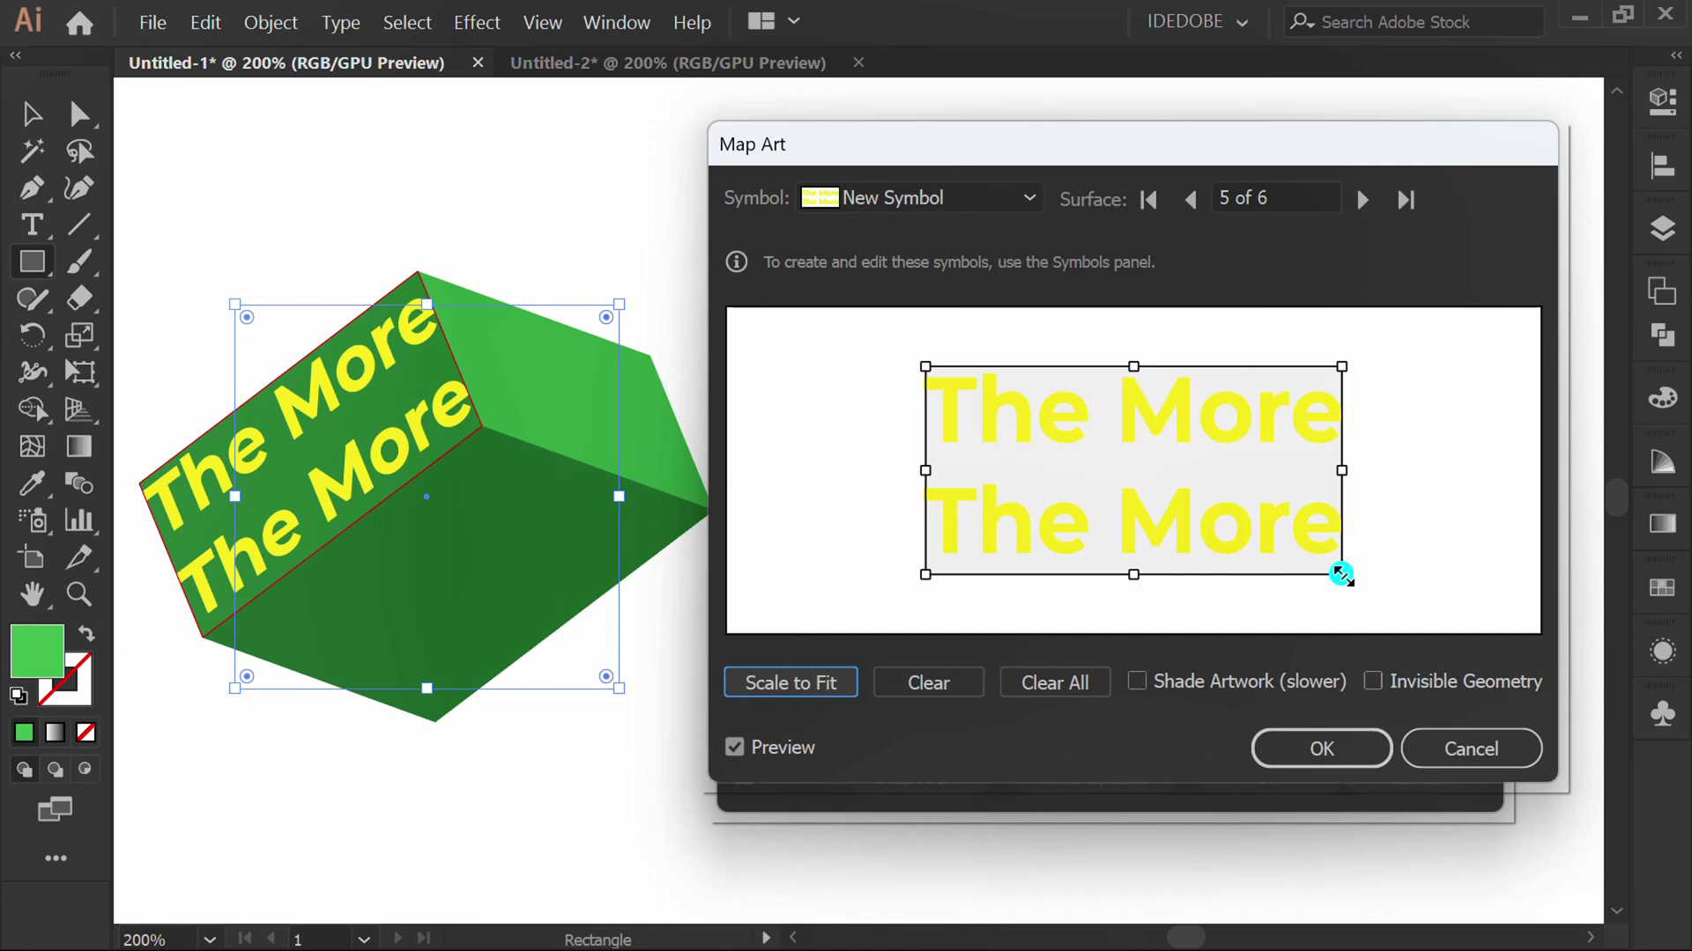
{"action": "left_click_drag", "start_coordinate": [1338, 573], "coordinate": [1324, 562]}
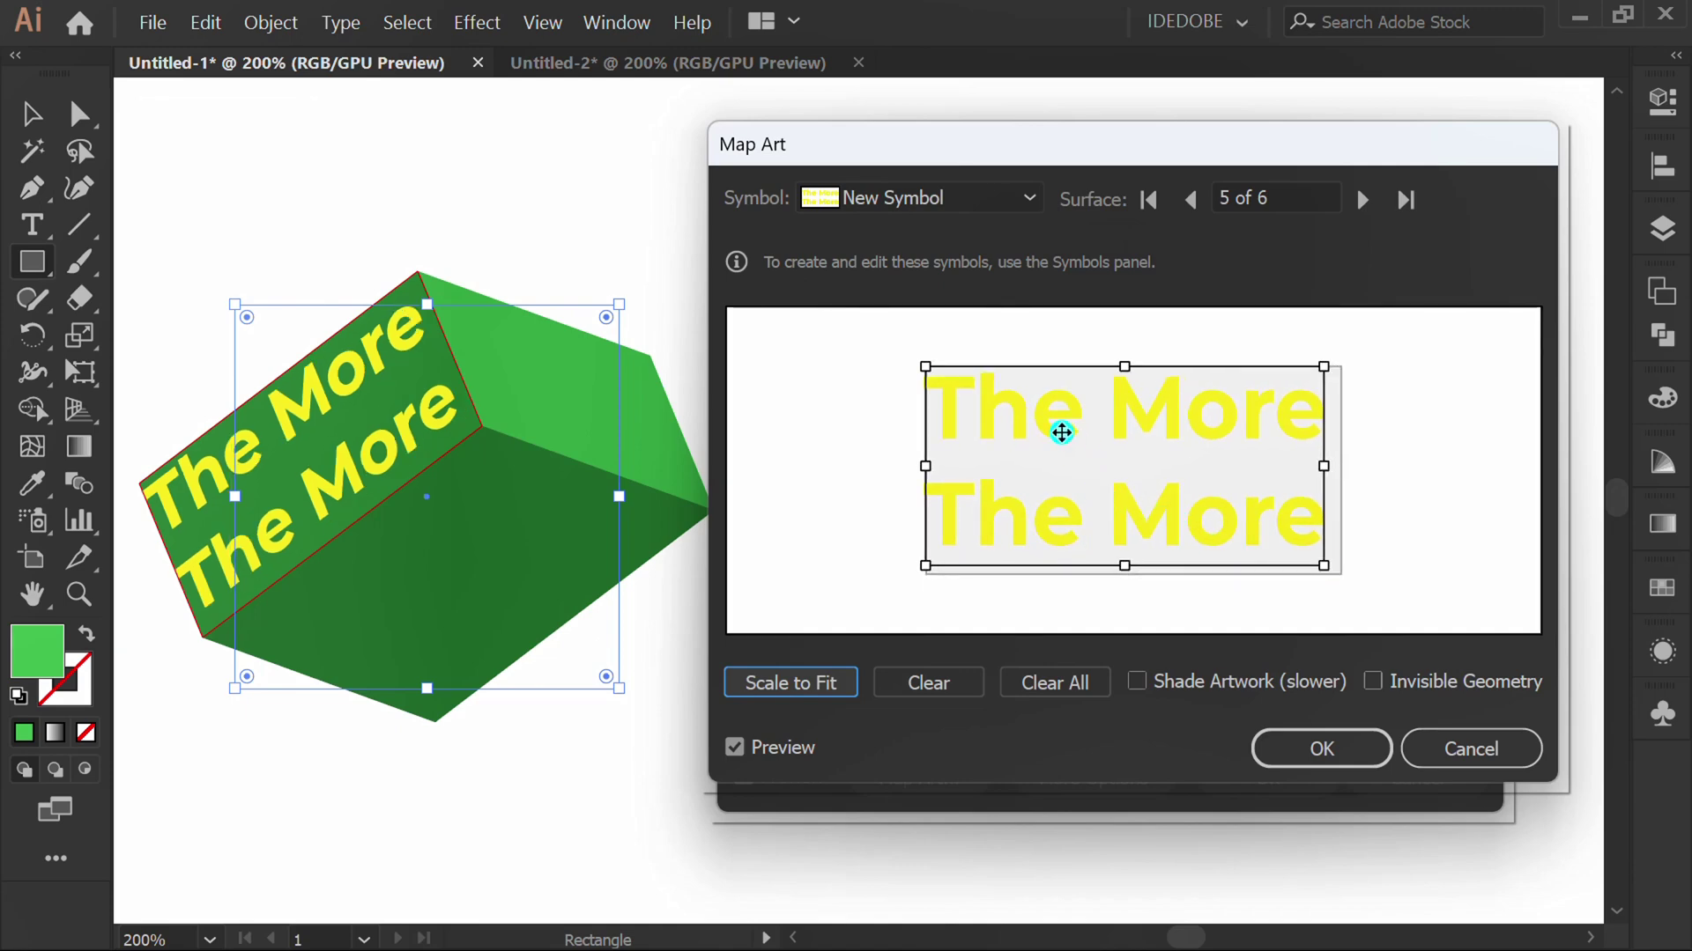
{"action": "left_click_drag", "start_coordinate": [1061, 431], "coordinate": [1073, 452]}
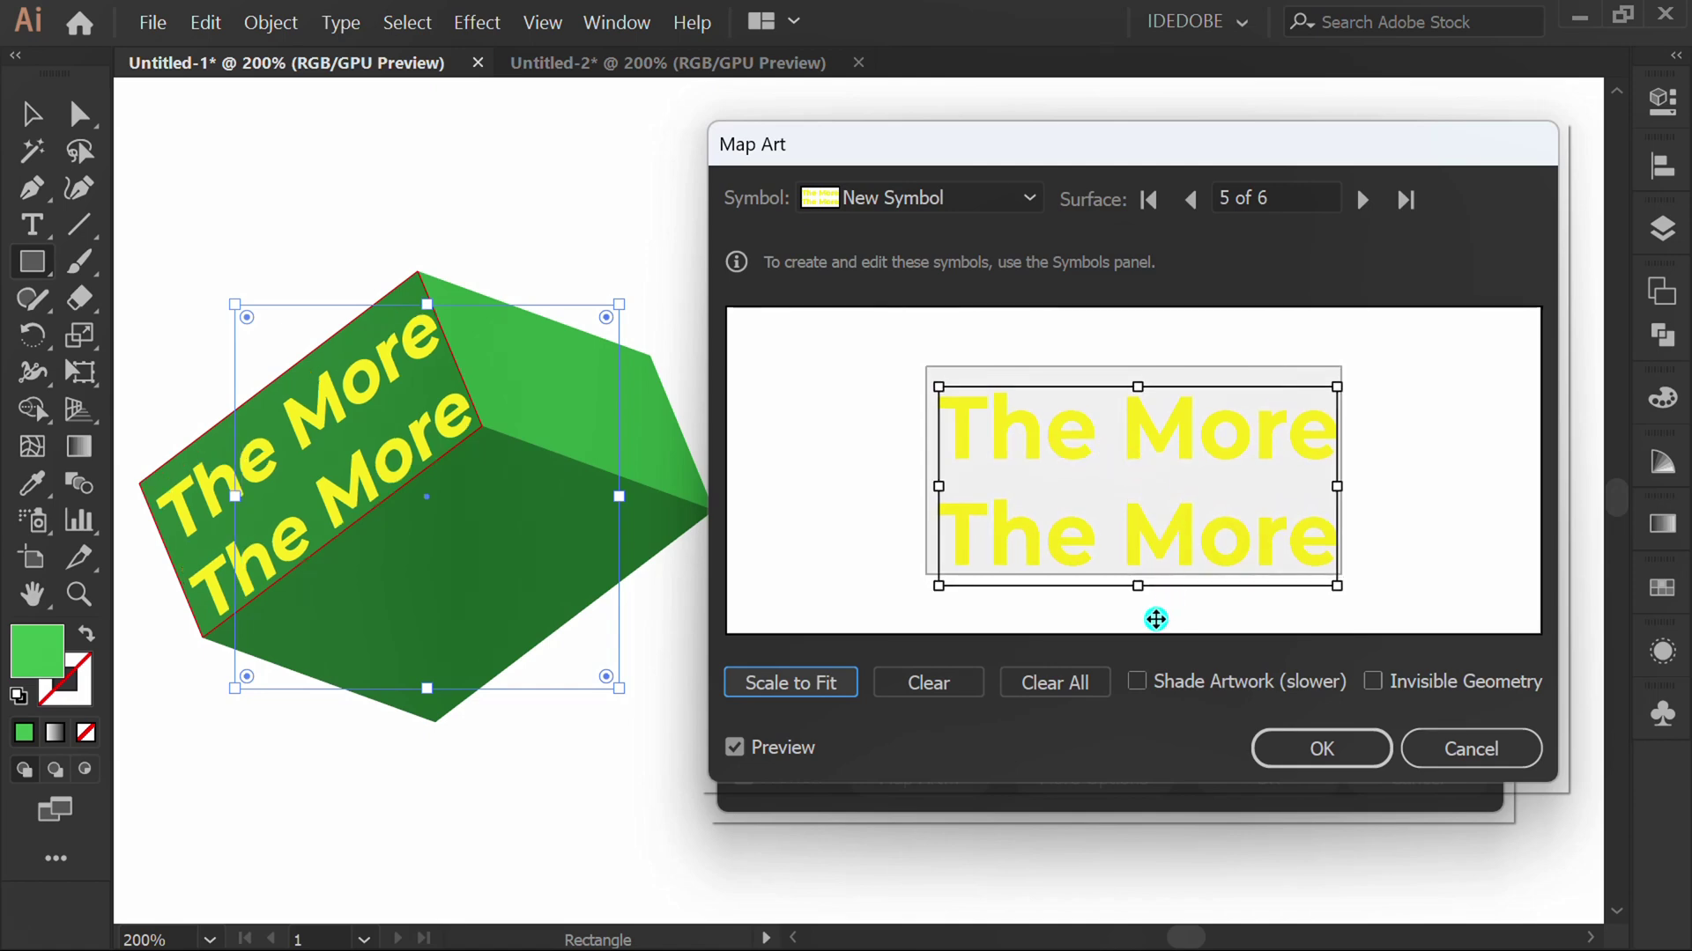
{"action": "left_click", "coordinate": [1360, 201]}
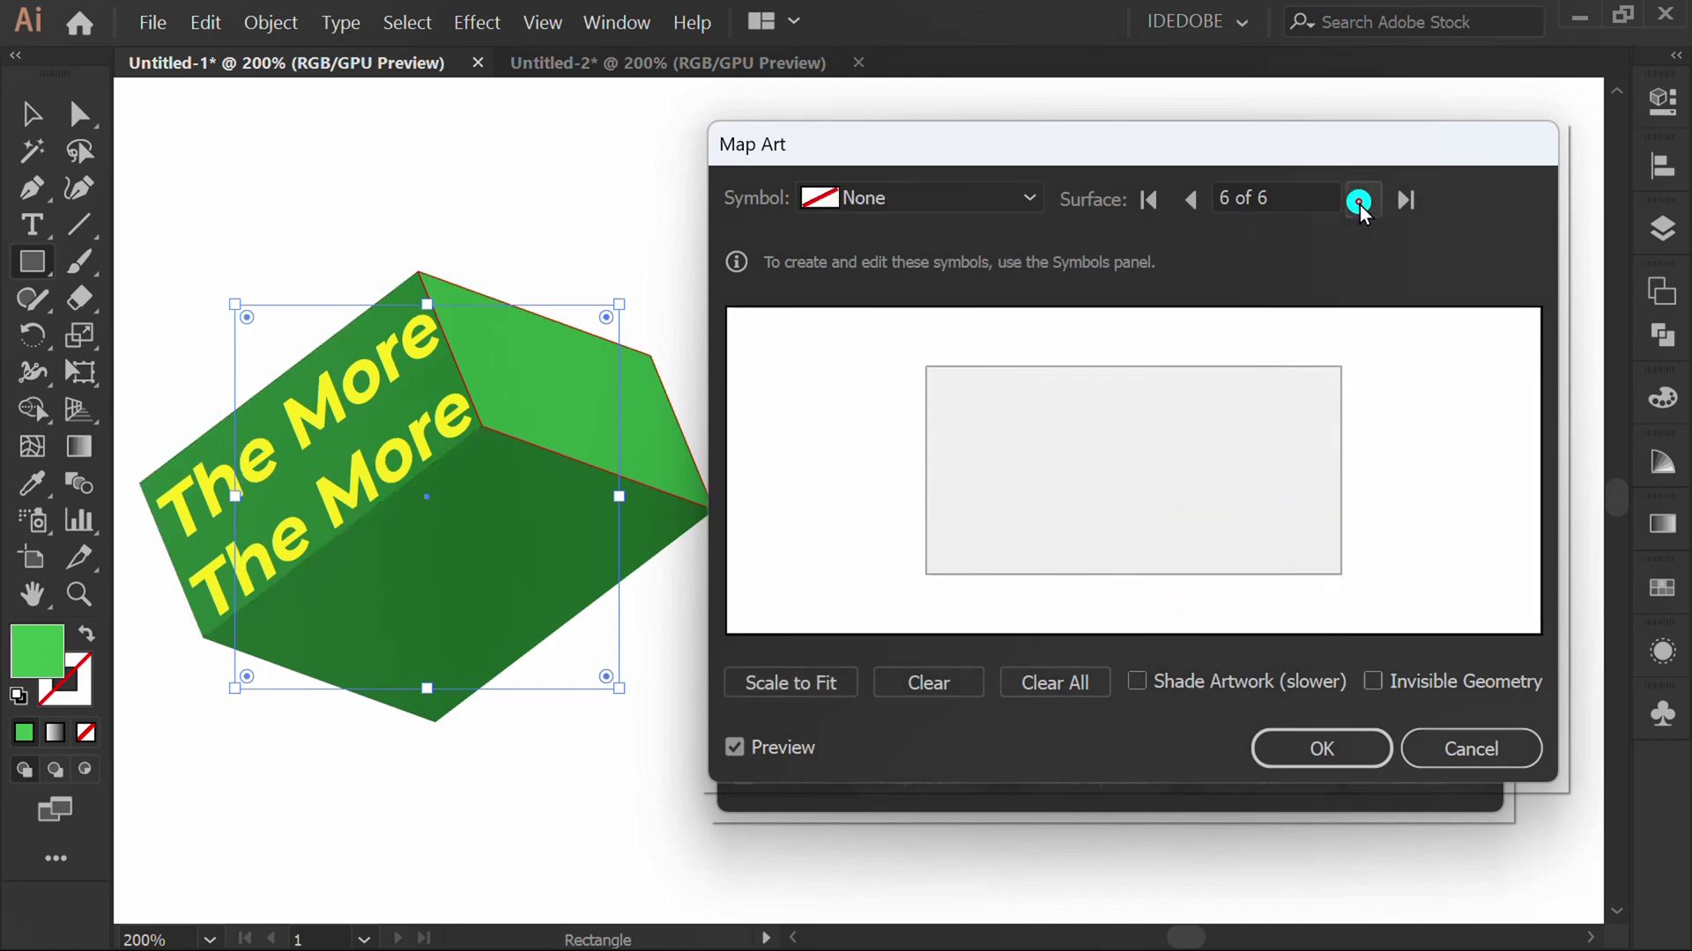
Map New Symbol 1 (You Learn You Earn) onto surface 6, scaled to fit and nudged.
{"action": "left_click", "coordinate": [928, 197]}
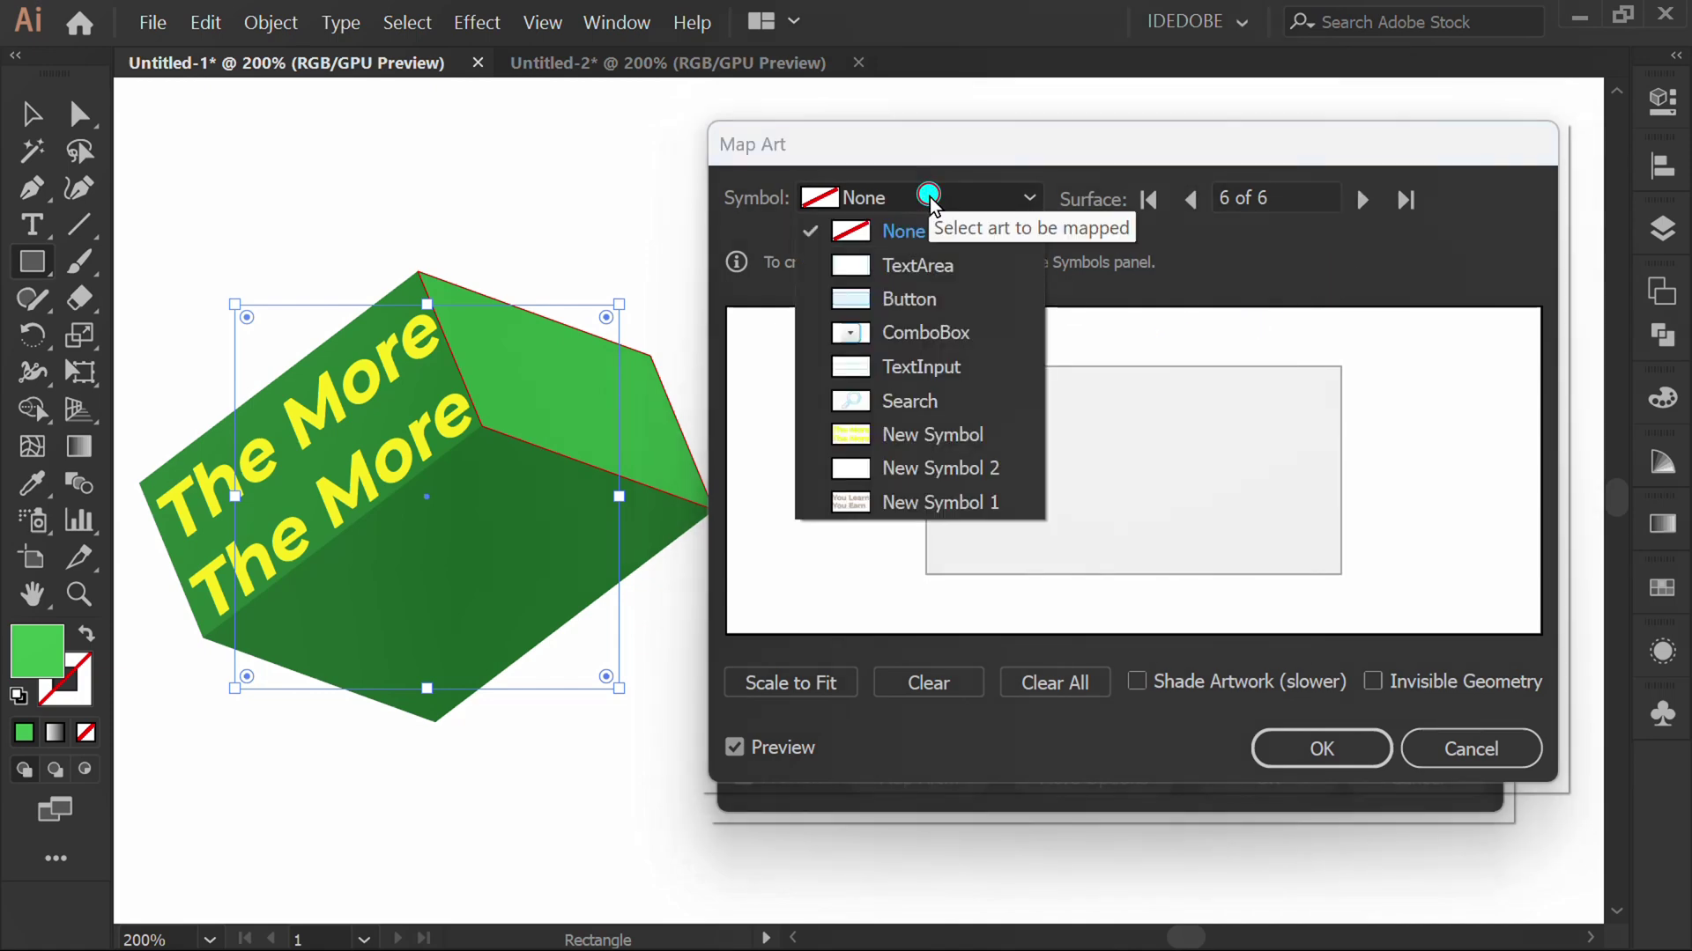
{"action": "left_click", "coordinate": [912, 498]}
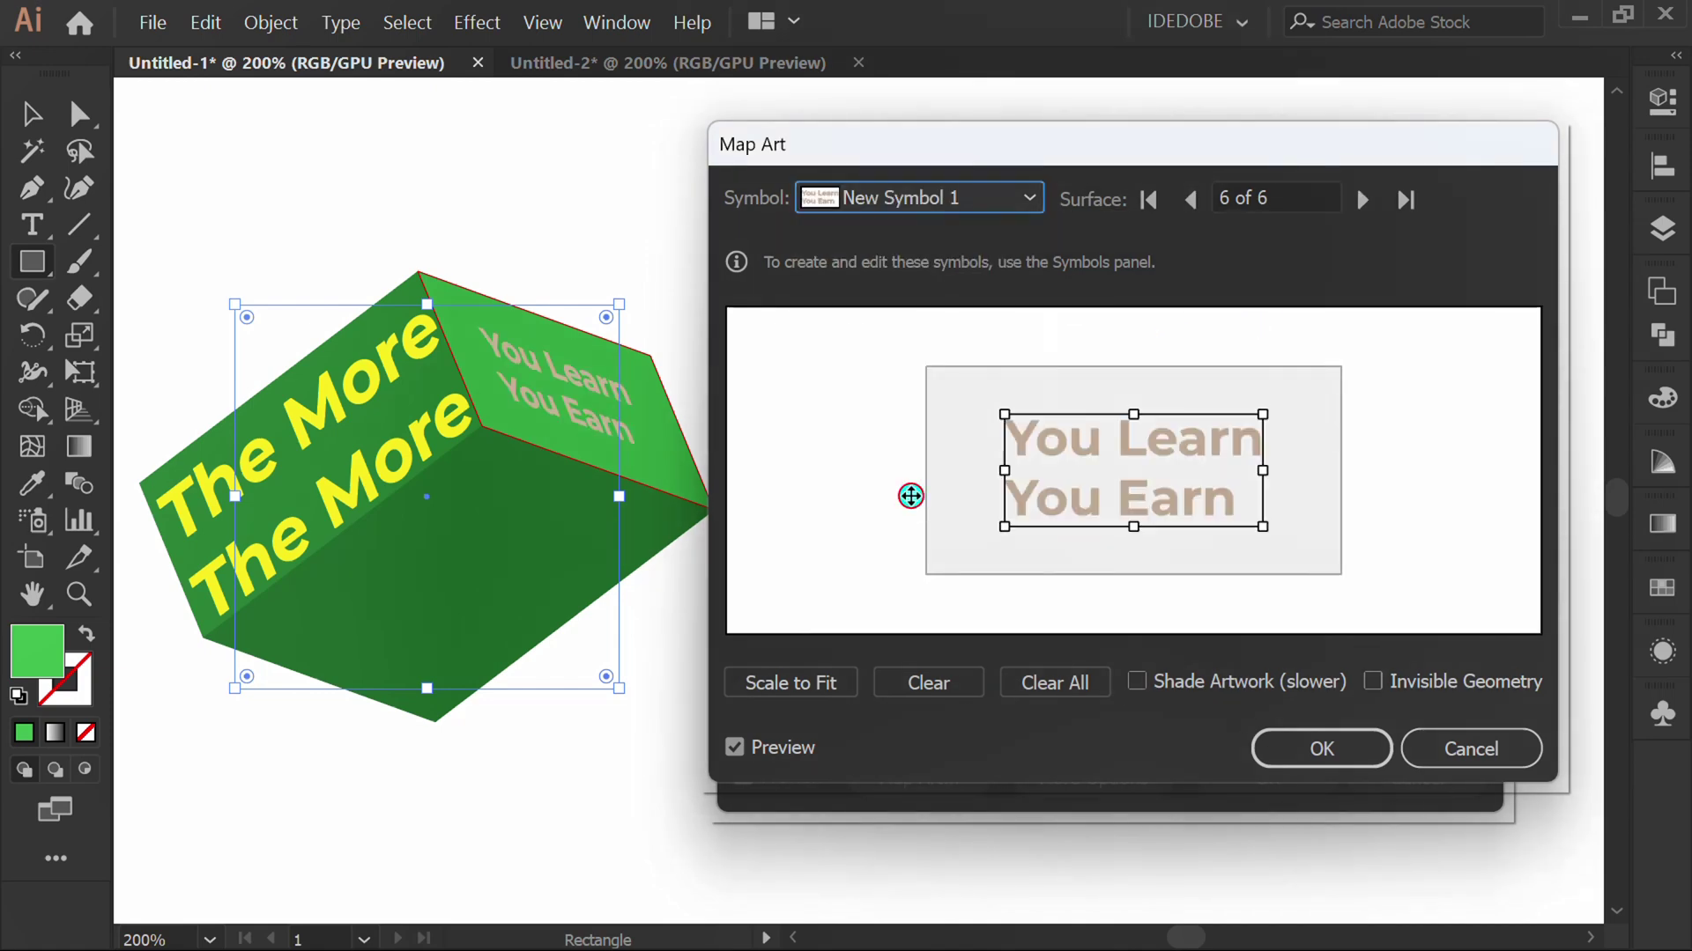
{"action": "left_click", "coordinate": [809, 680]}
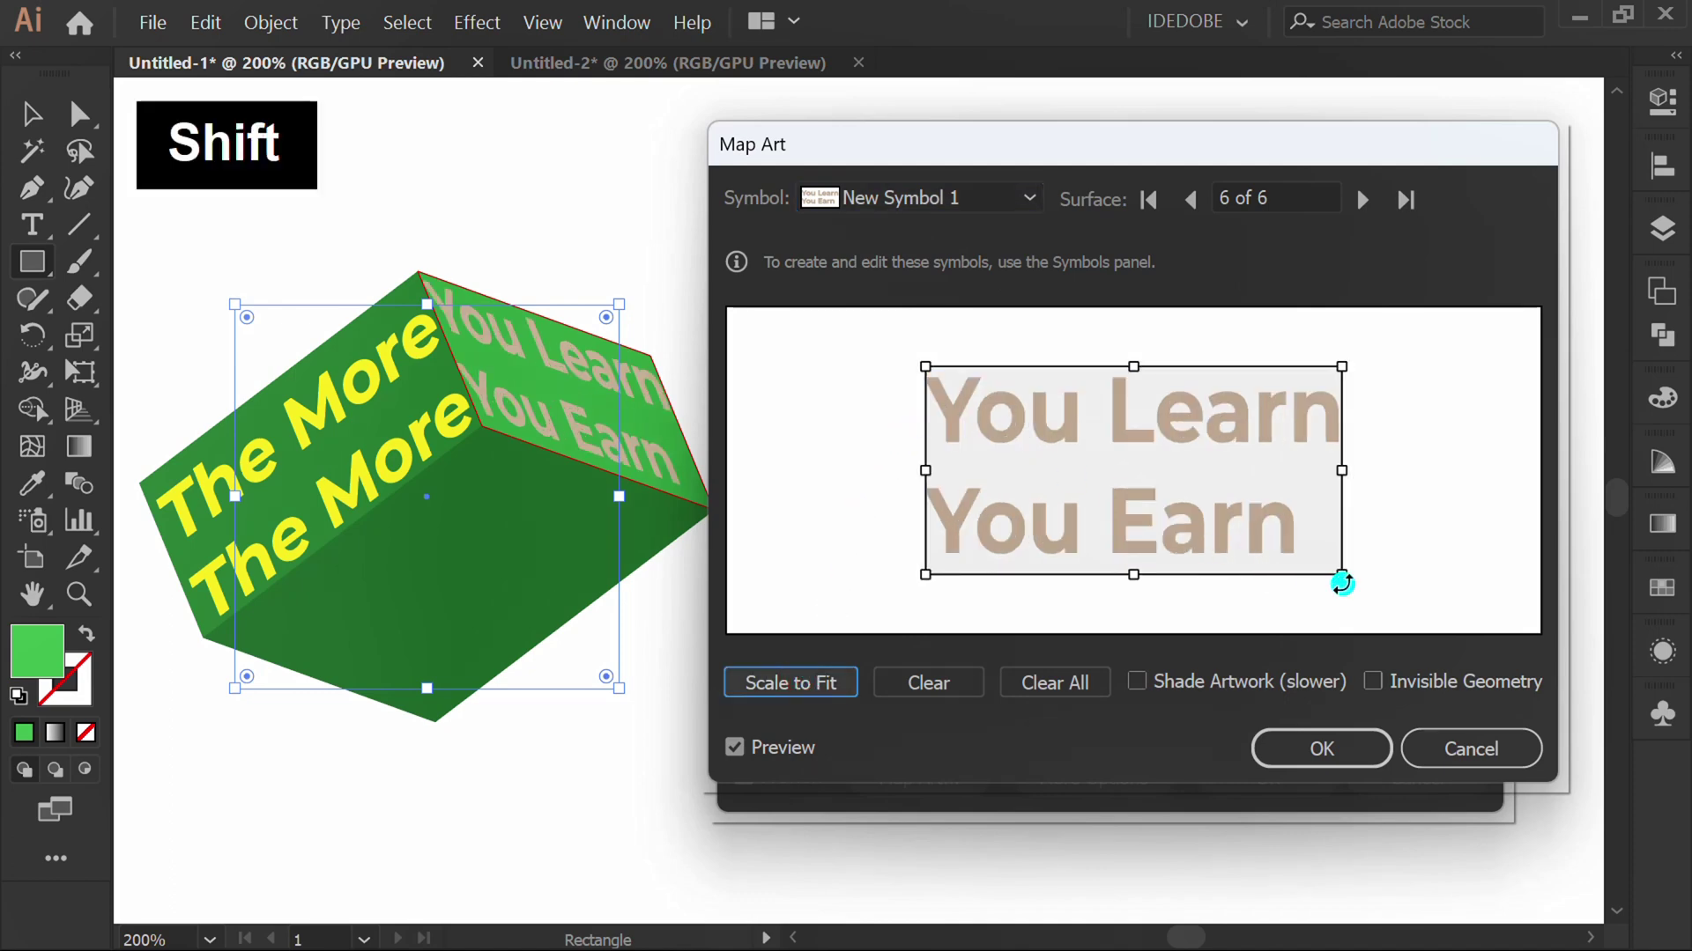
{"action": "left_click_drag", "start_coordinate": [1343, 578], "coordinate": [1324, 567]}
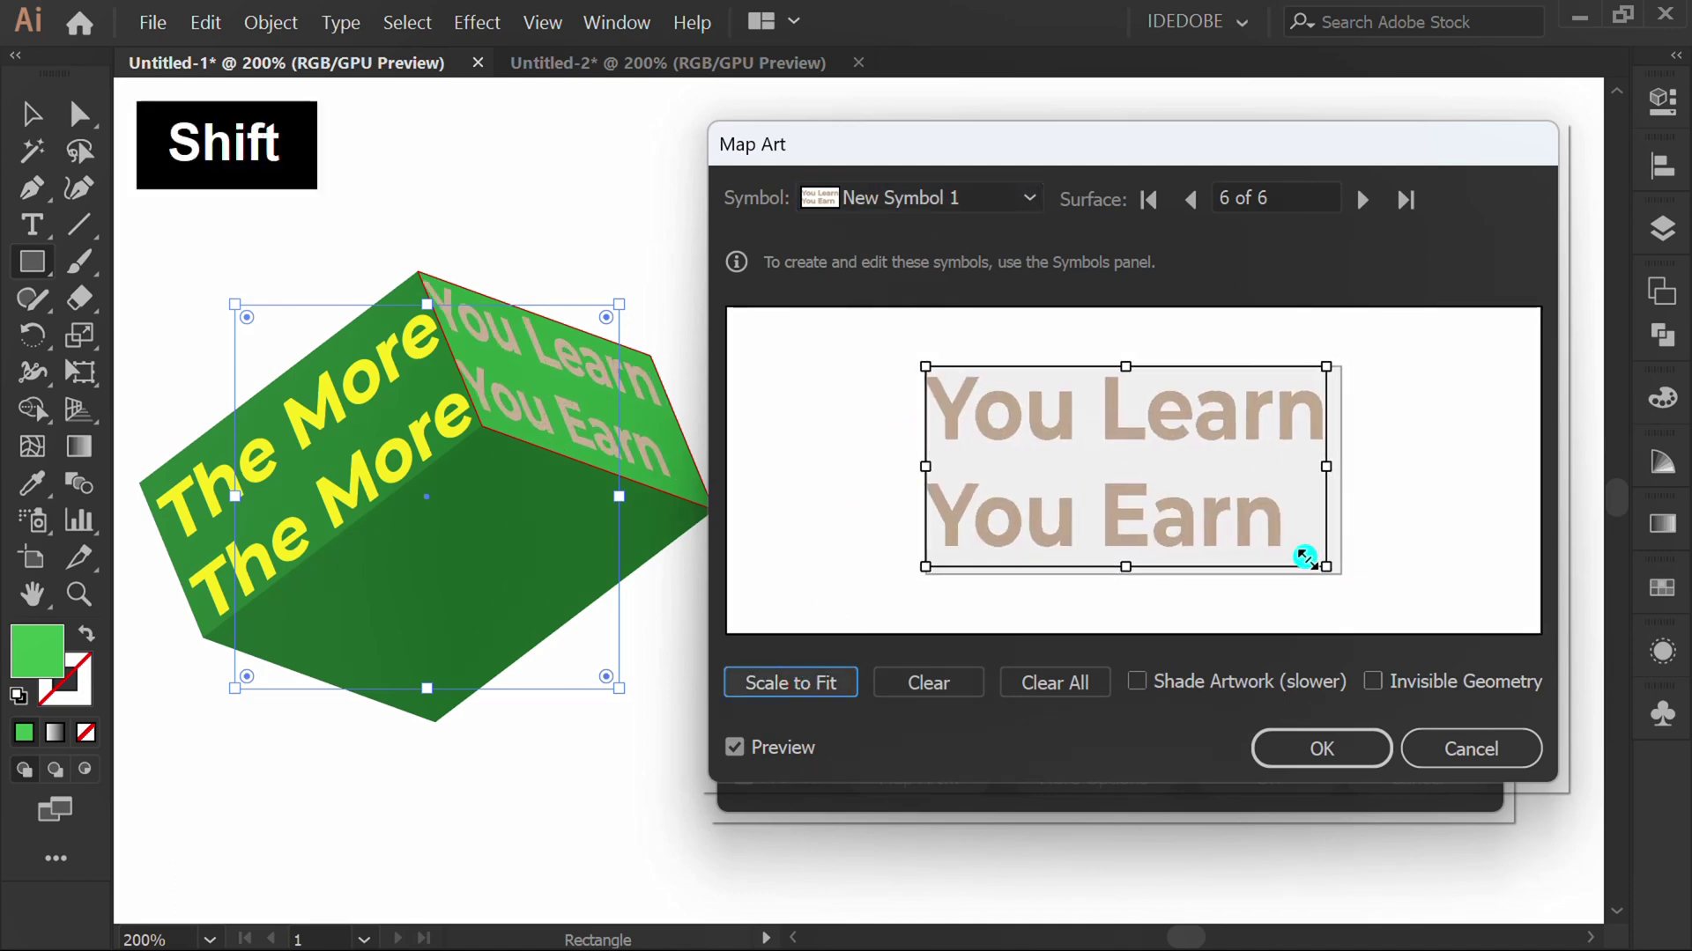
{"action": "left_click_drag", "start_coordinate": [958, 422], "coordinate": [969, 442]}
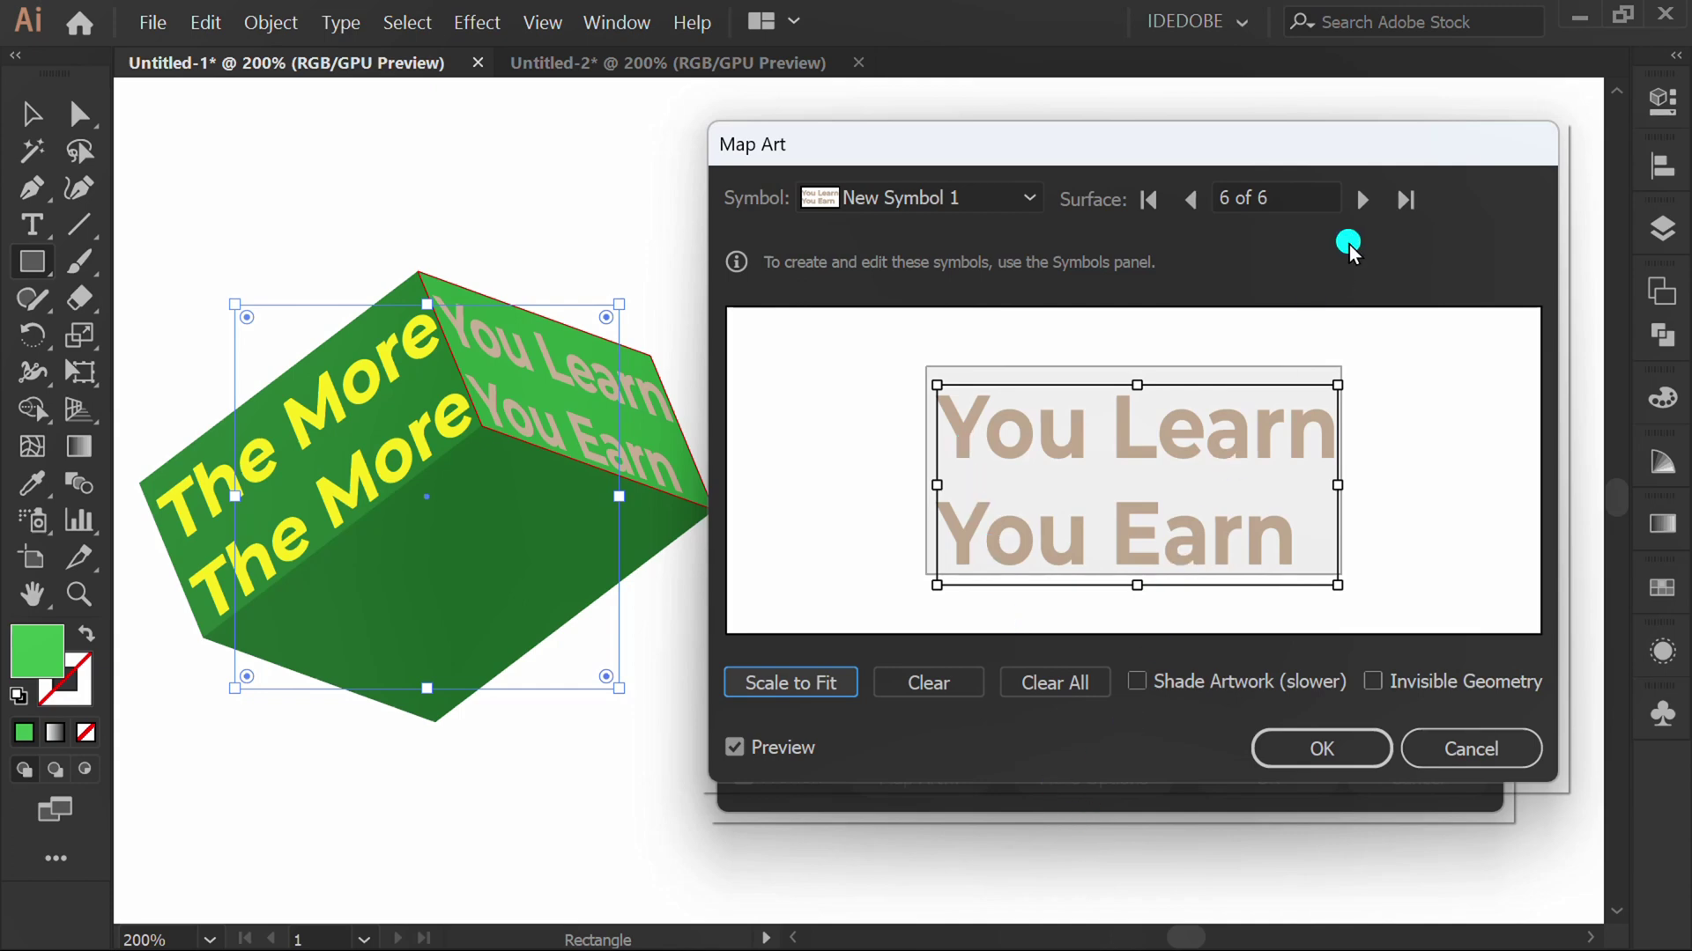
Map New Symbol 2 (Every Day) onto surface 1, enlarge it, enable Invisible Geometry and confirm.
{"action": "left_click", "coordinate": [1360, 199]}
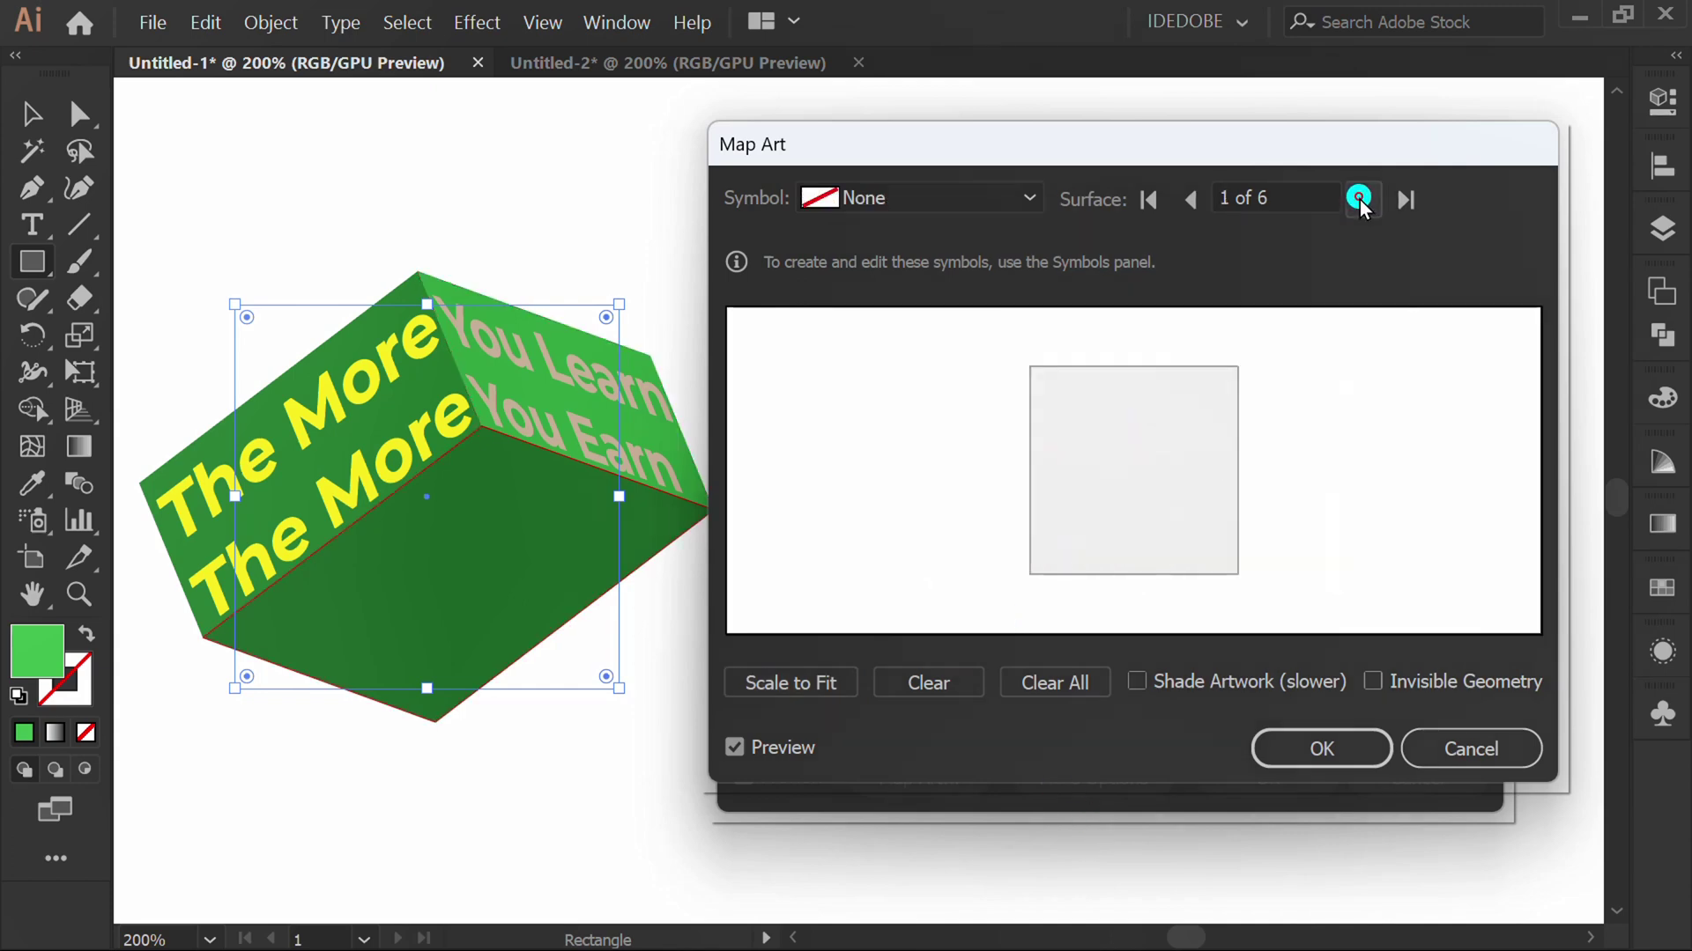
{"action": "left_click", "coordinate": [1028, 198]}
{"action": "left_click", "coordinate": [907, 469]}
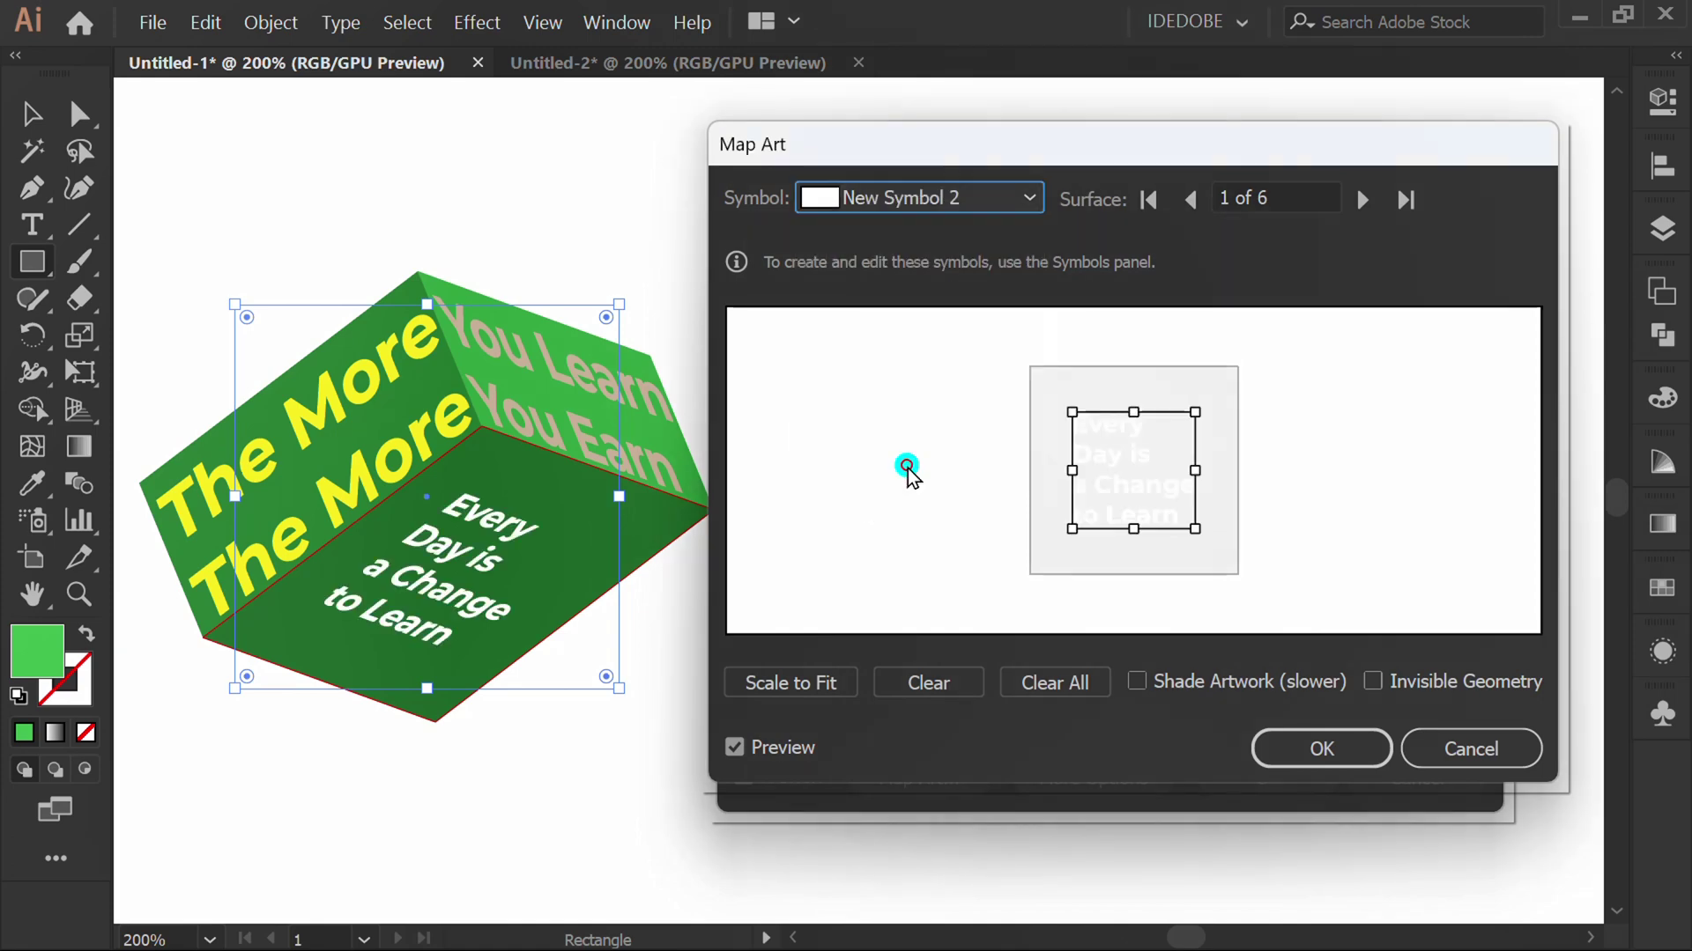
{"action": "left_click_drag", "start_coordinate": [1095, 432], "coordinate": [1057, 385]}
{"action": "left_click_drag", "start_coordinate": [1154, 486], "coordinate": [1223, 568]}
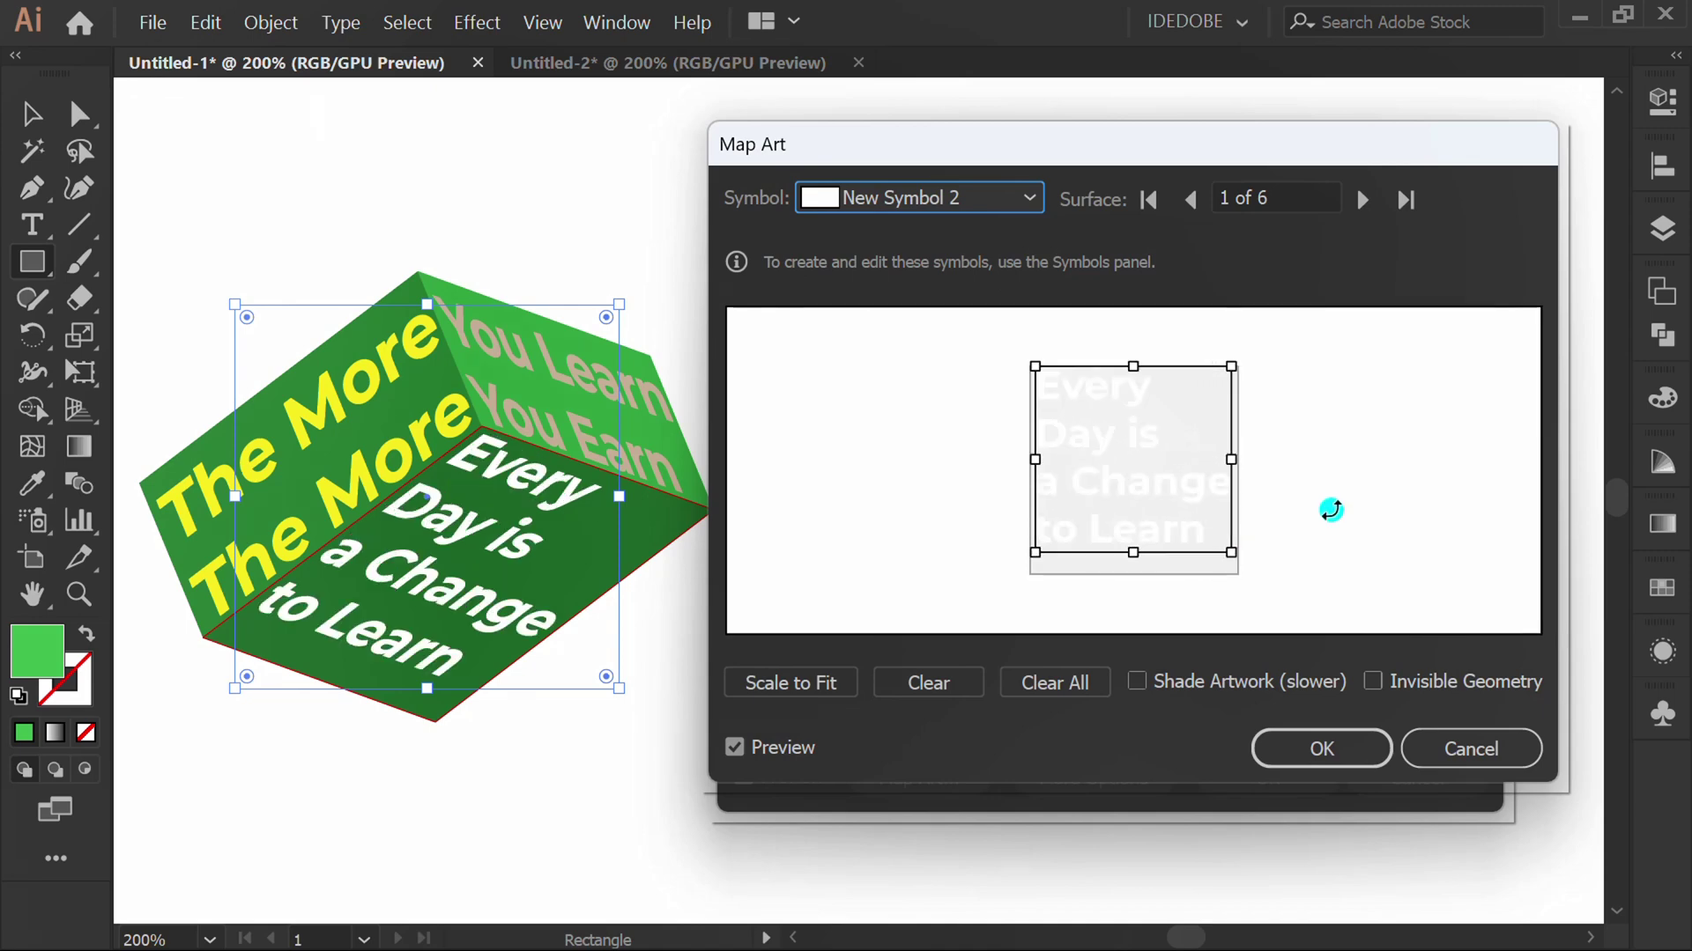
{"action": "left_click", "coordinate": [1375, 682]}
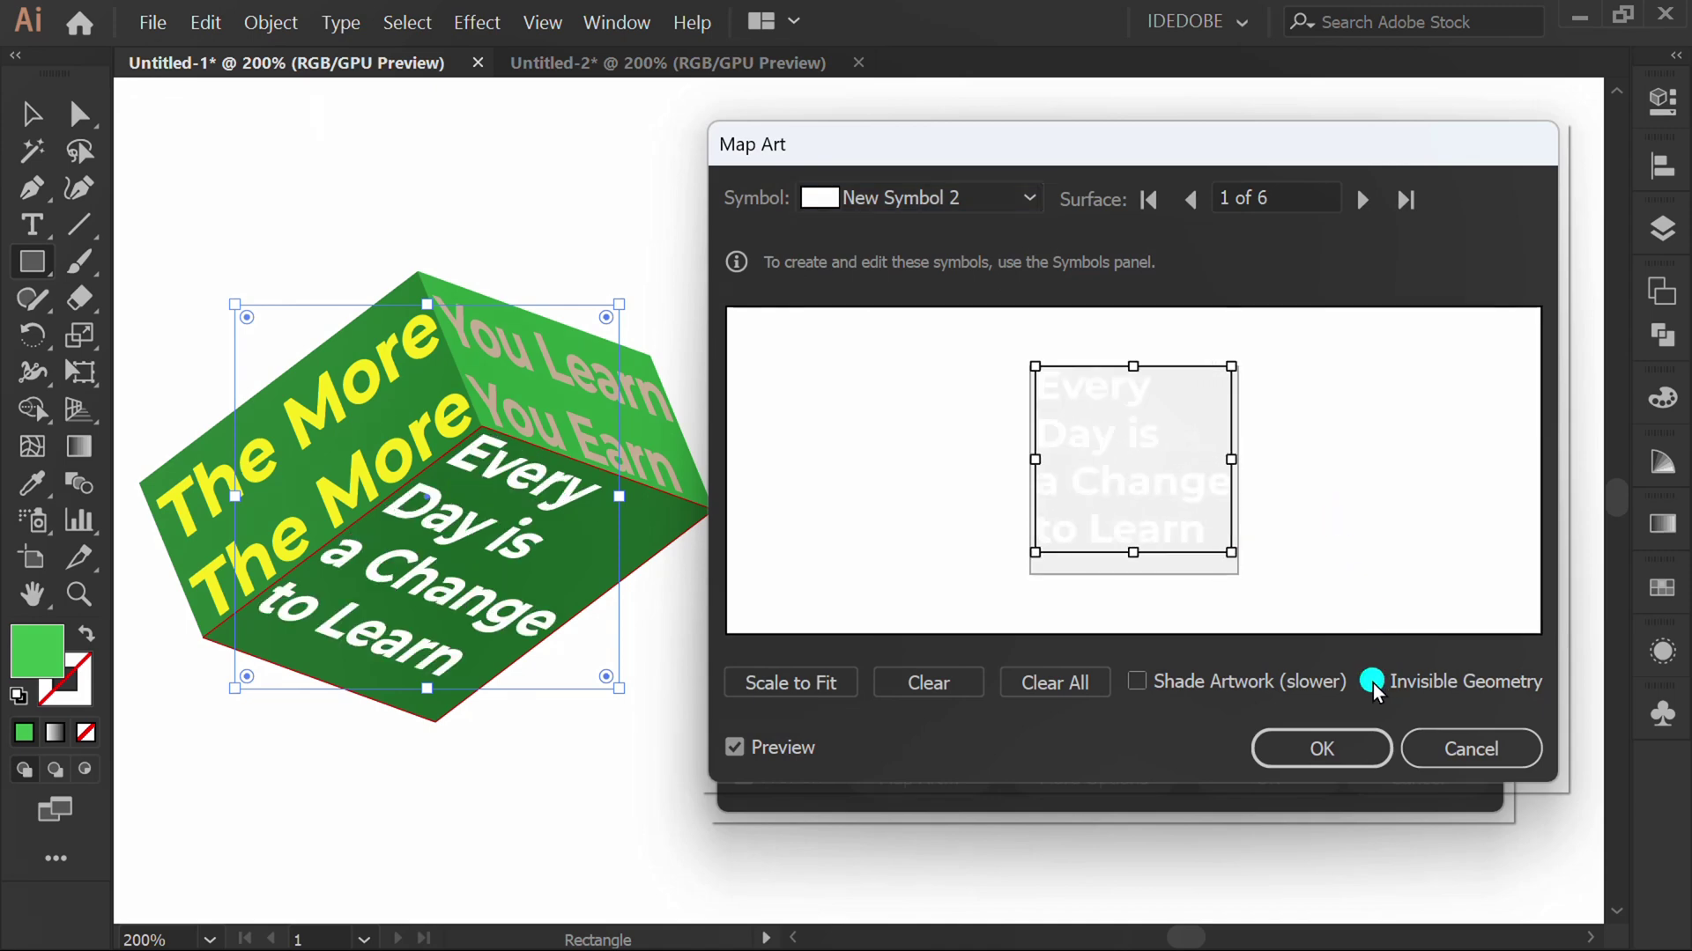
{"action": "left_click", "coordinate": [1322, 748]}
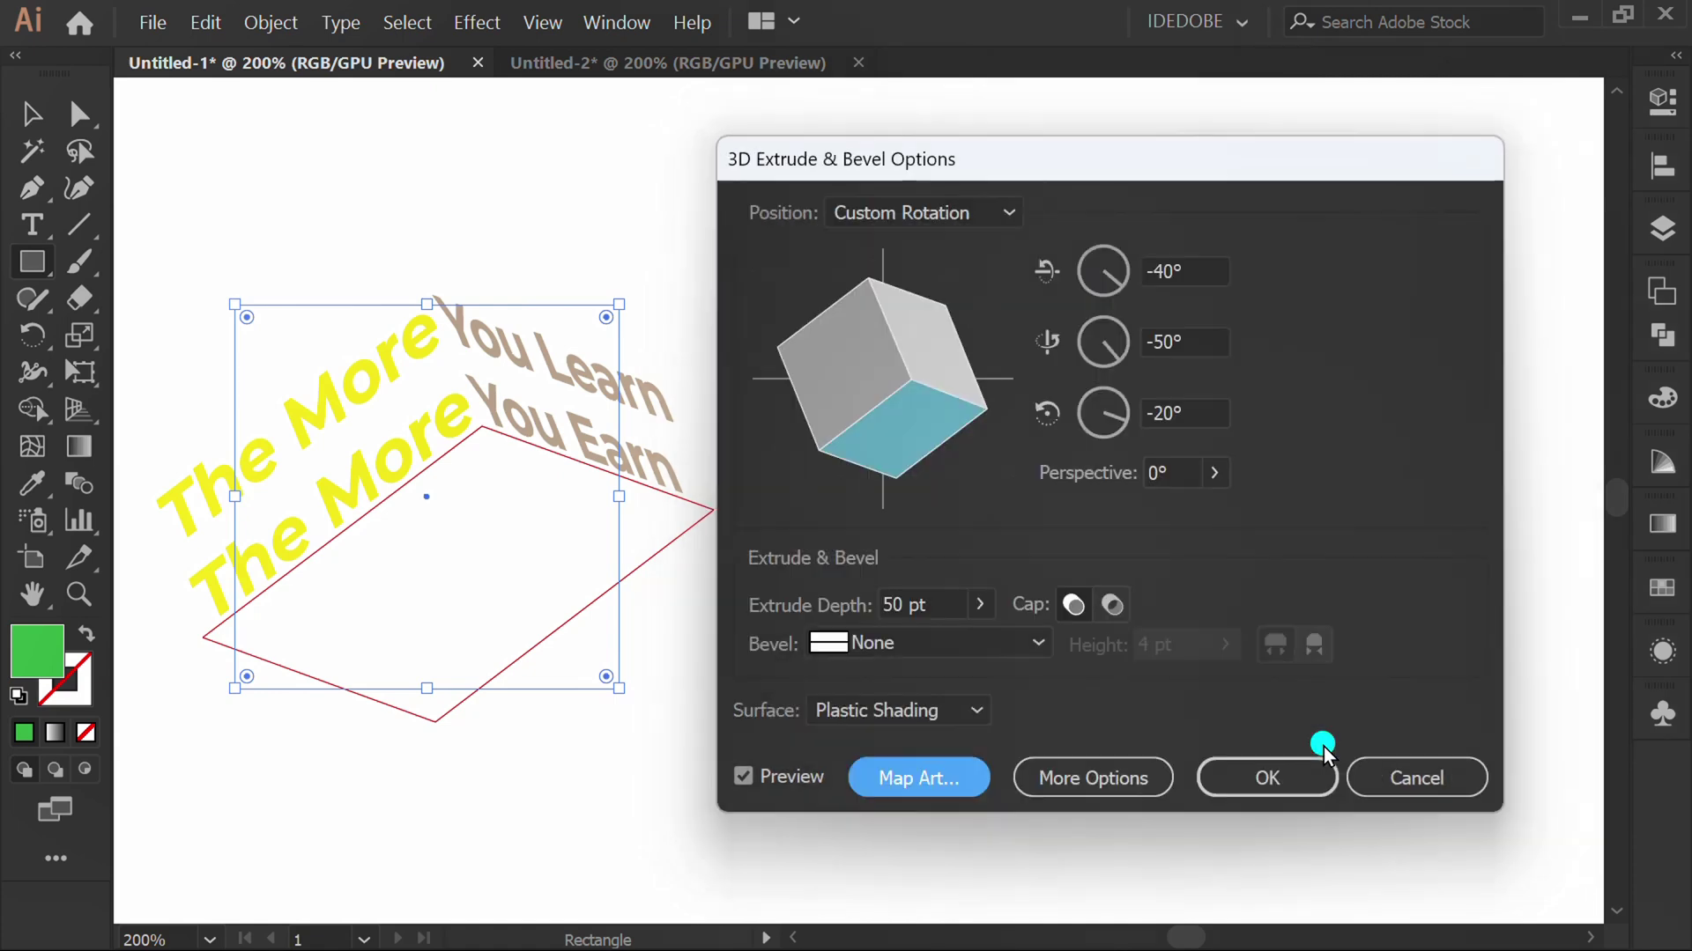
Apply the 3D effect and deselect the text.
{"action": "left_click", "coordinate": [1272, 778]}
{"action": "scroll", "coordinate": [1001, 461], "scroll_direction": "down", "scroll_amount": 5}
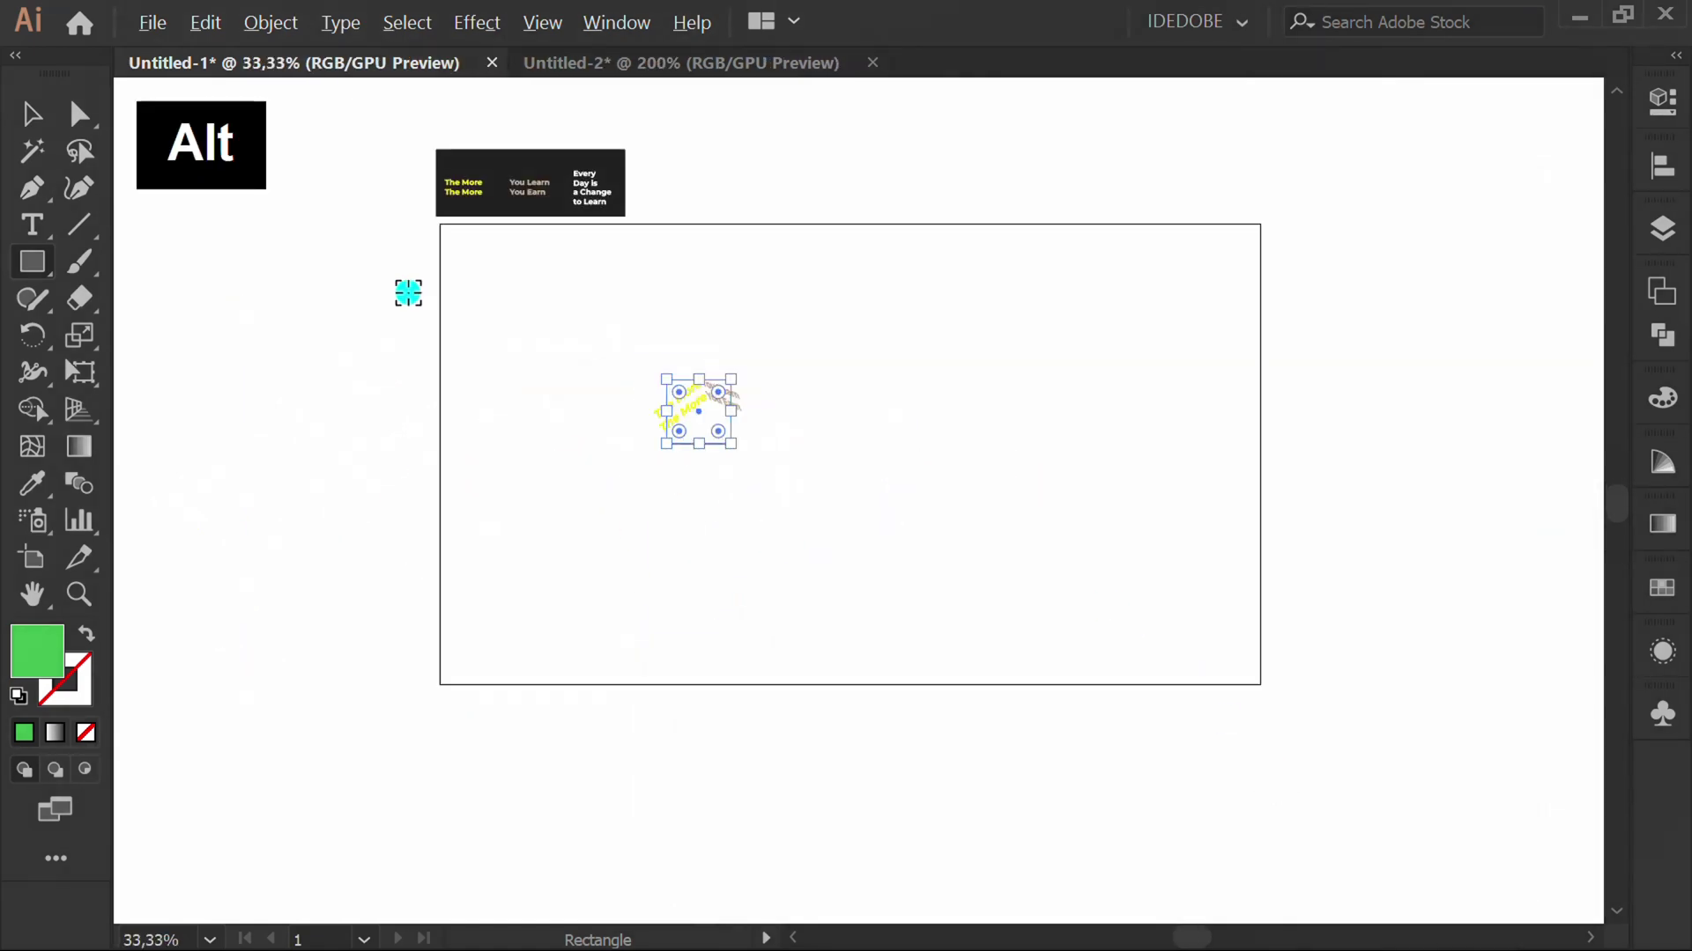
{"action": "key", "text": "v"}
{"action": "left_click", "coordinate": [357, 486]}
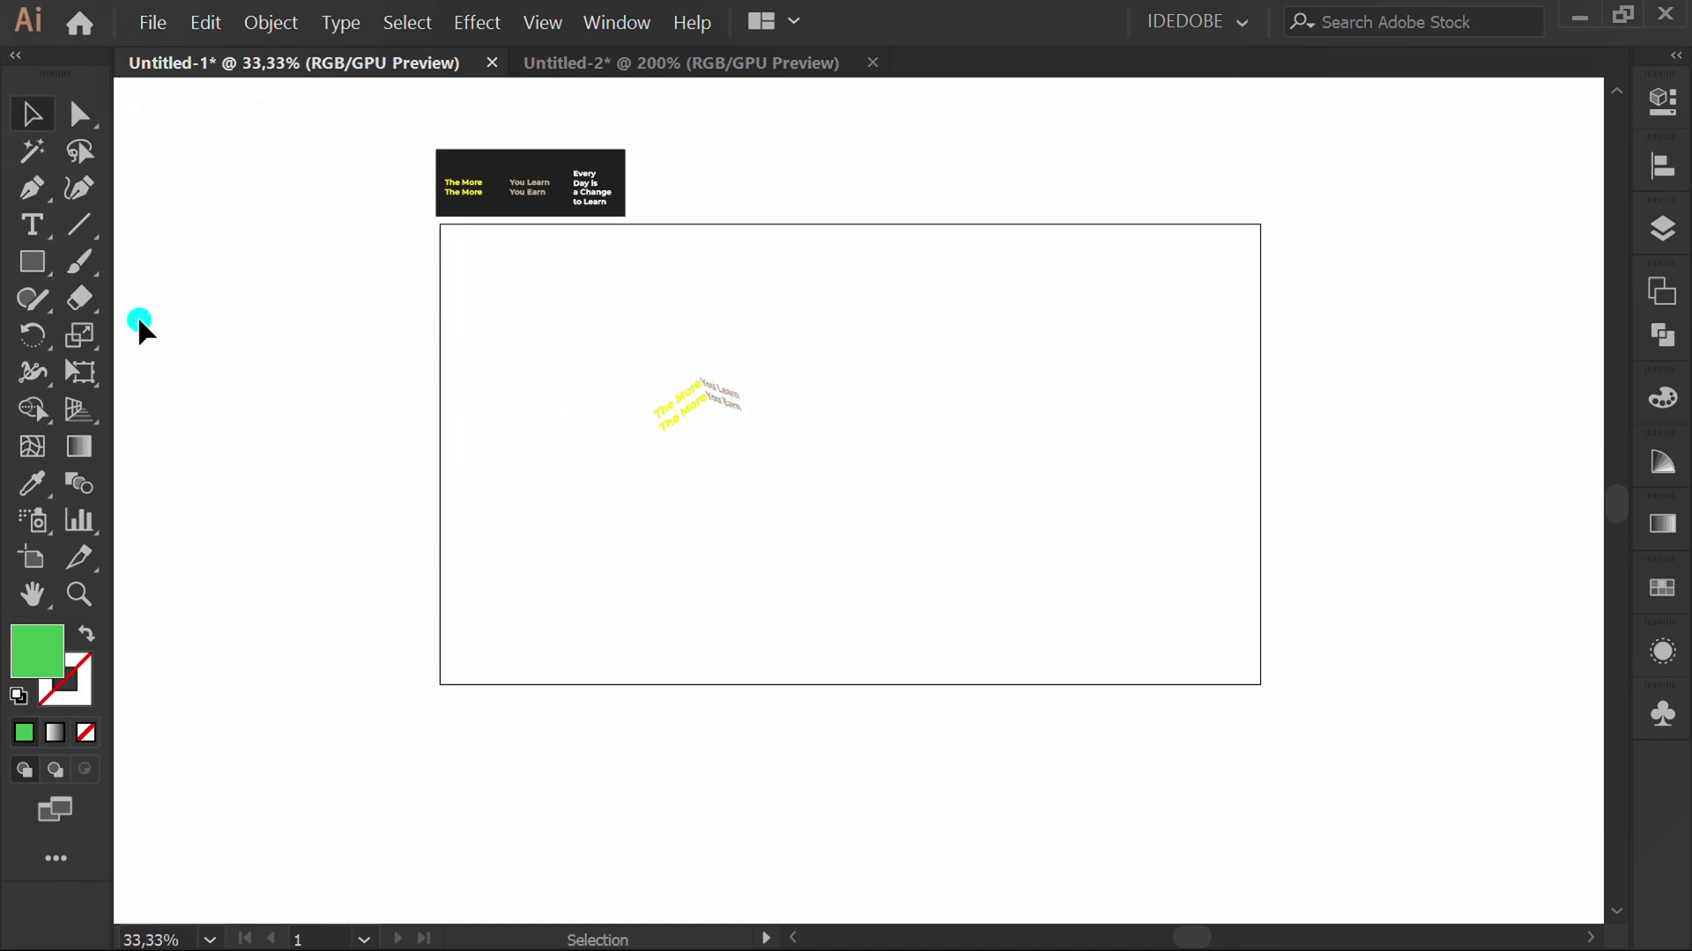
Draw a rectangle over the whole artboard and send it to the back.
{"action": "left_click_drag", "start_coordinate": [33, 262], "coordinate": [151, 260]}
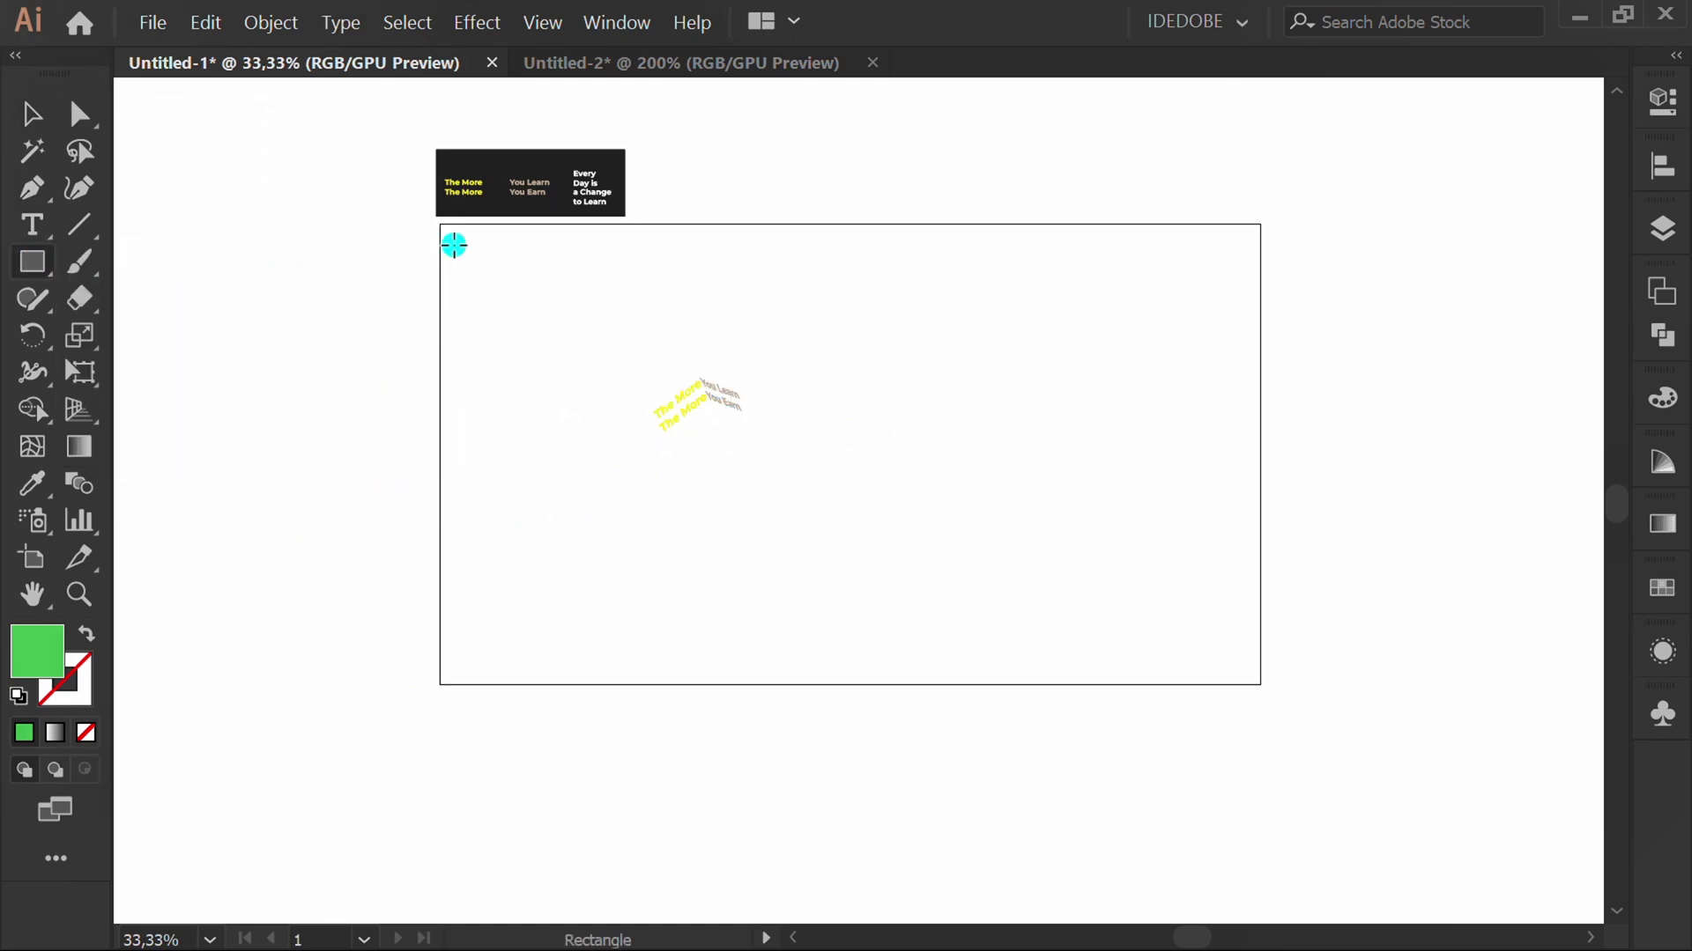
{"action": "left_click_drag", "start_coordinate": [441, 224], "coordinate": [1260, 686]}
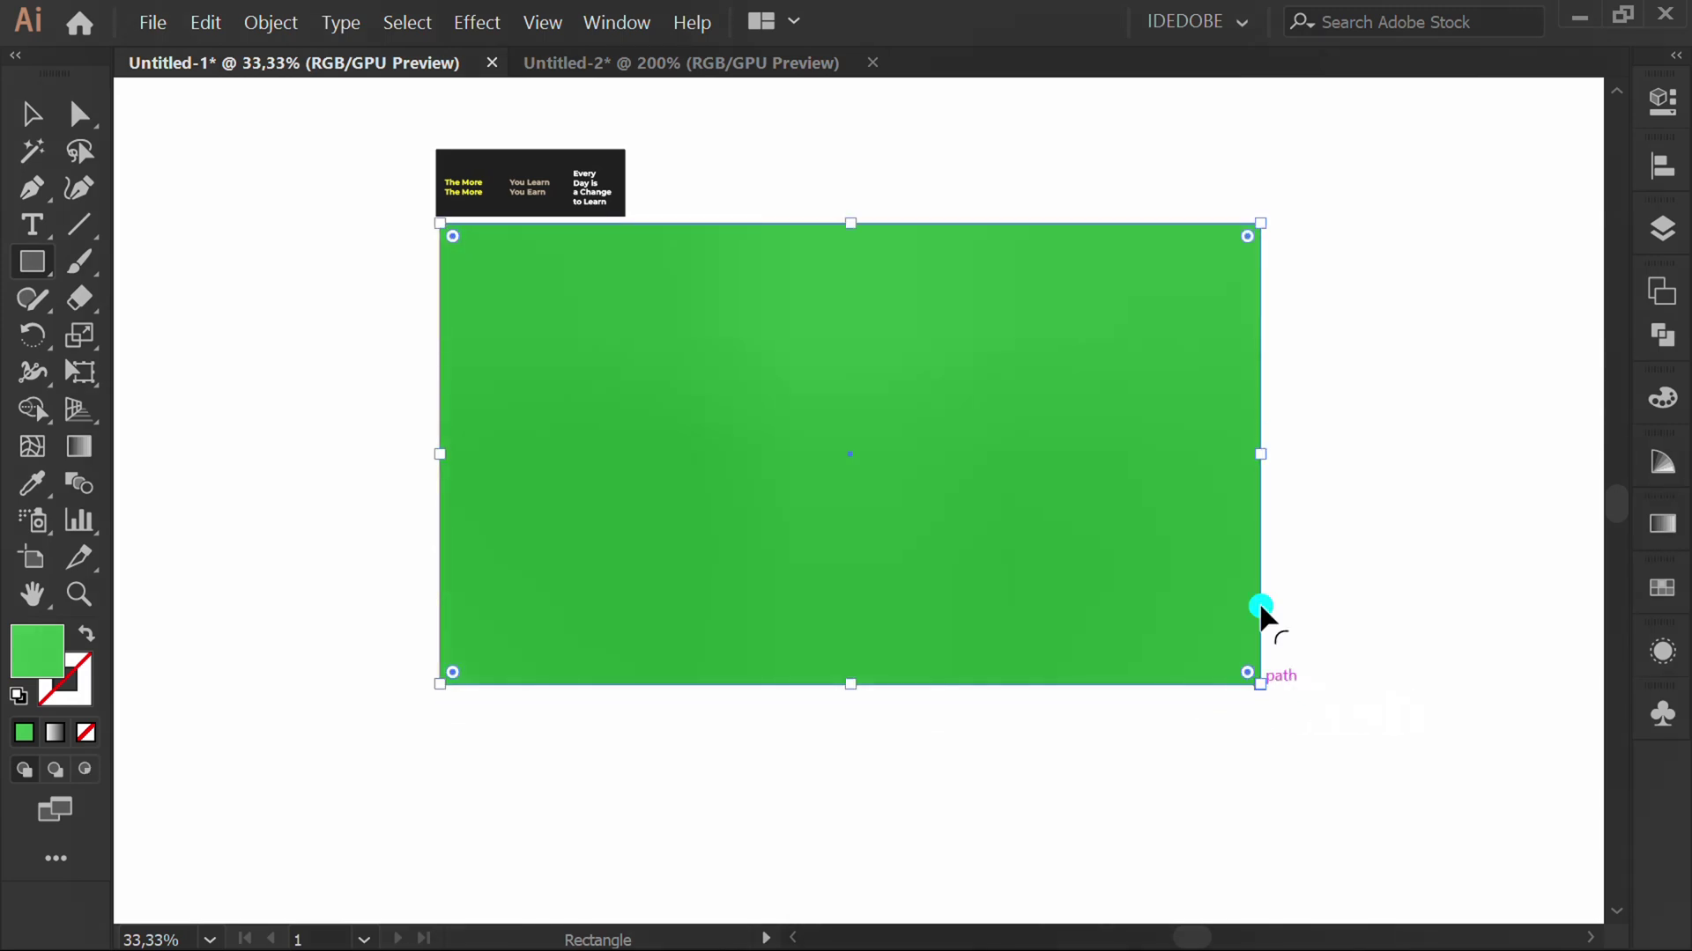
{"action": "right_click", "coordinate": [974, 284]}
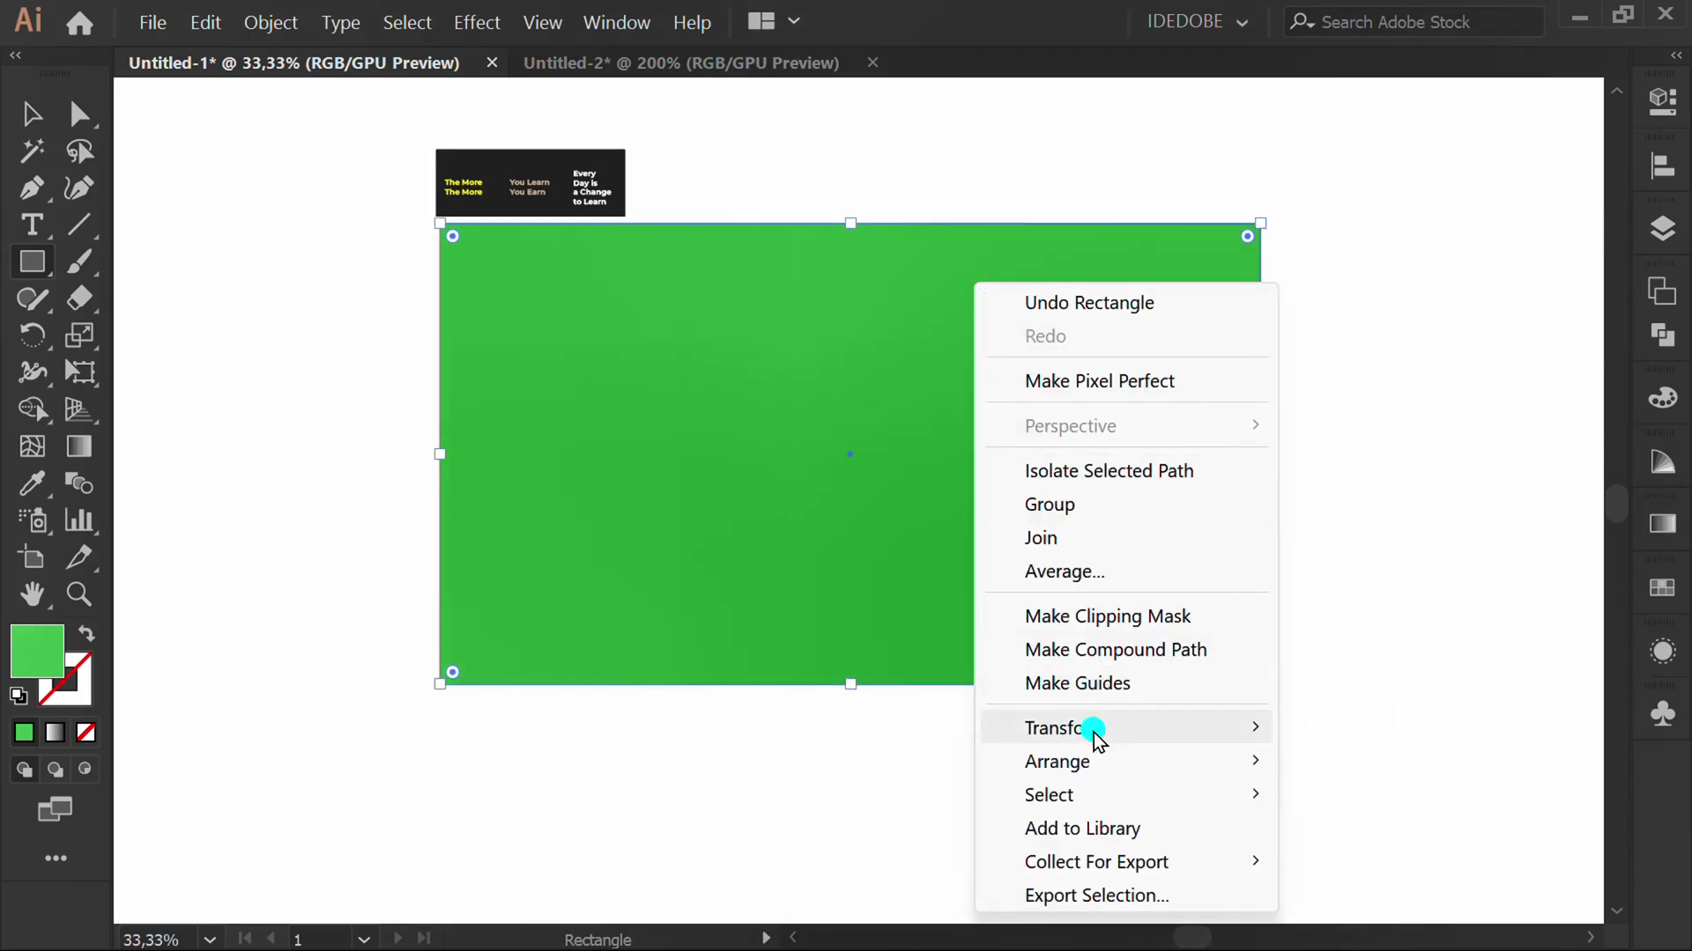
{"action": "mouse_move", "coordinate": [1100, 766]}
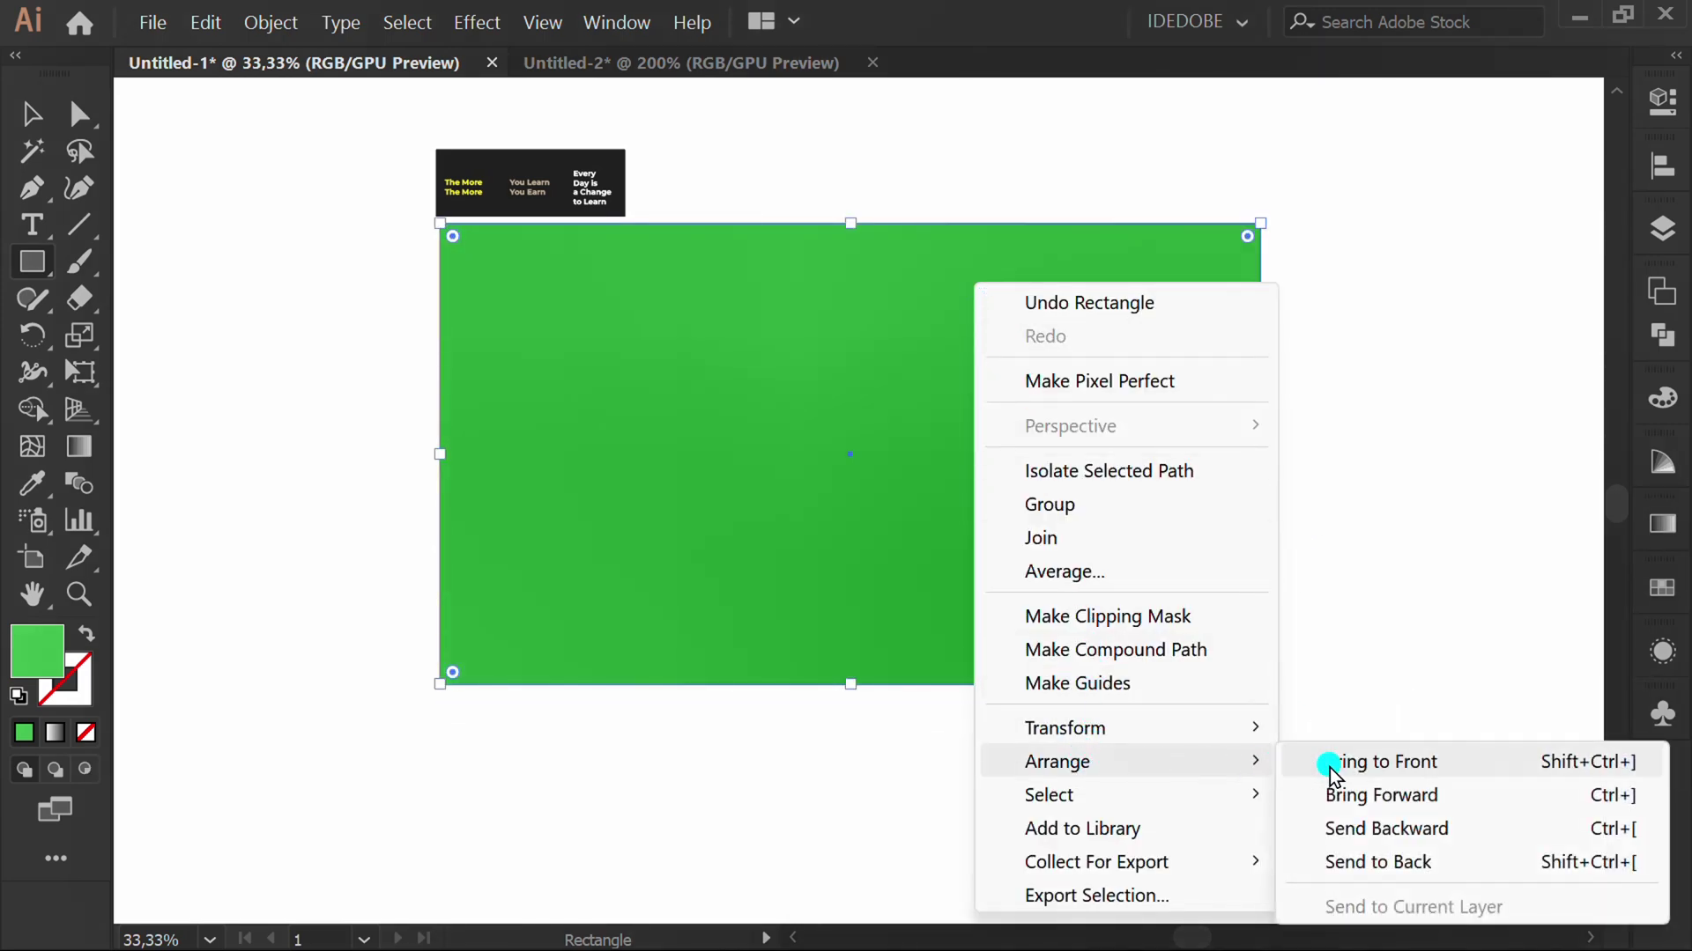
{"action": "left_click", "coordinate": [1410, 868]}
Fill the backdrop rectangle with near-black grey.
{"action": "left_click", "coordinate": [1663, 95]}
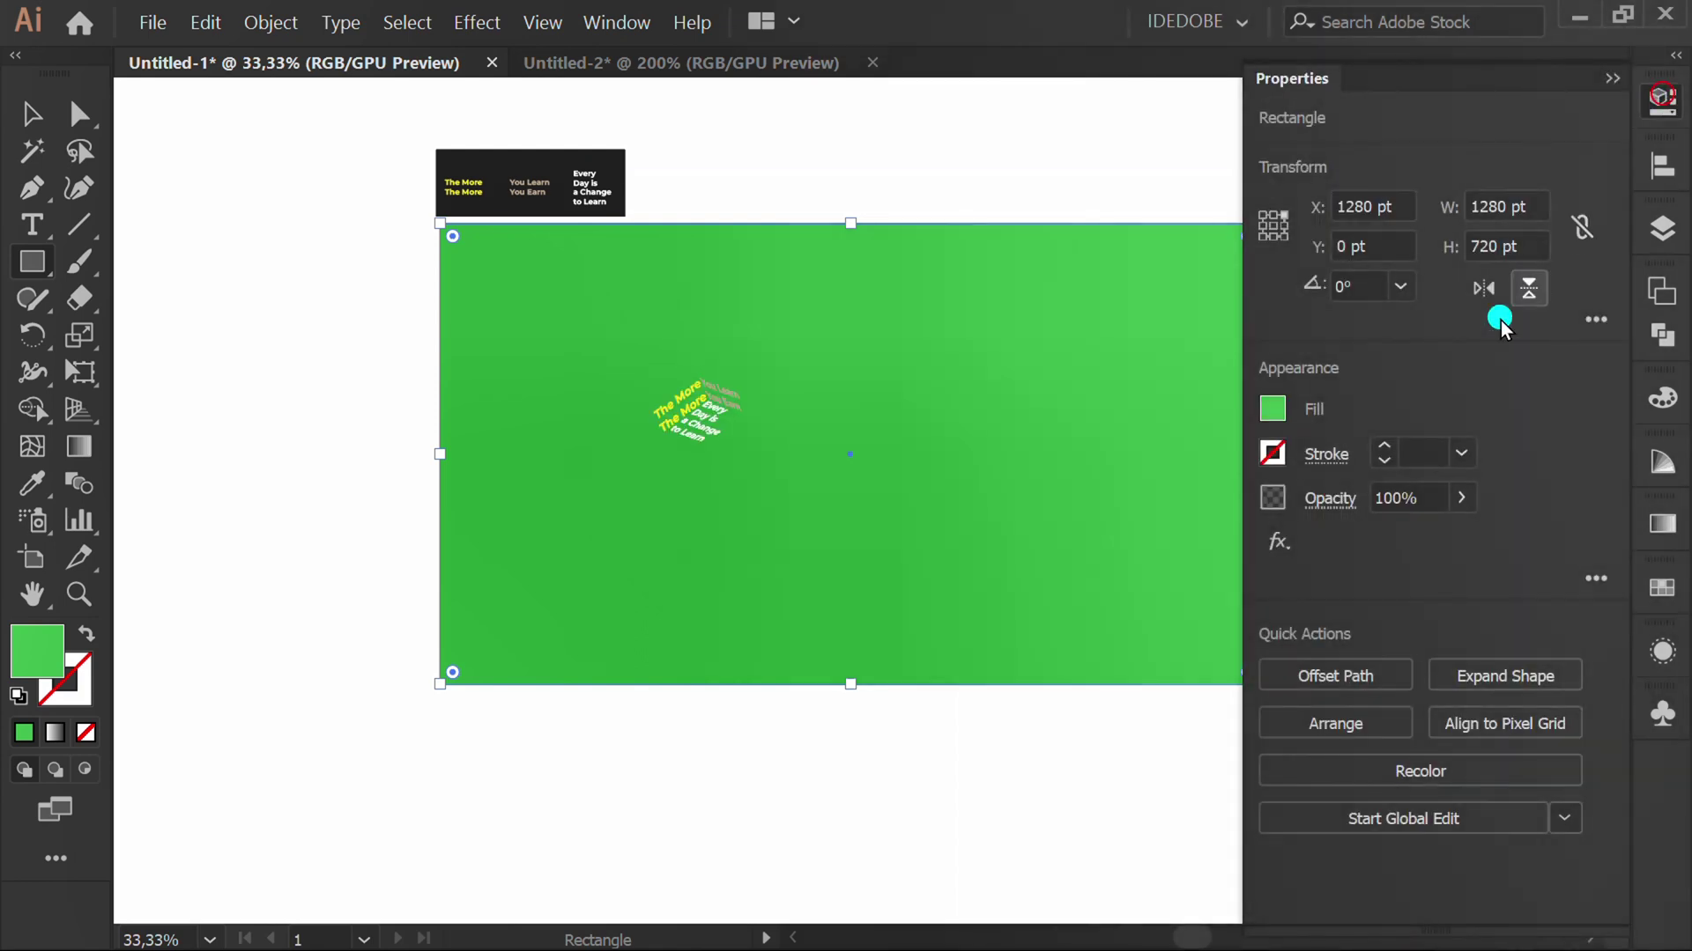
{"action": "left_click", "coordinate": [1272, 408]}
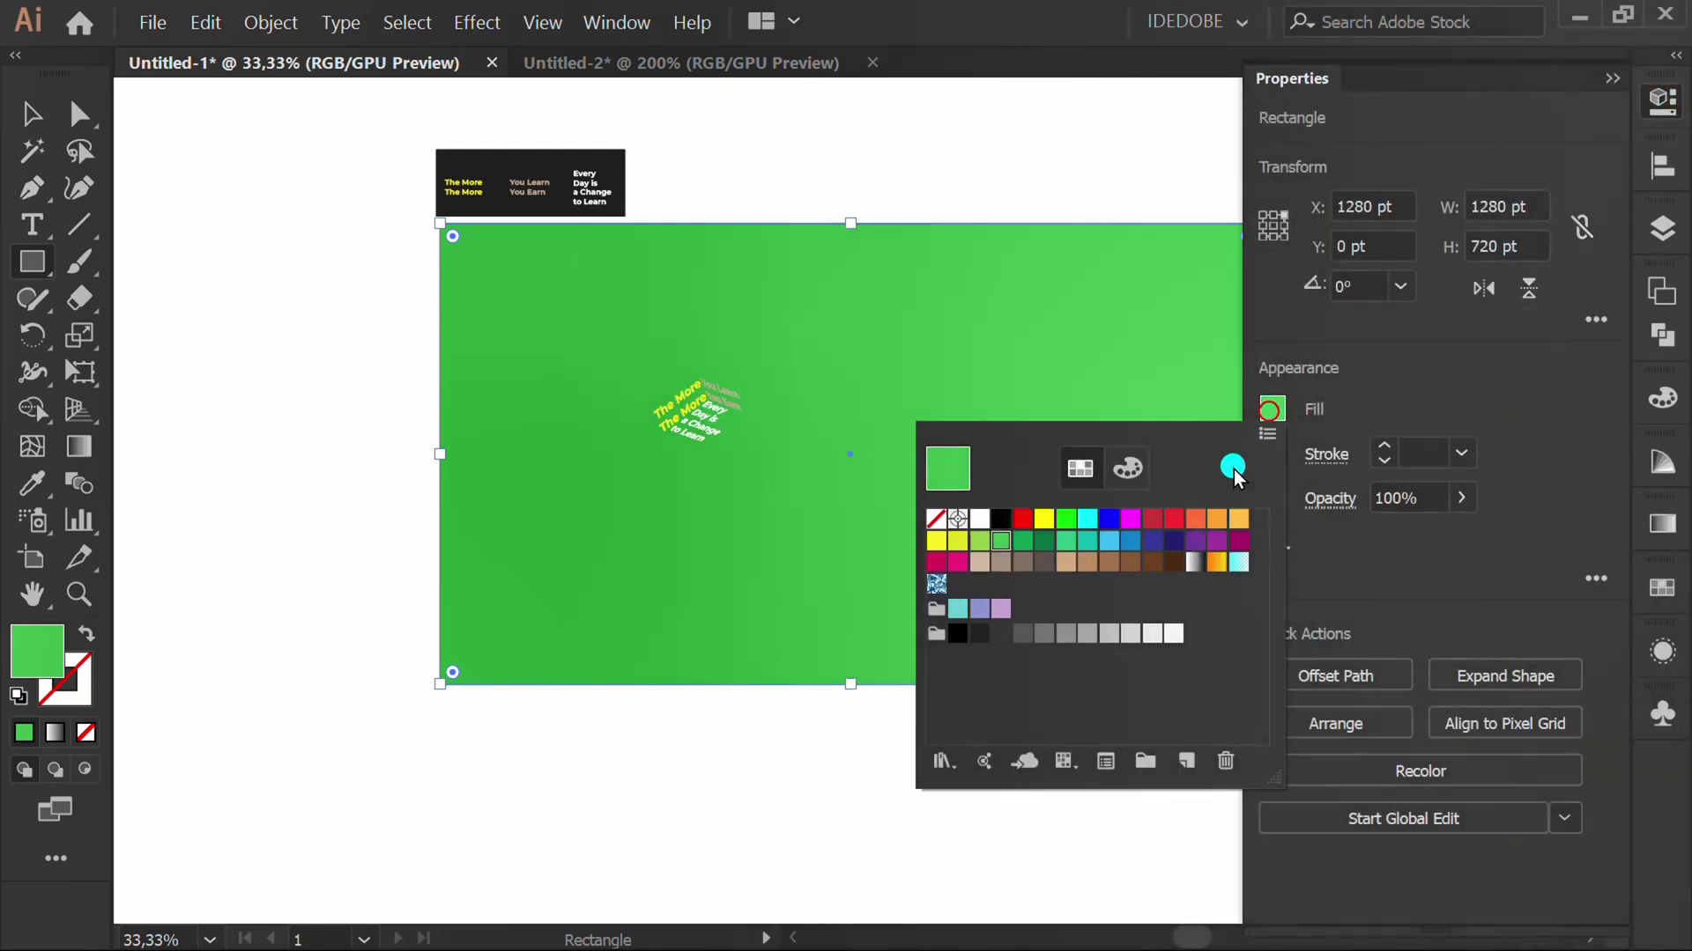
{"action": "left_click", "coordinate": [978, 634]}
{"action": "left_click", "coordinate": [1403, 371]}
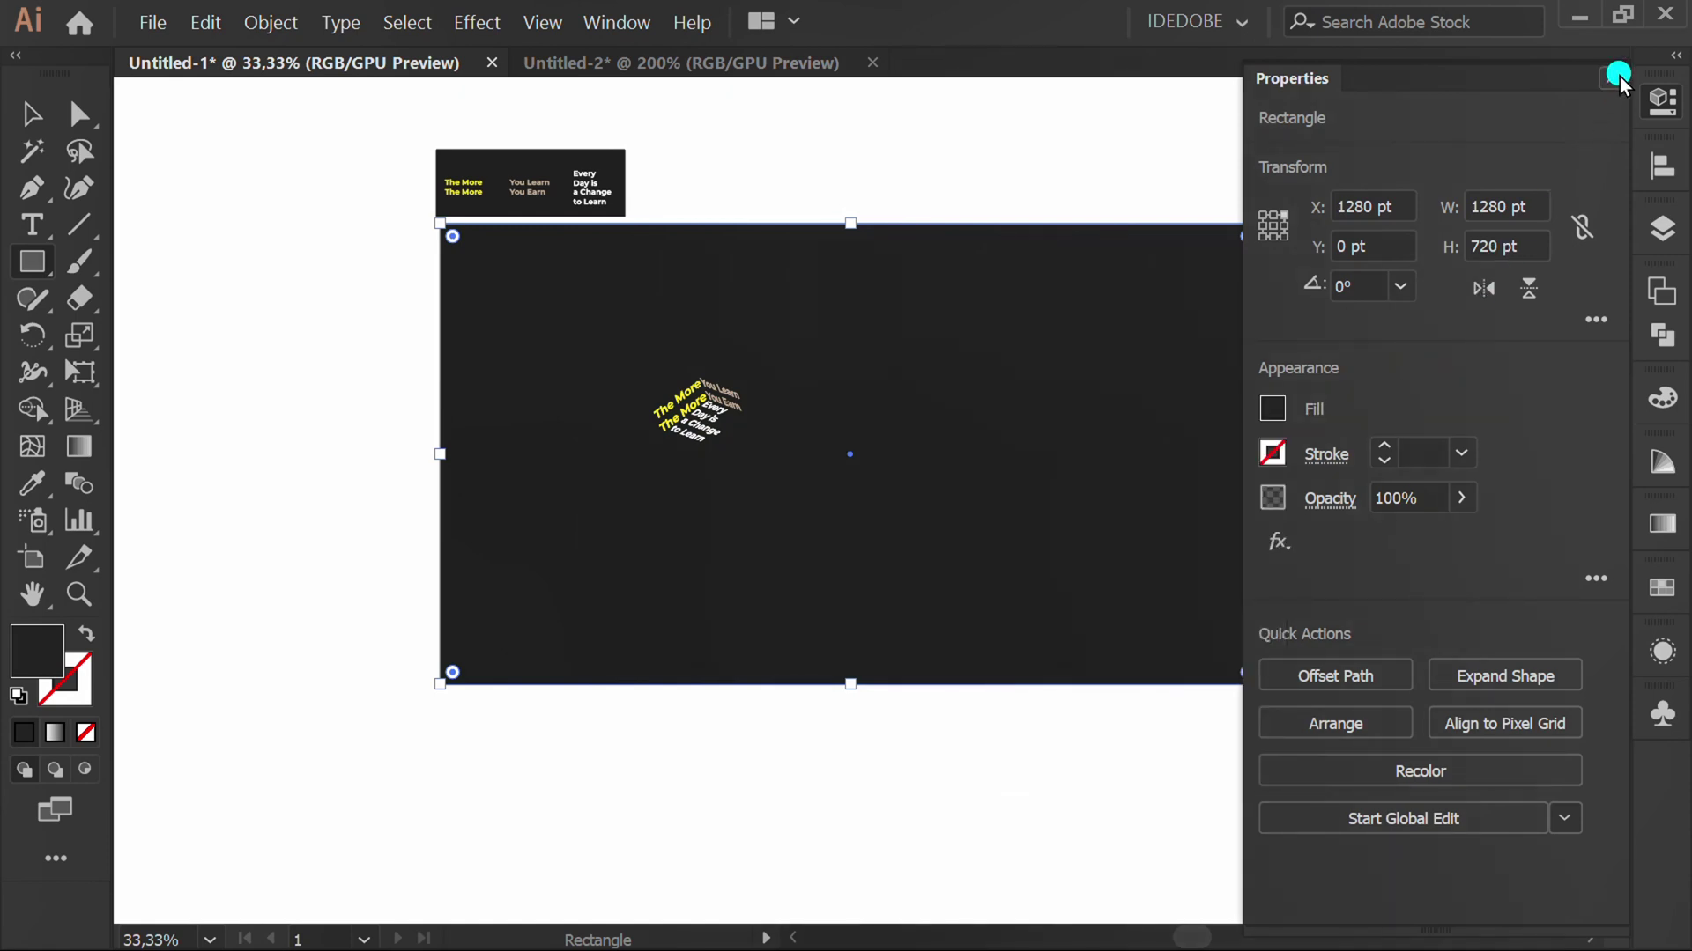
{"action": "left_click", "coordinate": [1663, 95]}
{"action": "scroll", "coordinate": [831, 419], "scroll_direction": "up", "scroll_amount": 5}
Reopen the 3D text's Extrude & Bevel (Mapped) settings with Preview on.
{"action": "key", "text": "v"}
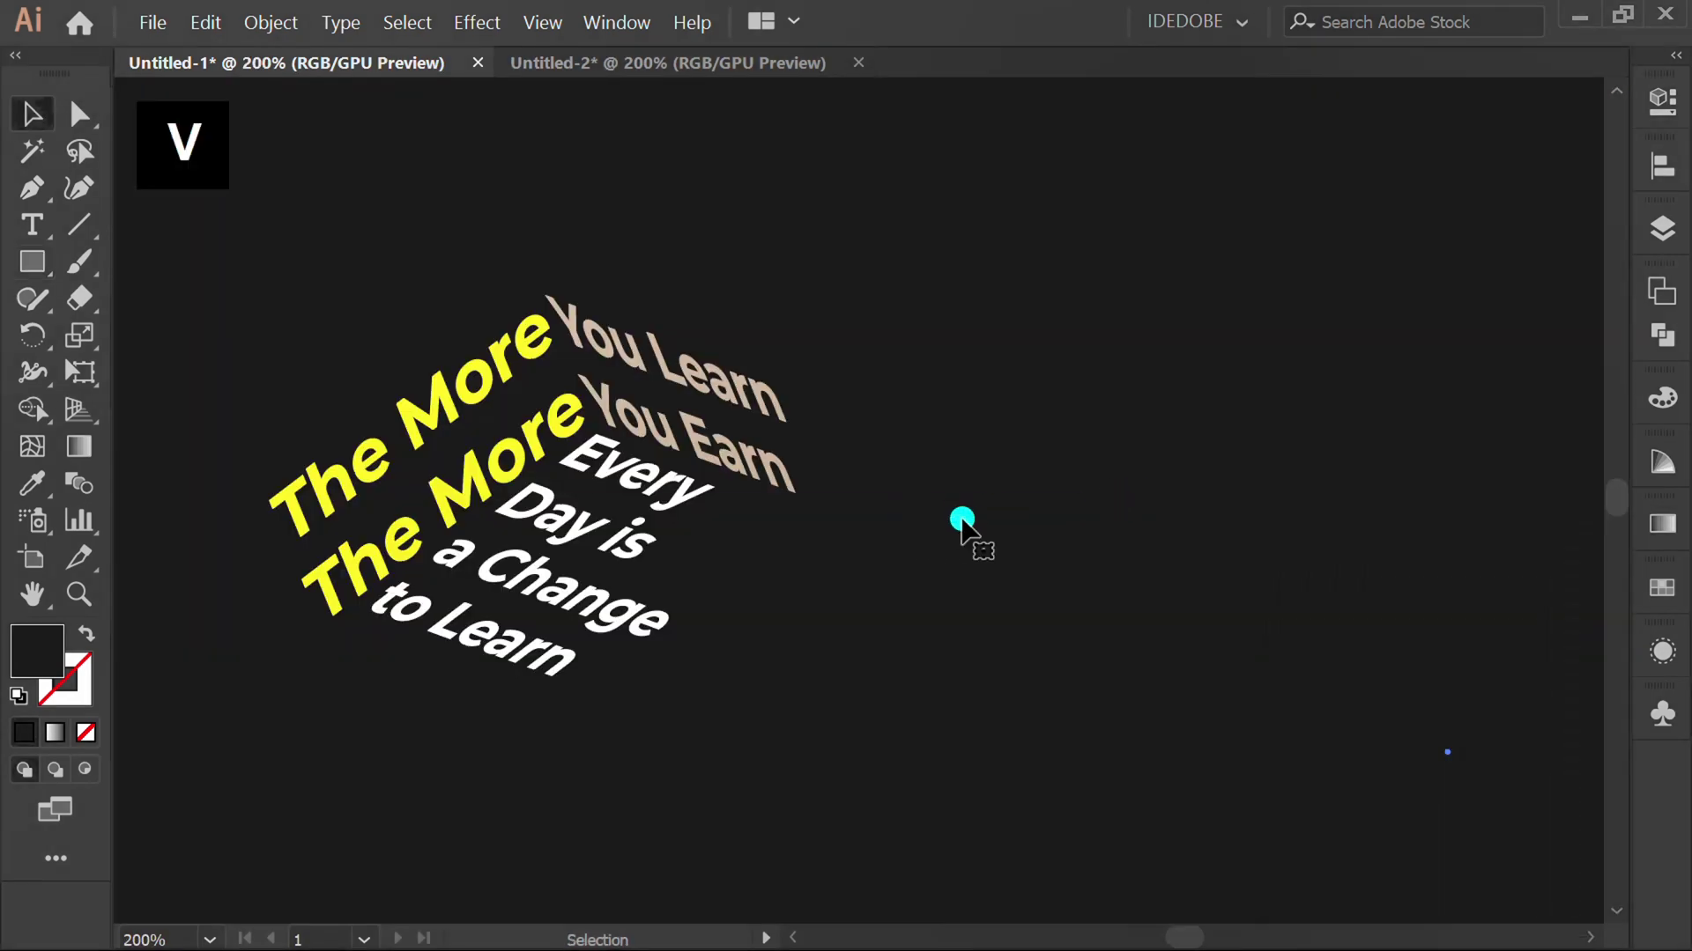
{"action": "left_click", "coordinate": [603, 462]}
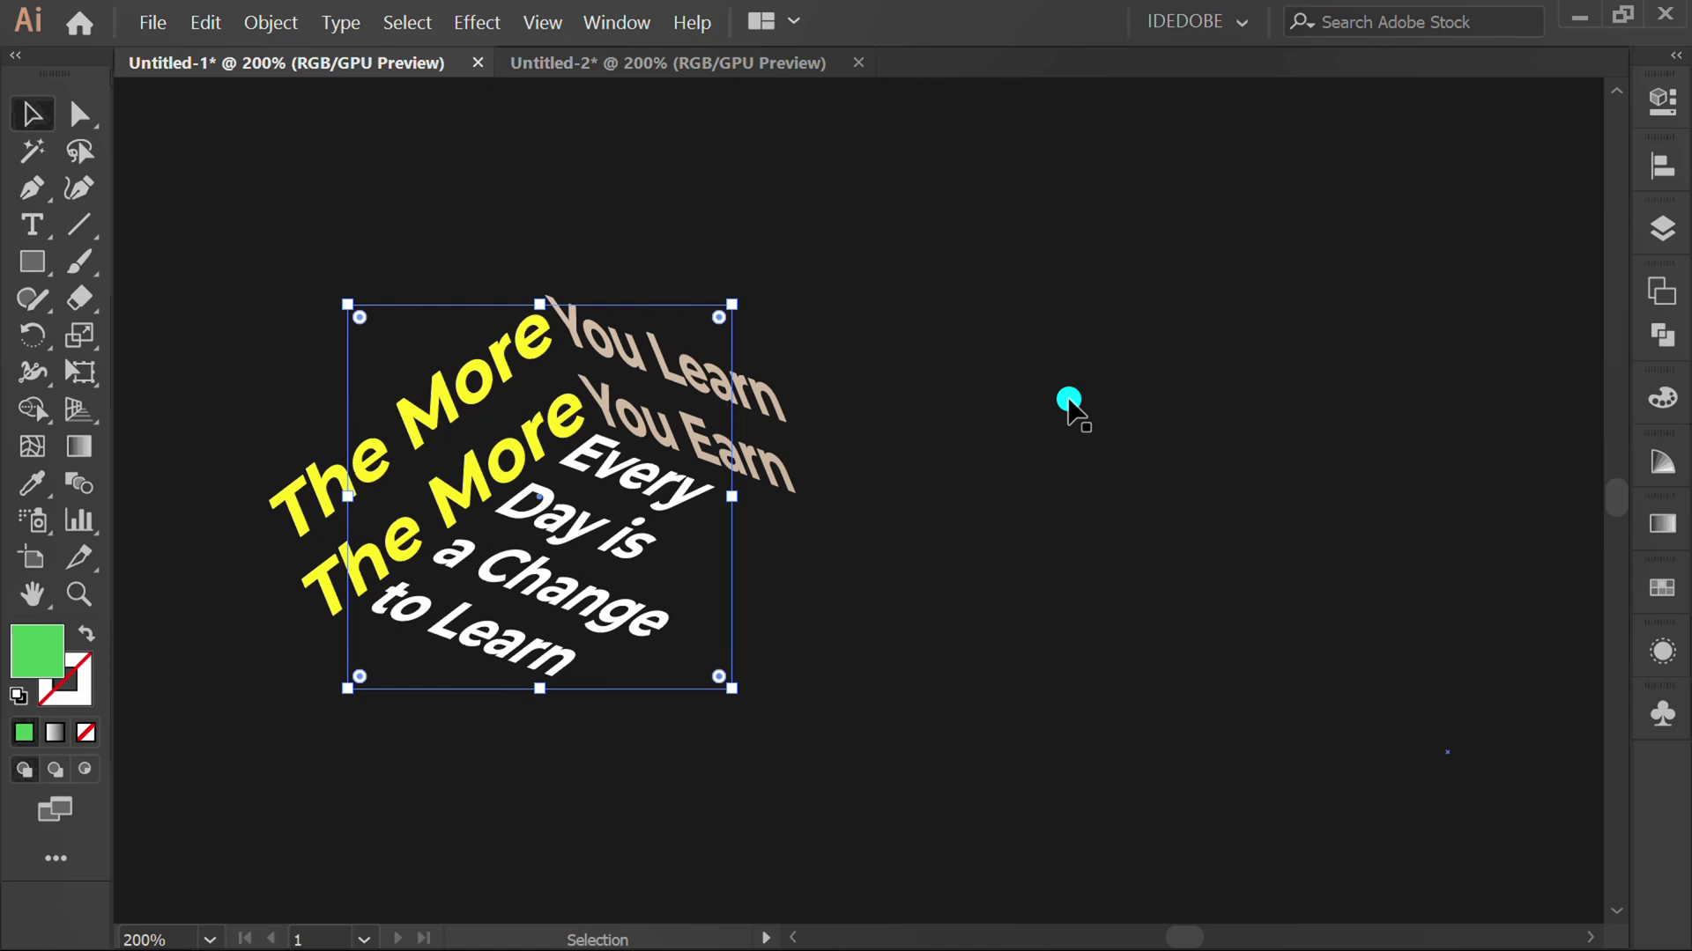
{"action": "left_click", "coordinate": [1663, 97]}
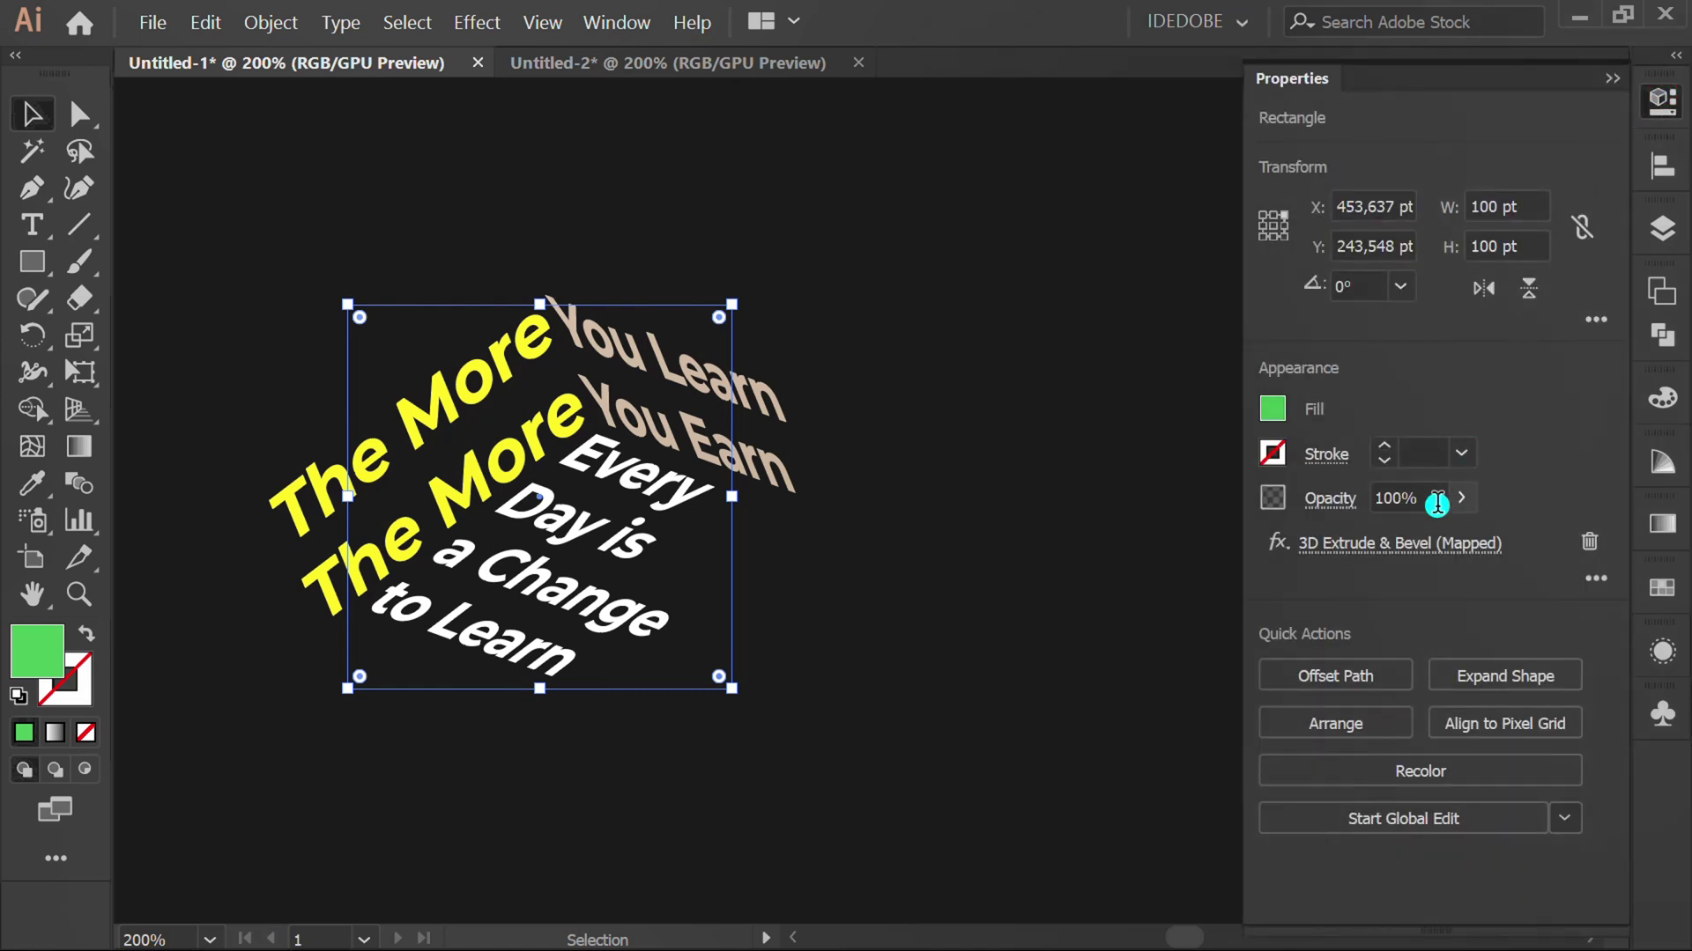
{"action": "left_click", "coordinate": [1396, 547]}
{"action": "left_click_drag", "start_coordinate": [1109, 165], "coordinate": [1240, 146]}
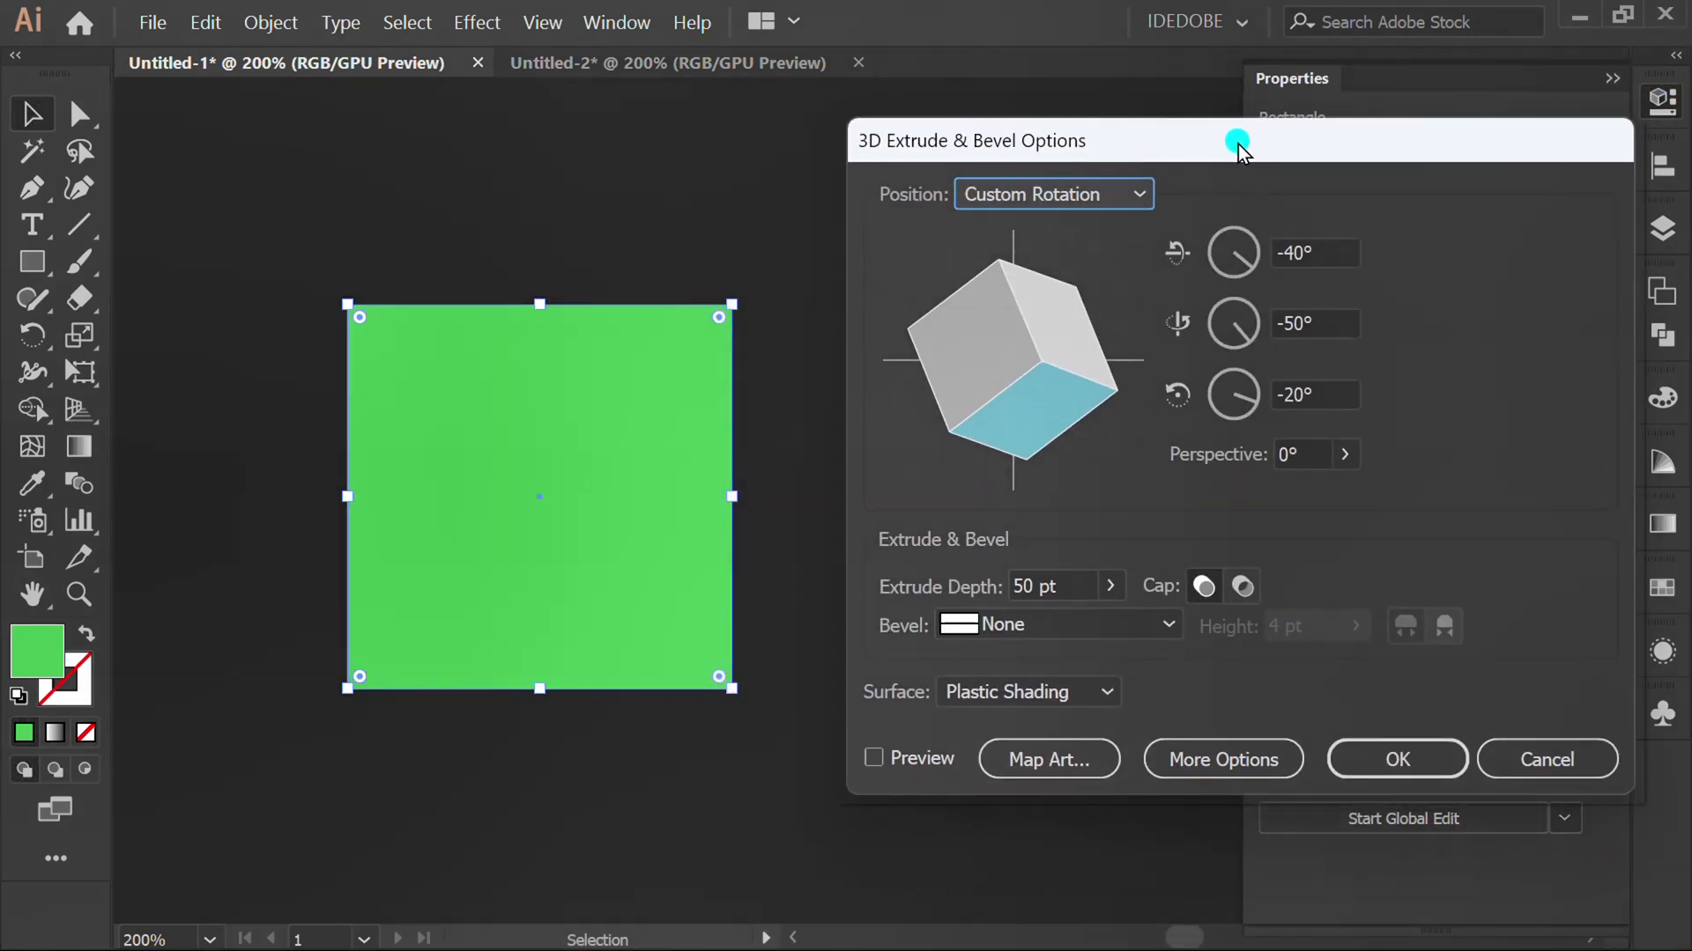
{"action": "left_click", "coordinate": [871, 760]}
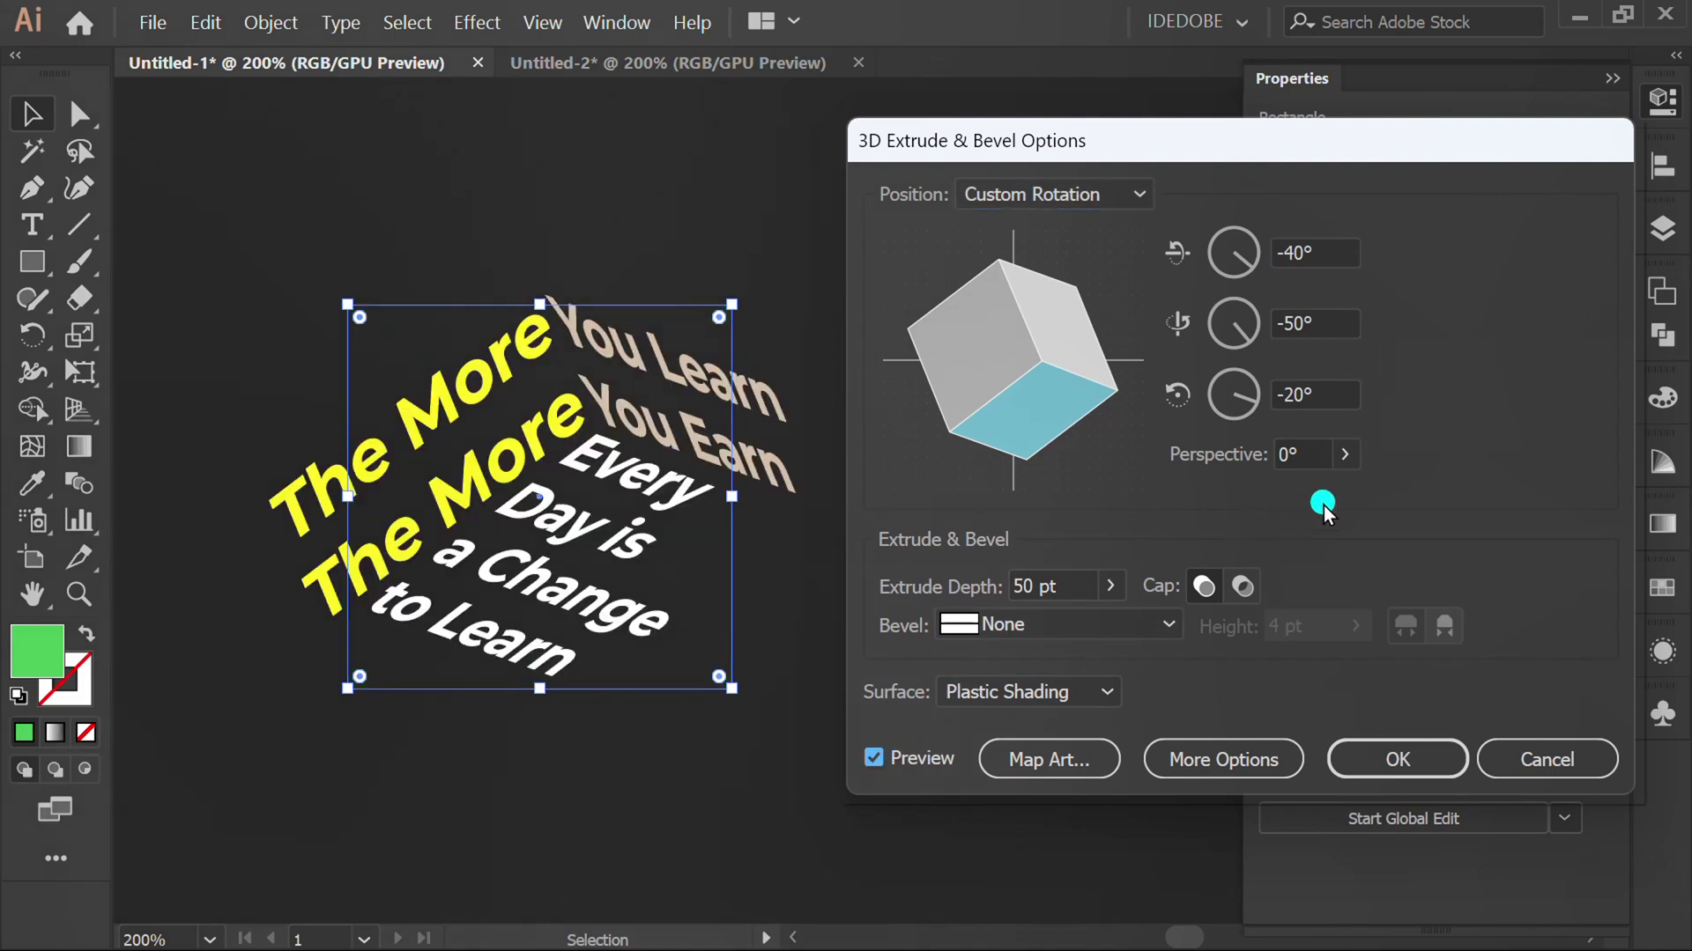
Raise Perspective to 100° and apply it.
{"action": "scroll", "coordinate": [1321, 456], "scroll_direction": "up", "scroll_amount": 7}
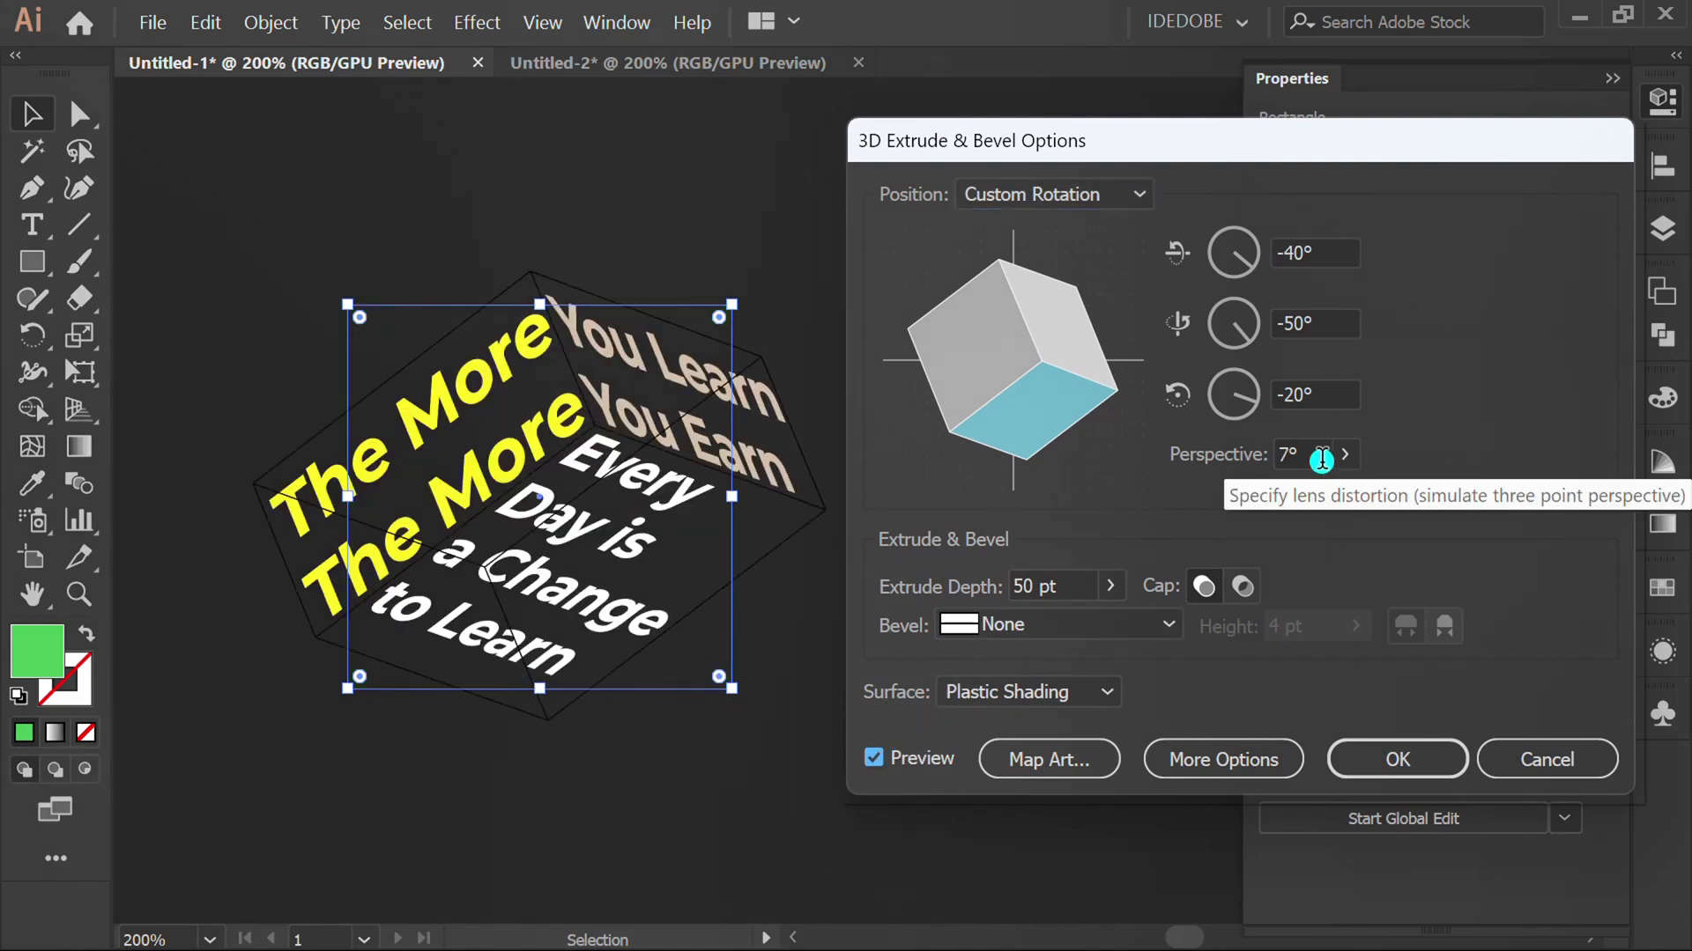
{"action": "scroll", "coordinate": [1322, 456], "scroll_direction": "up", "scroll_amount": 20}
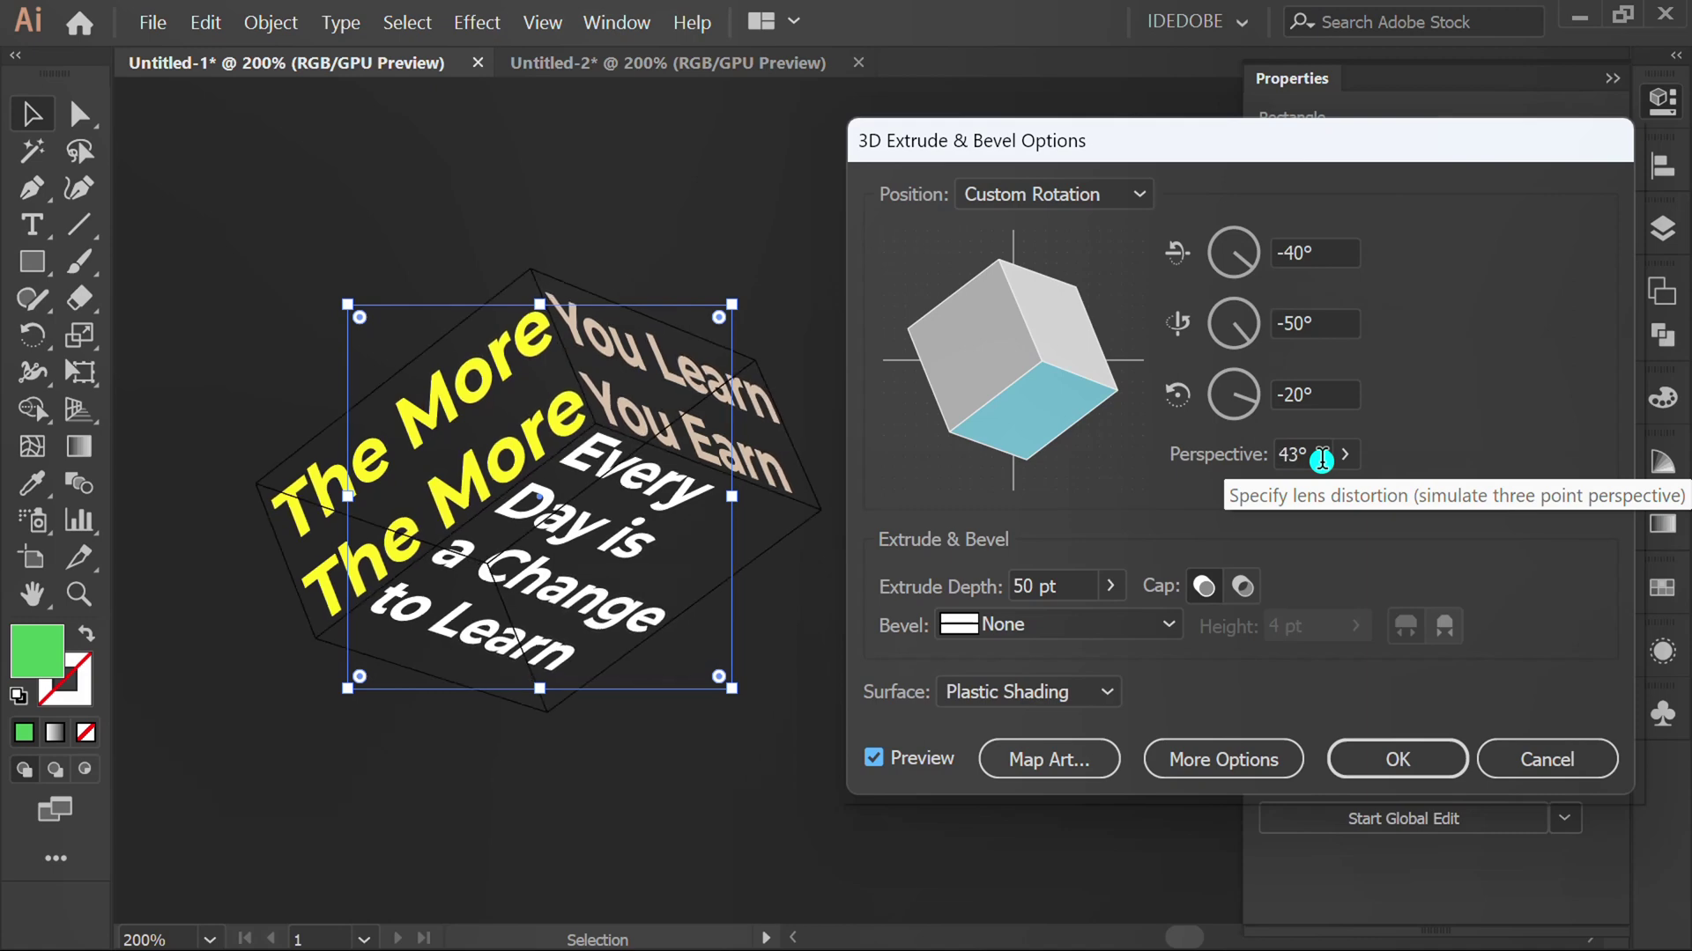
{"action": "scroll", "coordinate": [1321, 456], "scroll_direction": "up", "scroll_amount": 20}
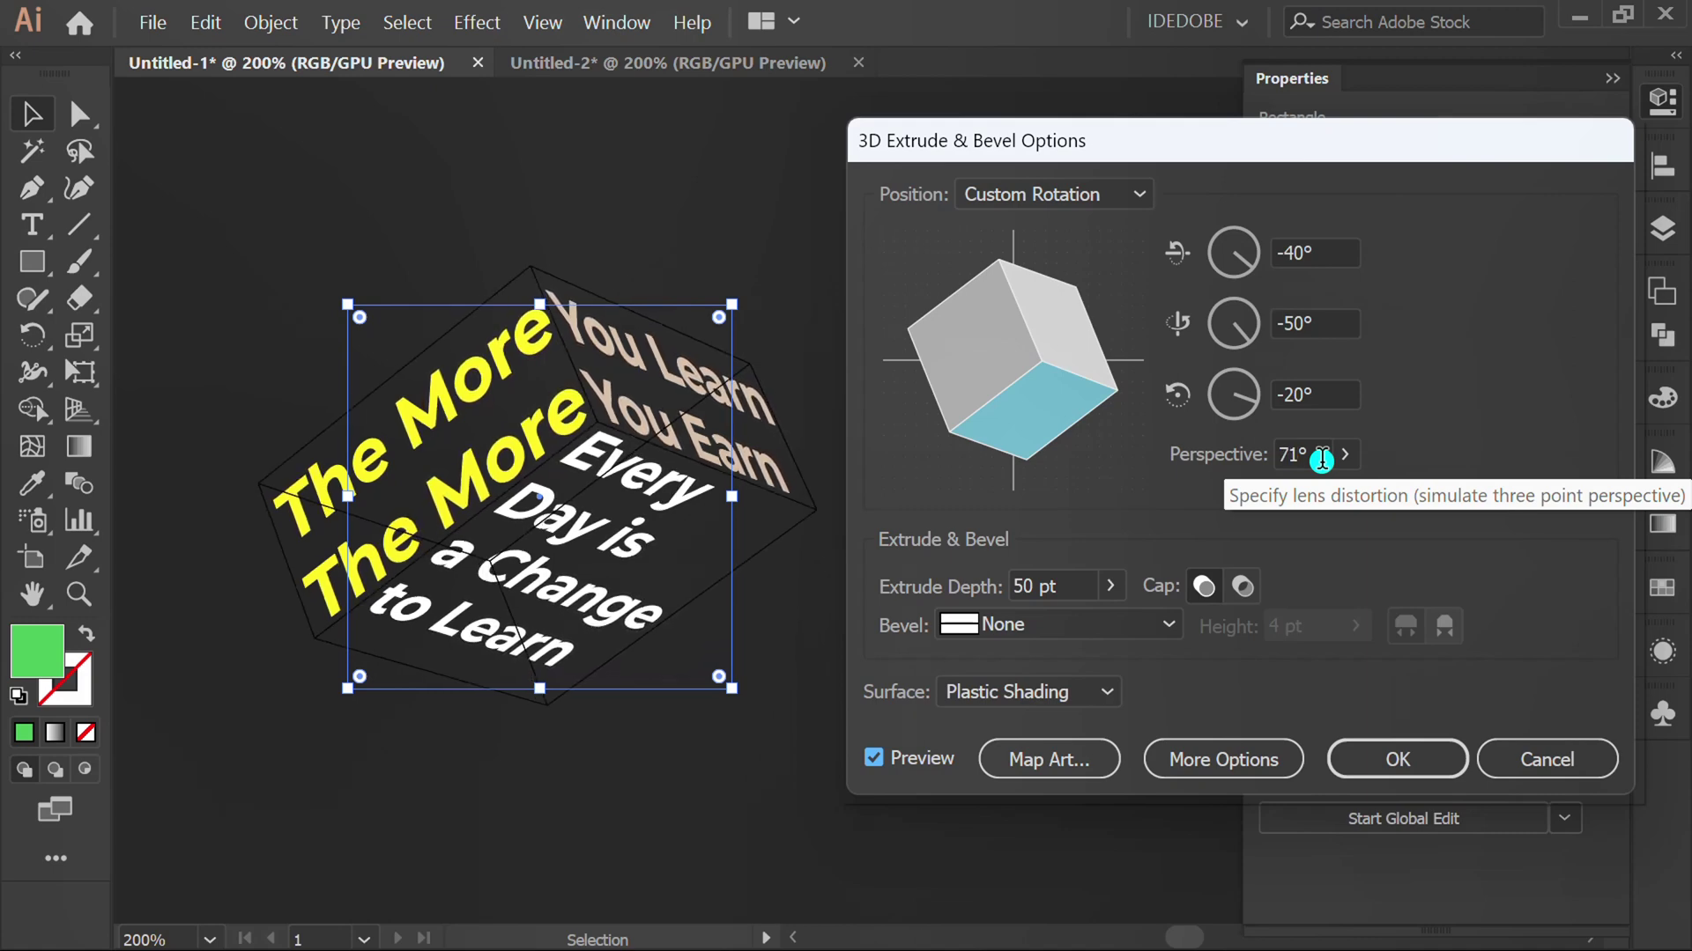
{"action": "scroll", "coordinate": [1322, 457], "scroll_direction": "up", "scroll_amount": 20}
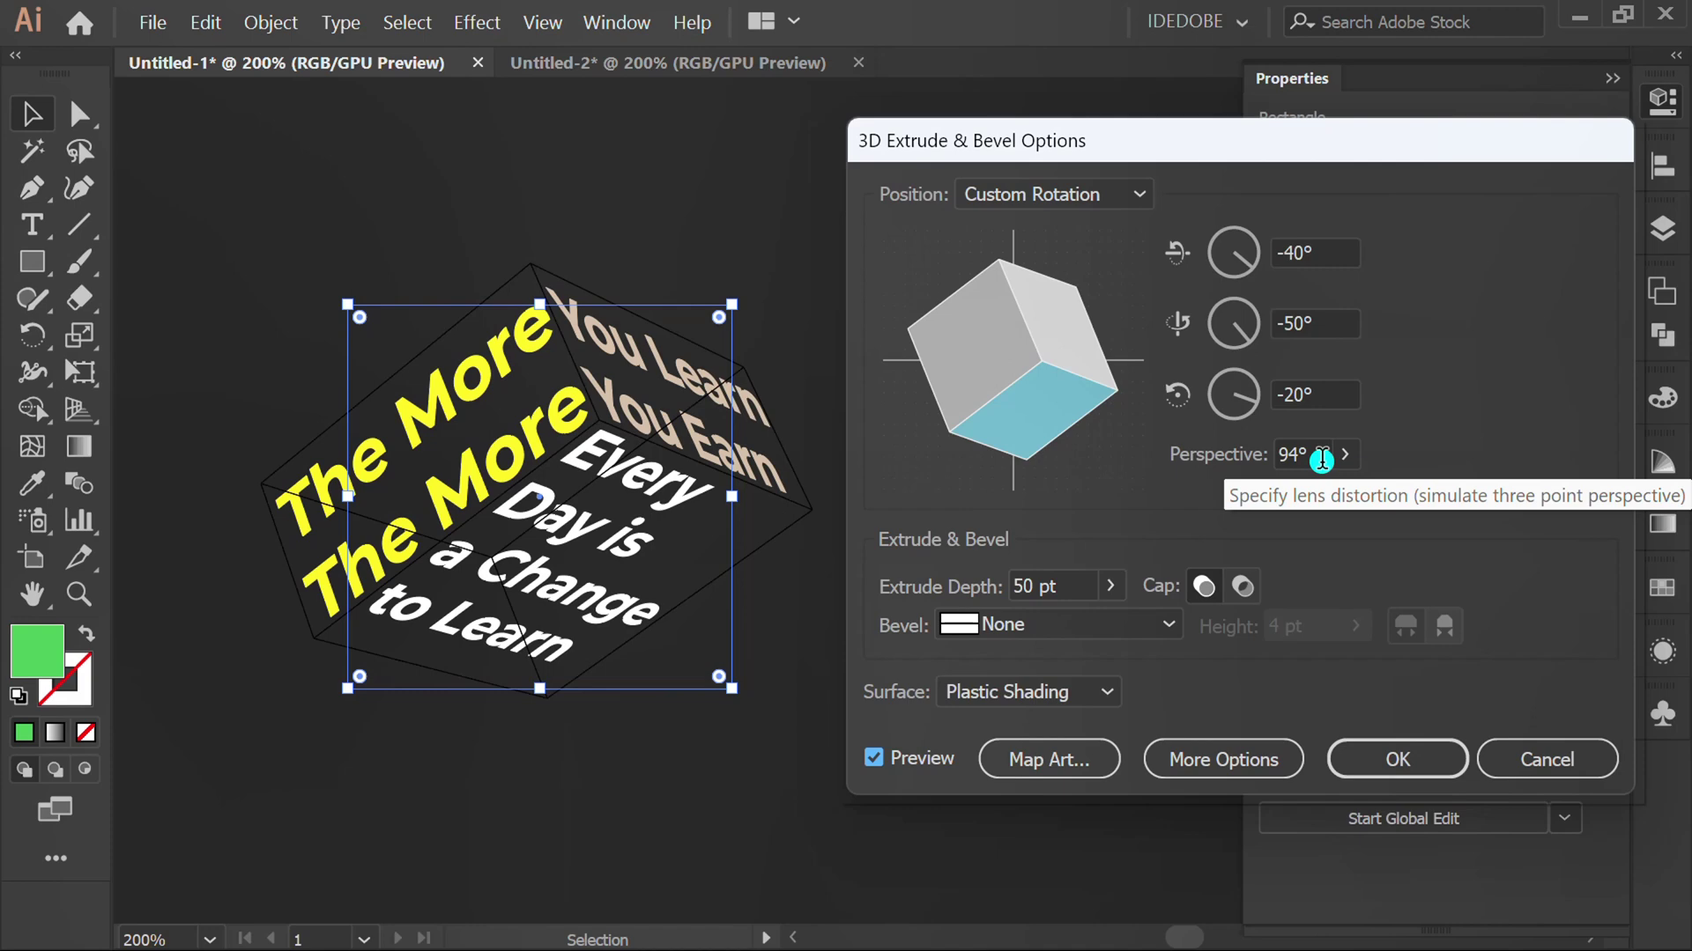
{"action": "scroll", "coordinate": [1321, 456], "scroll_direction": "up", "scroll_amount": 6}
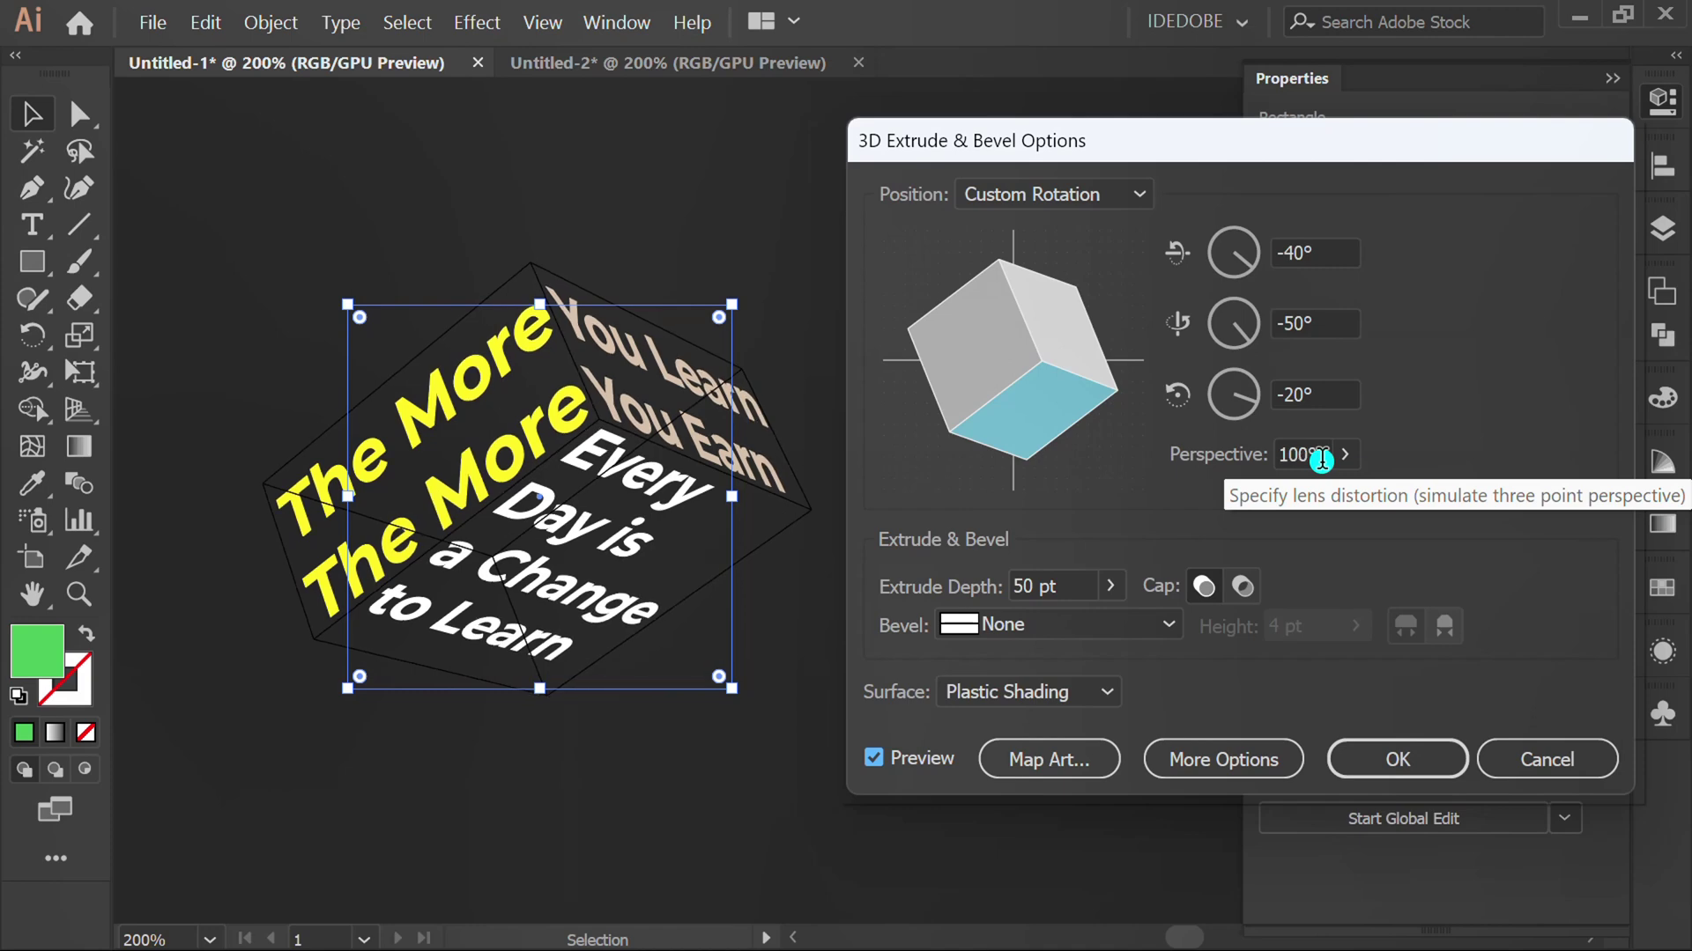
{"action": "left_click", "coordinate": [1392, 758]}
Select the 3D text and expand its appearance into artwork.
{"action": "left_click", "coordinate": [977, 692]}
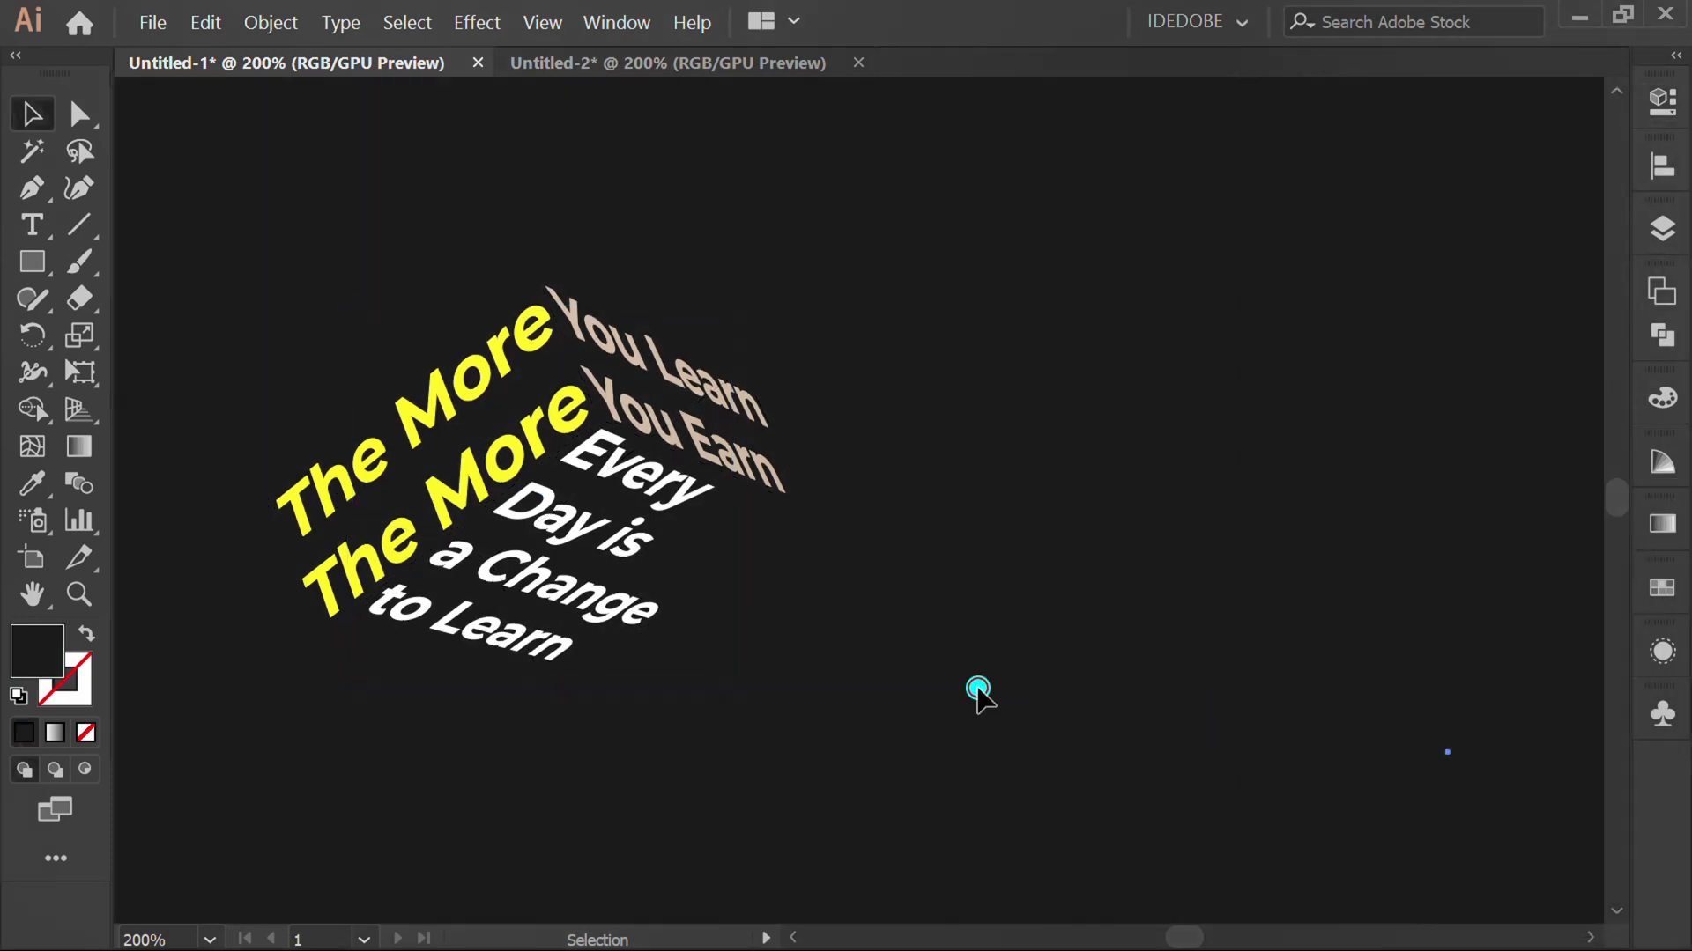
{"action": "left_click", "coordinate": [570, 484]}
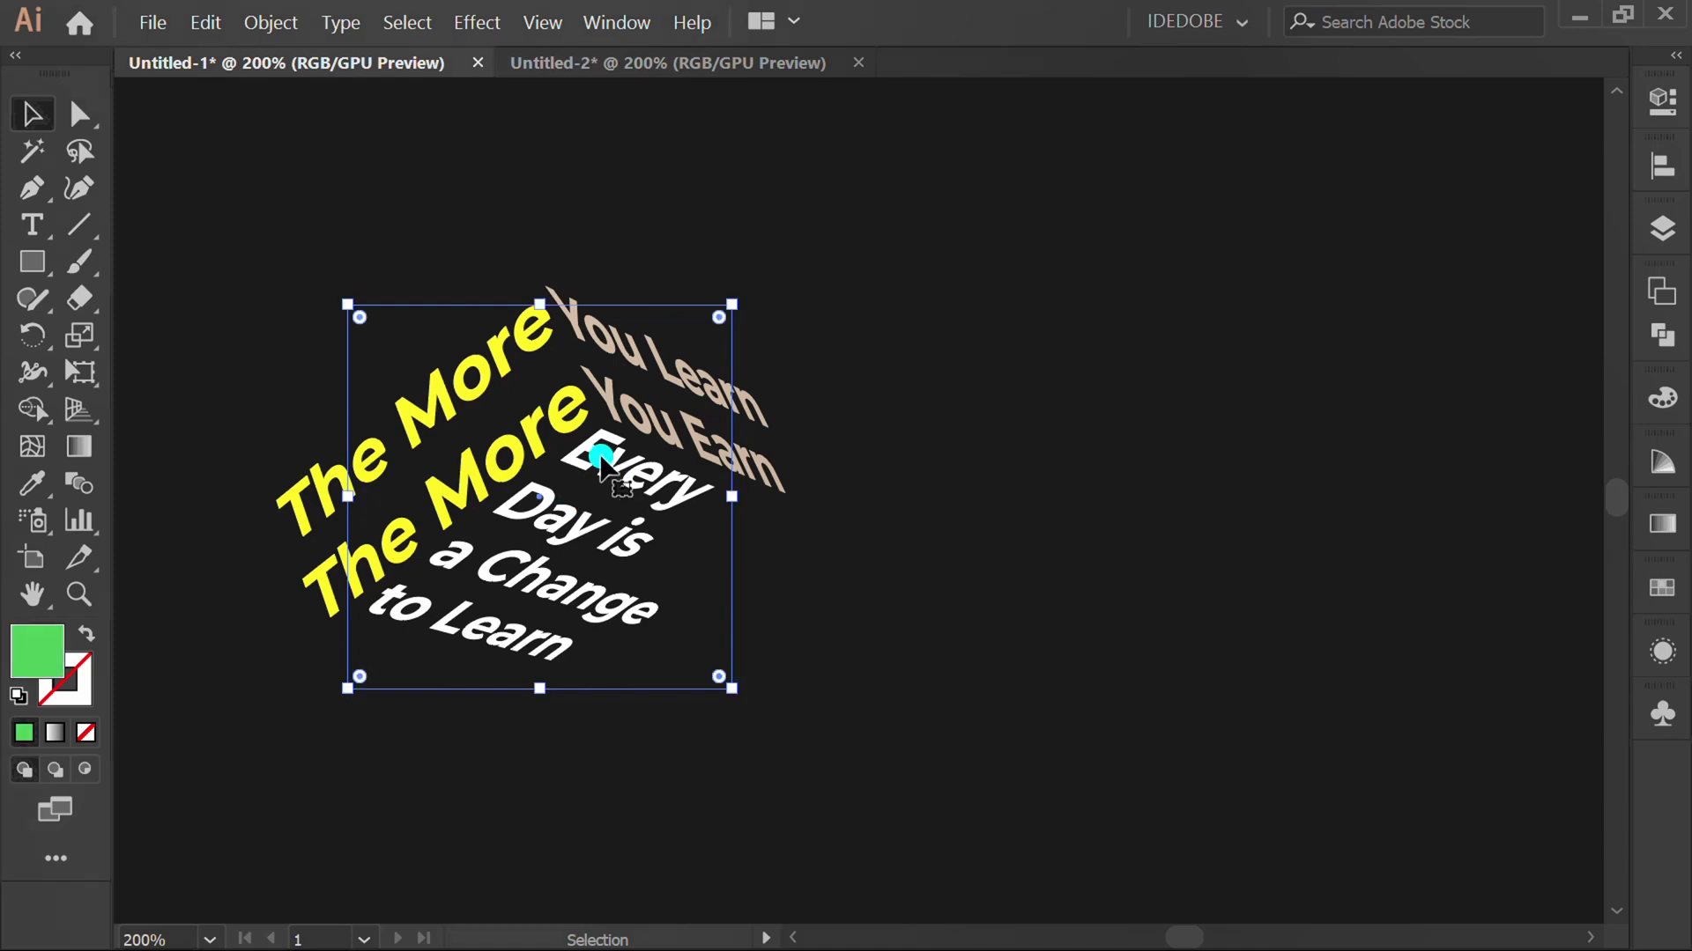
{"action": "left_click", "coordinate": [264, 21]}
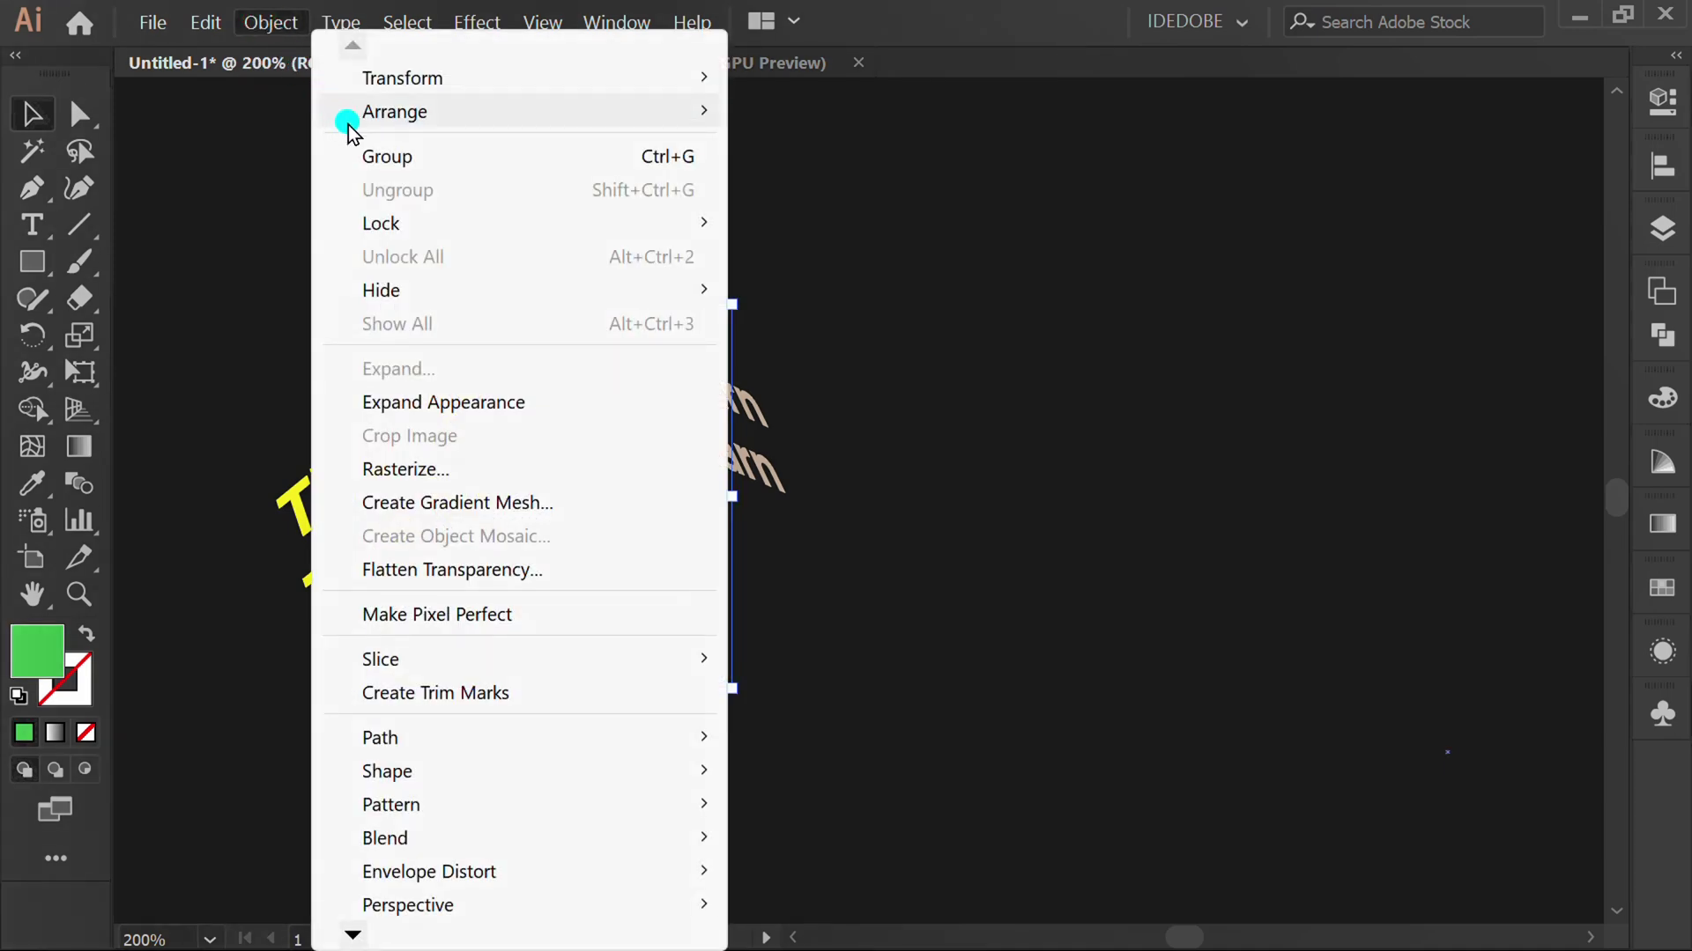
{"action": "left_click", "coordinate": [546, 402]}
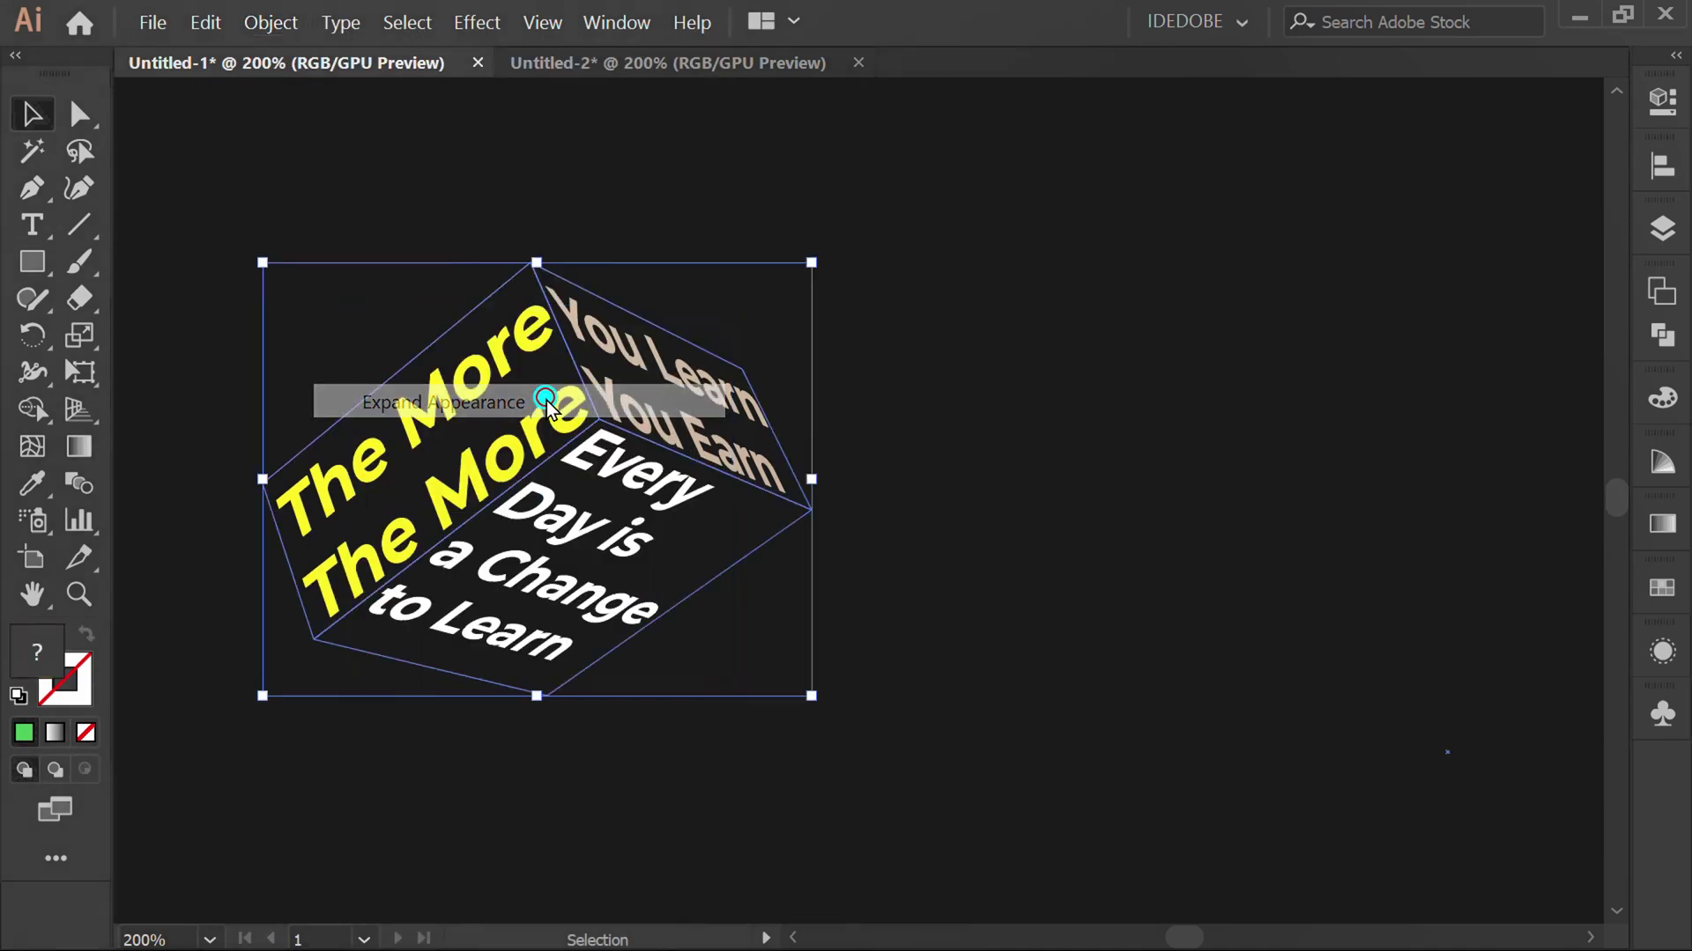
{"action": "scroll", "coordinate": [896, 427], "scroll_direction": "down", "scroll_amount": 4}
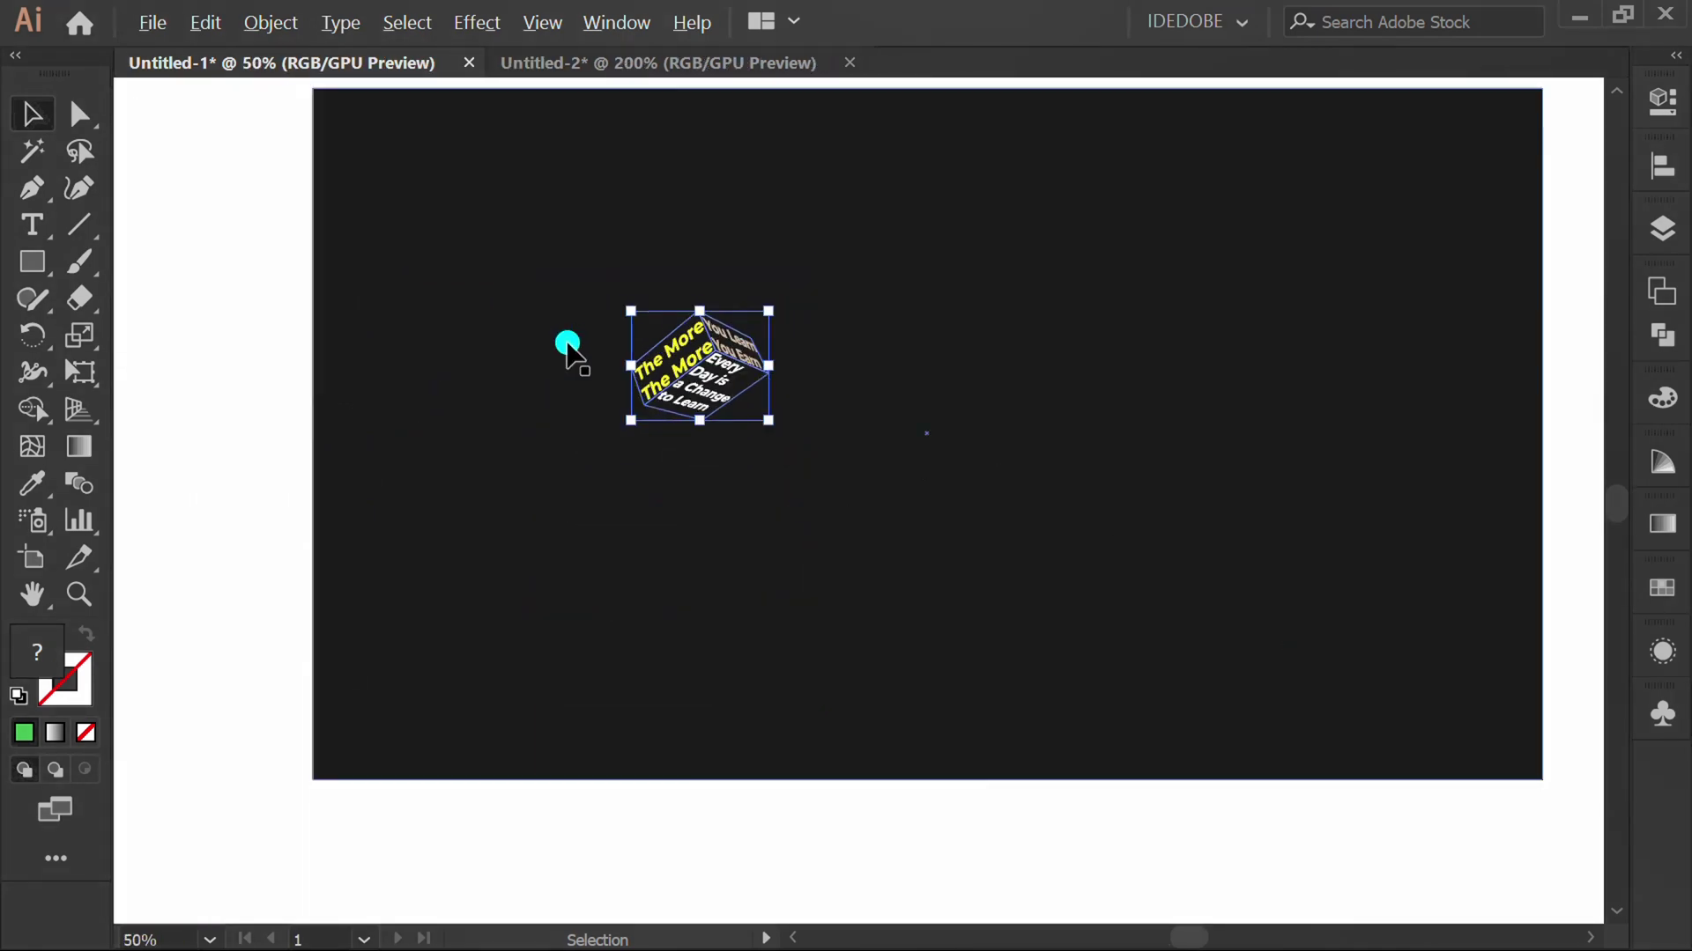
Scale the artwork up proportionally and centre it horizontally and vertically on the artboard.
{"action": "left_click_drag", "start_coordinate": [768, 420], "coordinate": [1054, 725]}
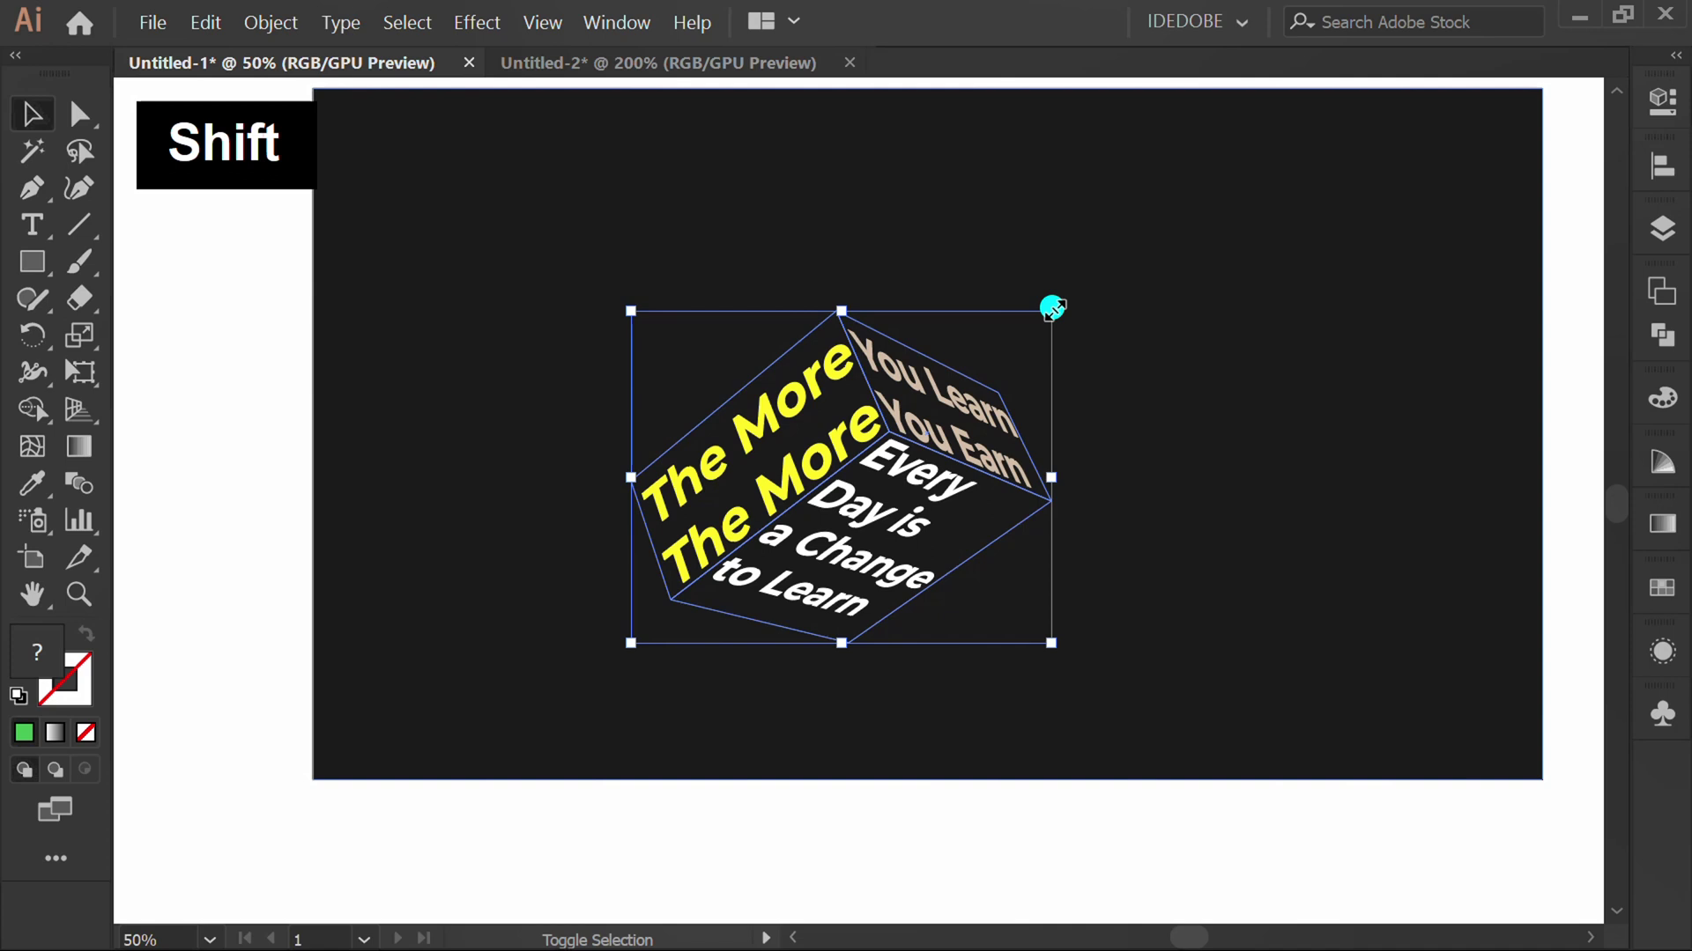
{"action": "left_click_drag", "start_coordinate": [1052, 309], "coordinate": [1234, 197]}
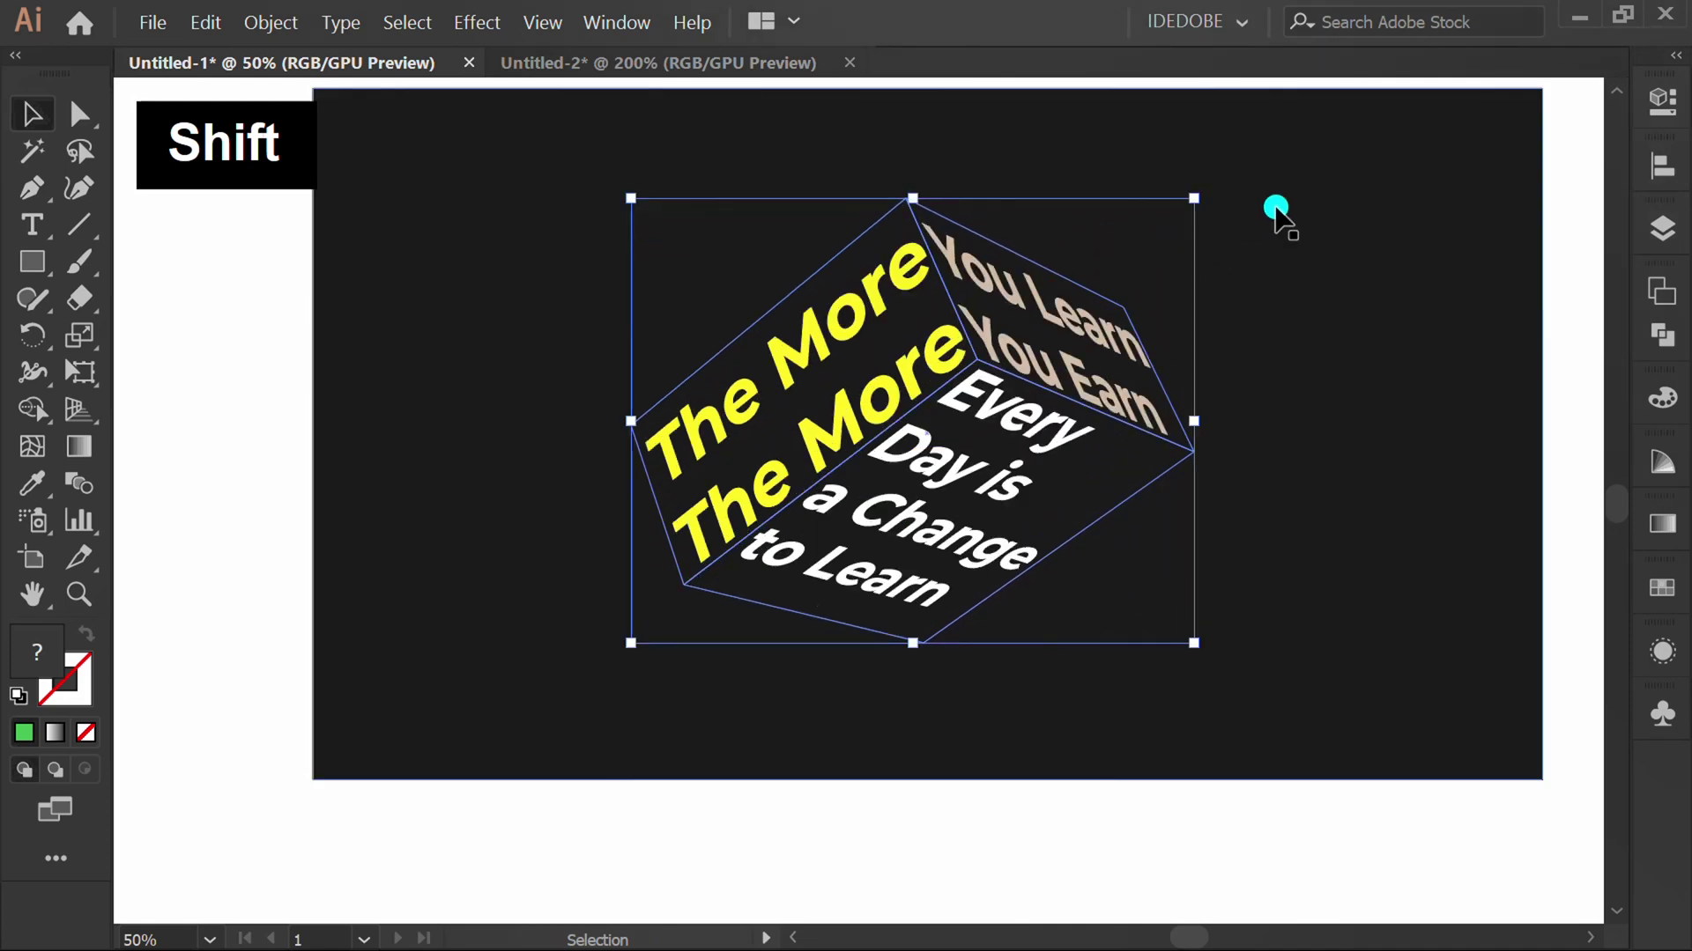
{"action": "left_click", "coordinate": [1662, 164]}
{"action": "left_click", "coordinate": [1354, 217]}
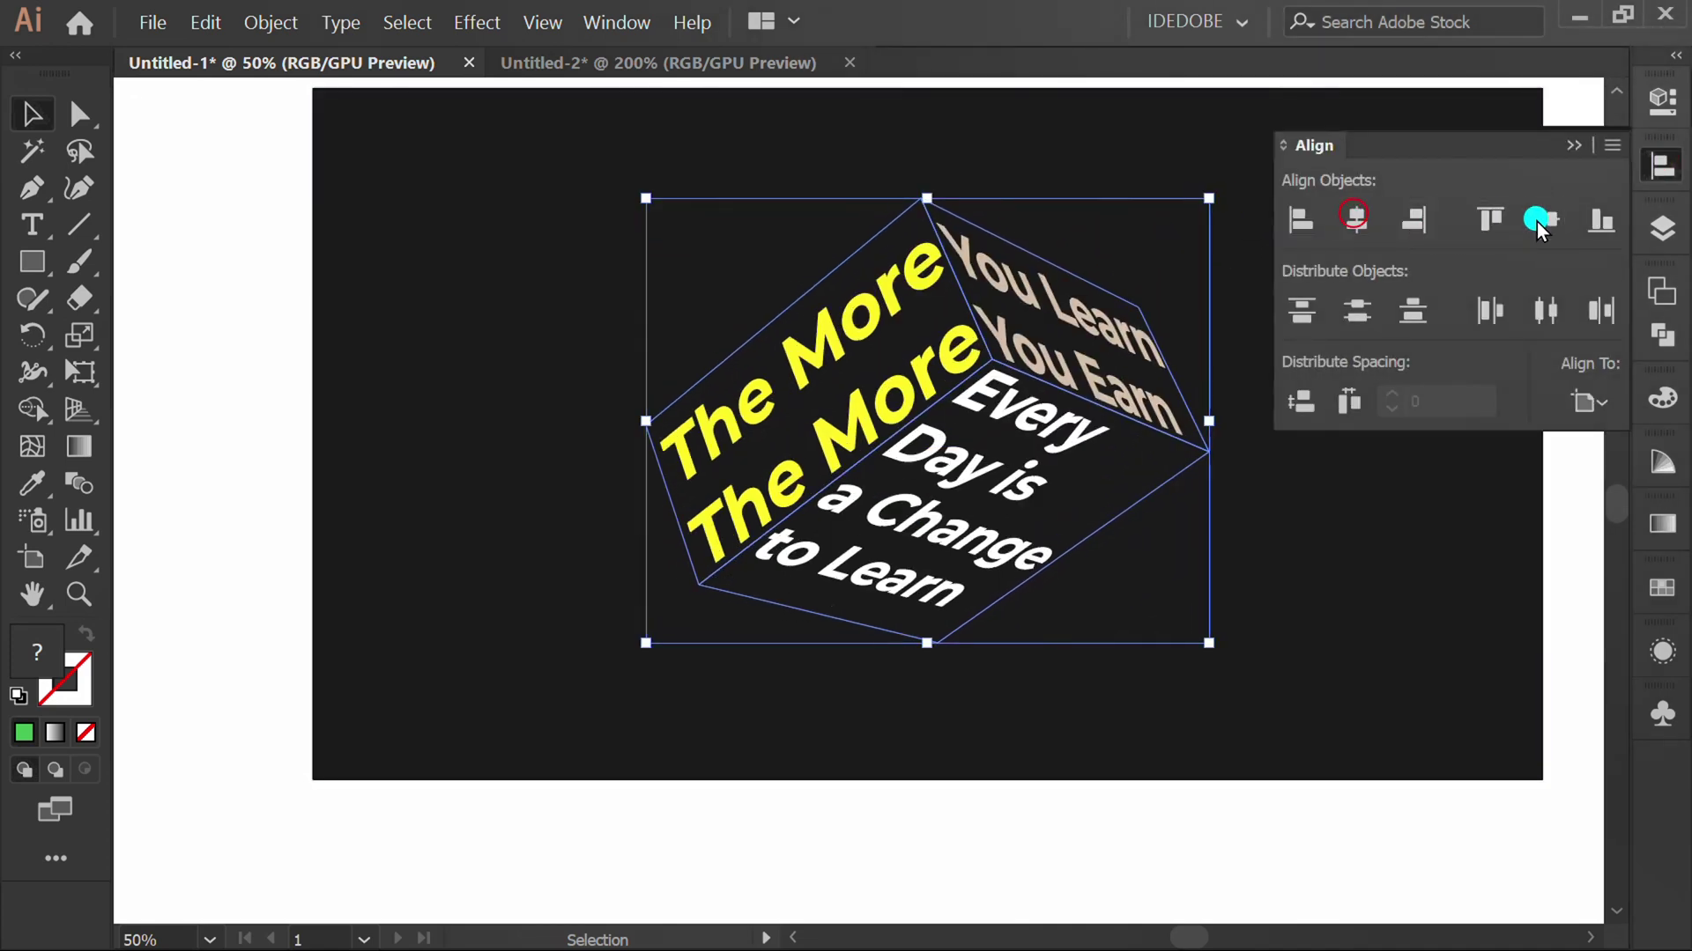
{"action": "left_click", "coordinate": [1540, 227]}
{"action": "left_click", "coordinate": [1573, 144]}
{"action": "key", "text": "ctrl+0"}
{"action": "left_click", "coordinate": [1469, 401]}
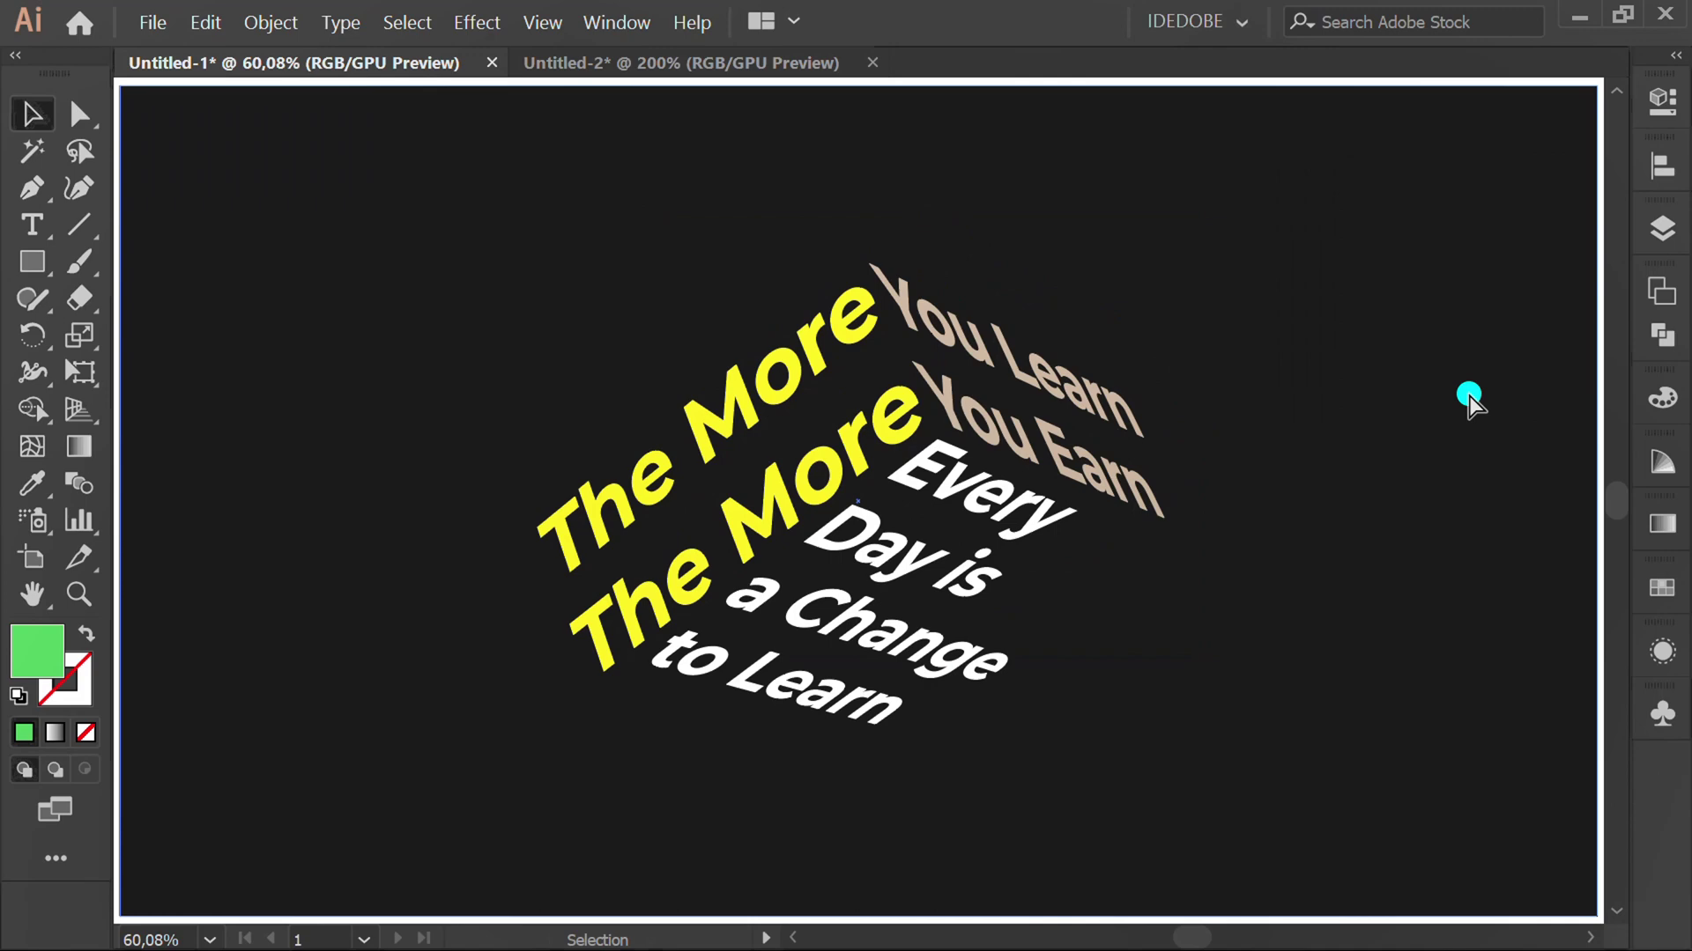